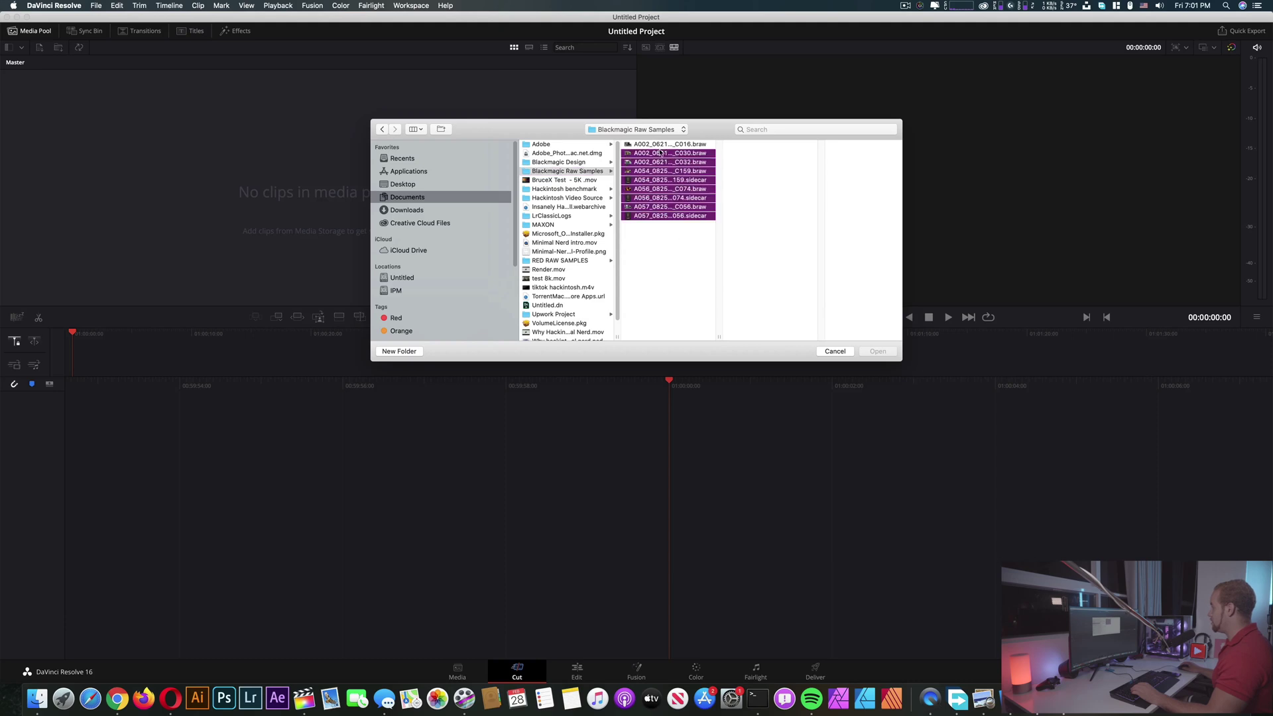
Step: Import the selected Blackmagic RAW sample files into the media pool and place all six clips on a new timeline
click(879, 353)
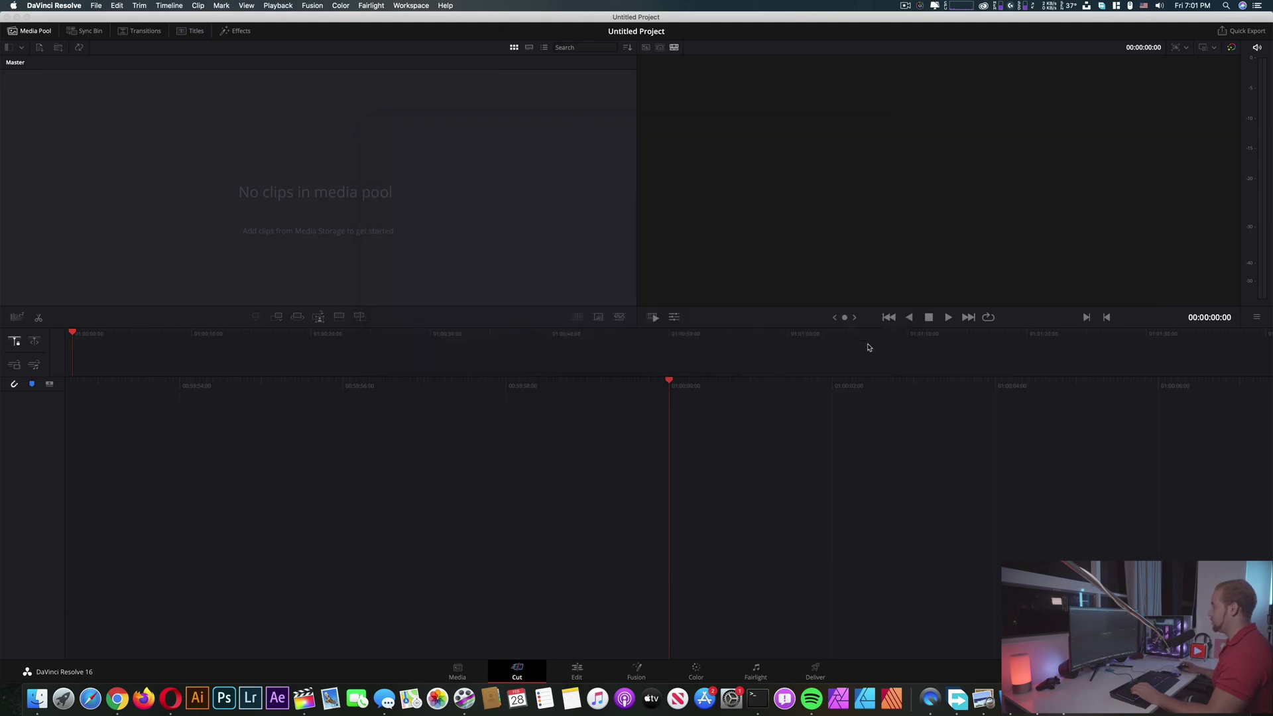
click(734, 402)
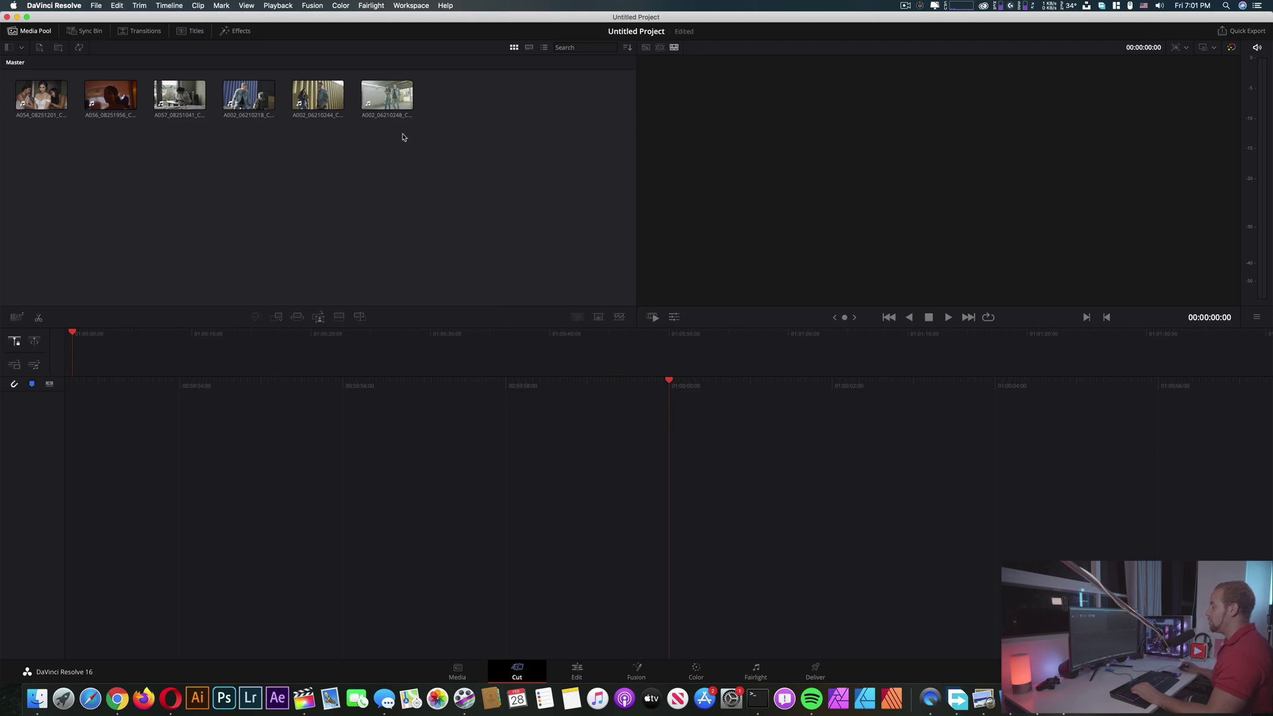
drag(442, 136, 167, 348)
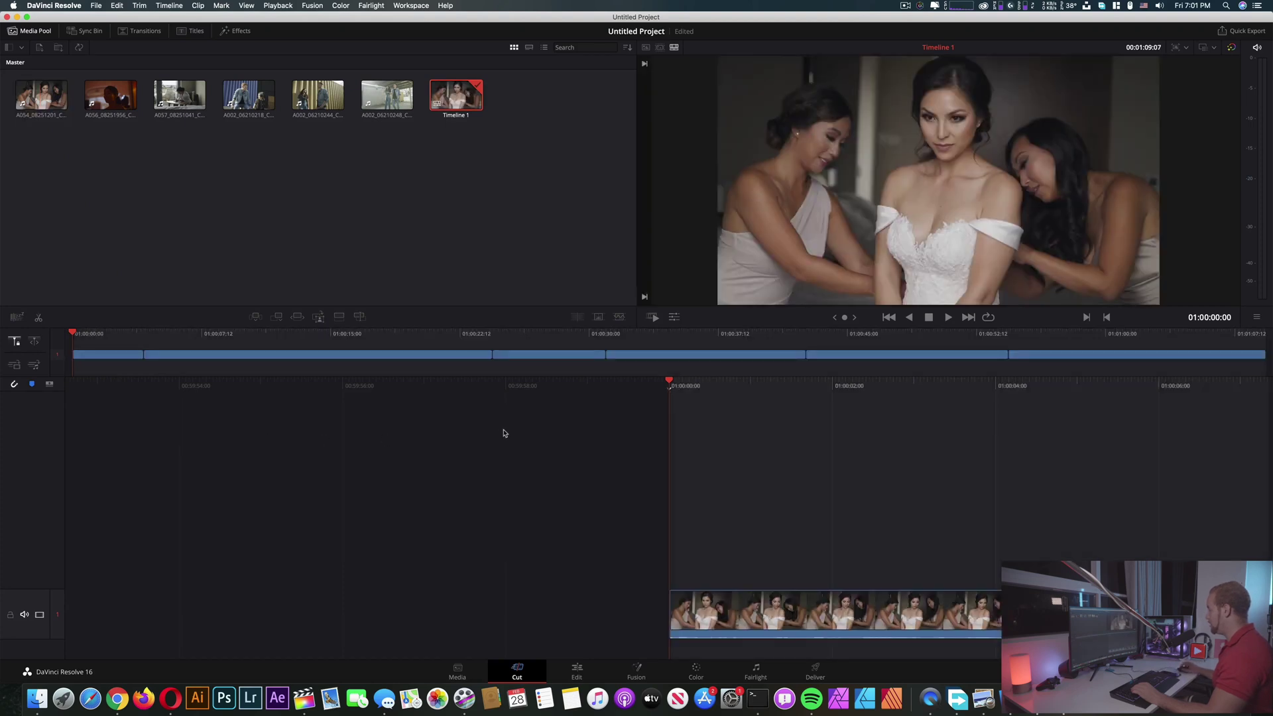
Step: Play and scrub through the timeline to check playback of the different Blackmagic RAW clips
click(949, 318)
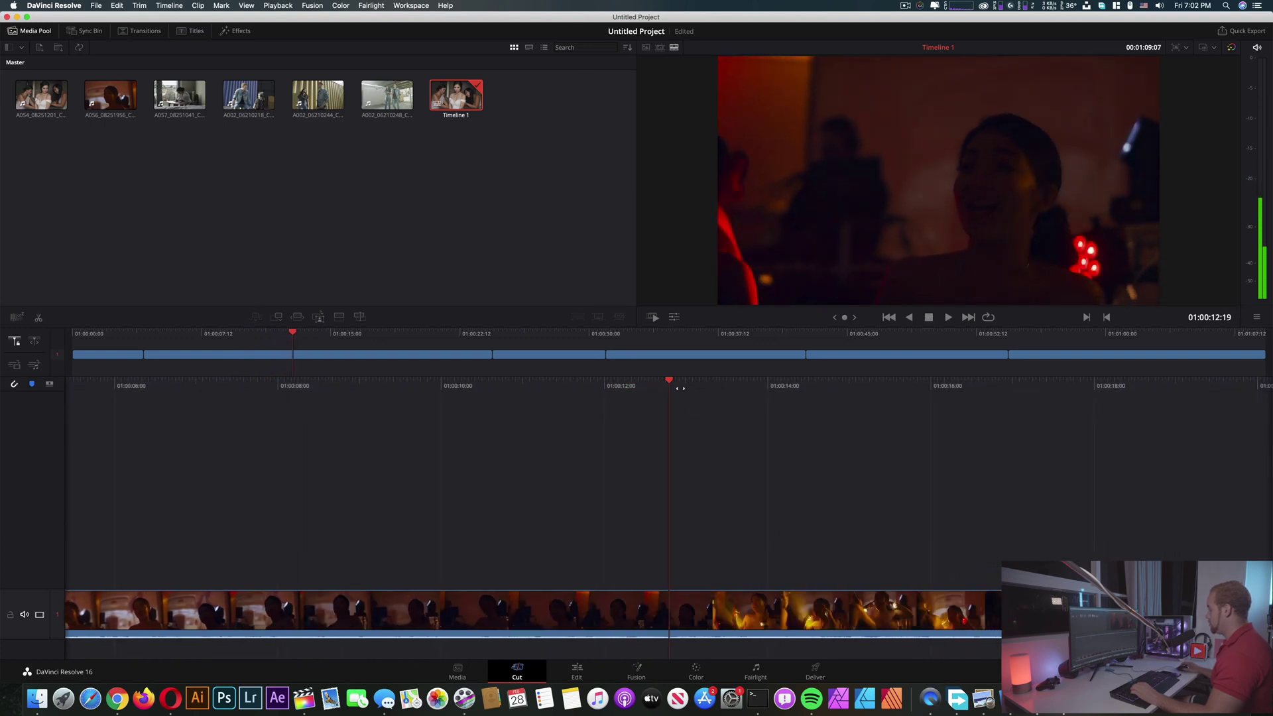
key(j)
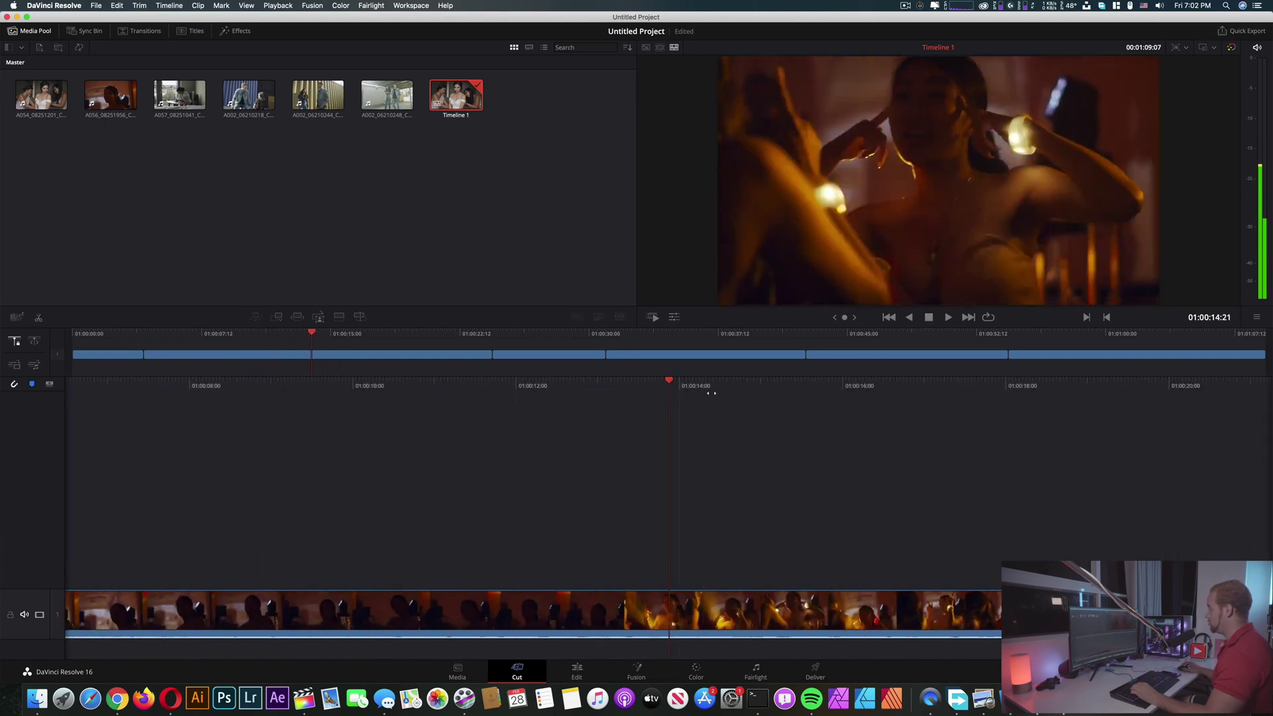
drag(866, 384, 1063, 387)
drag(667, 383, 74, 416)
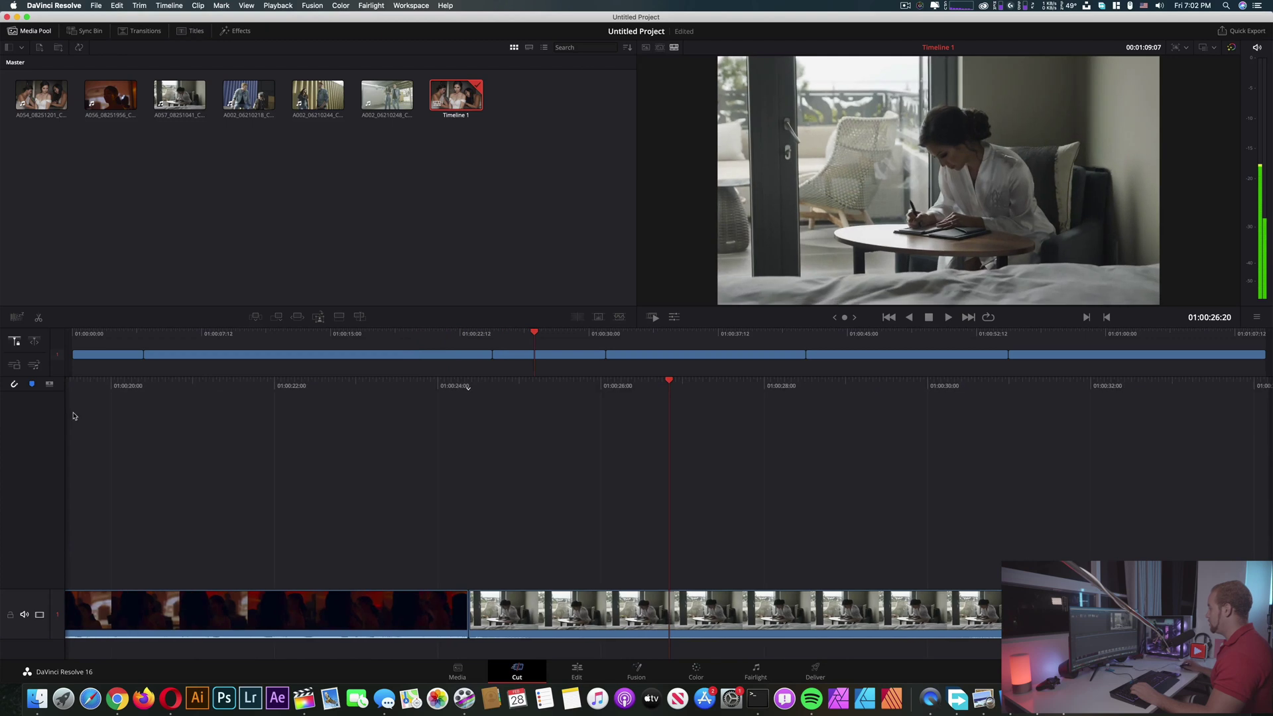
click(948, 318)
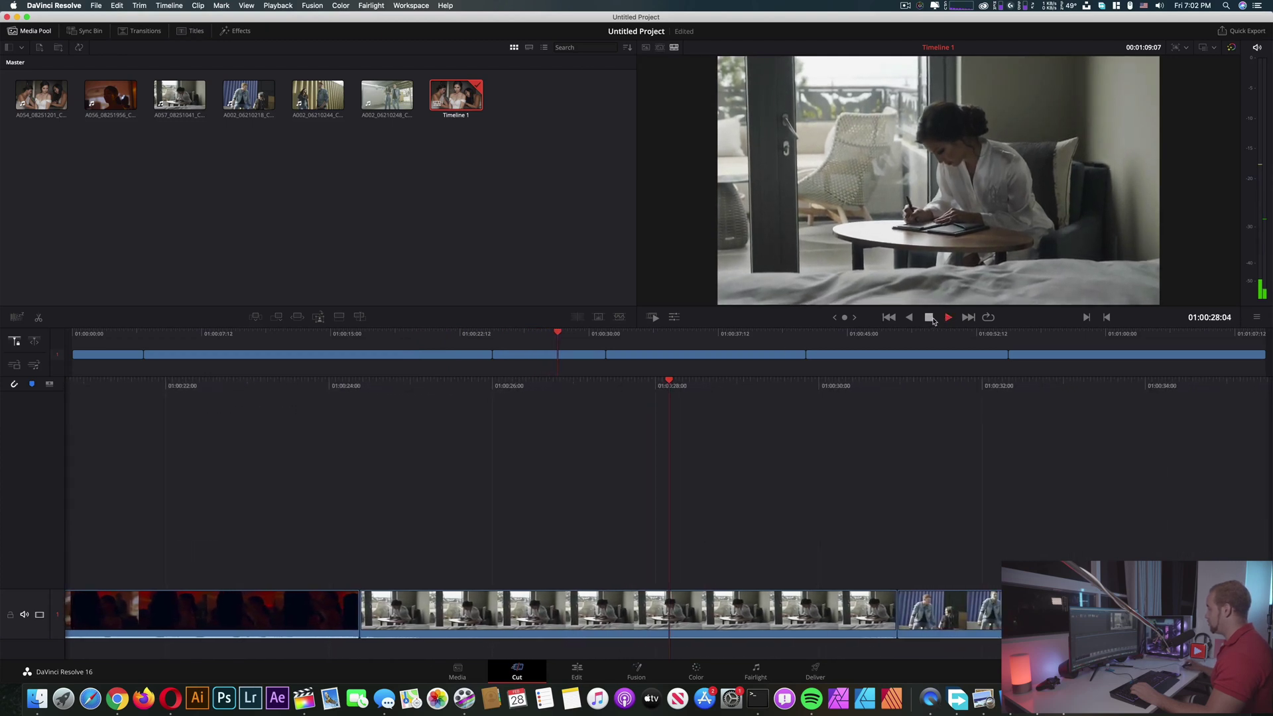
key(space)
click(945, 322)
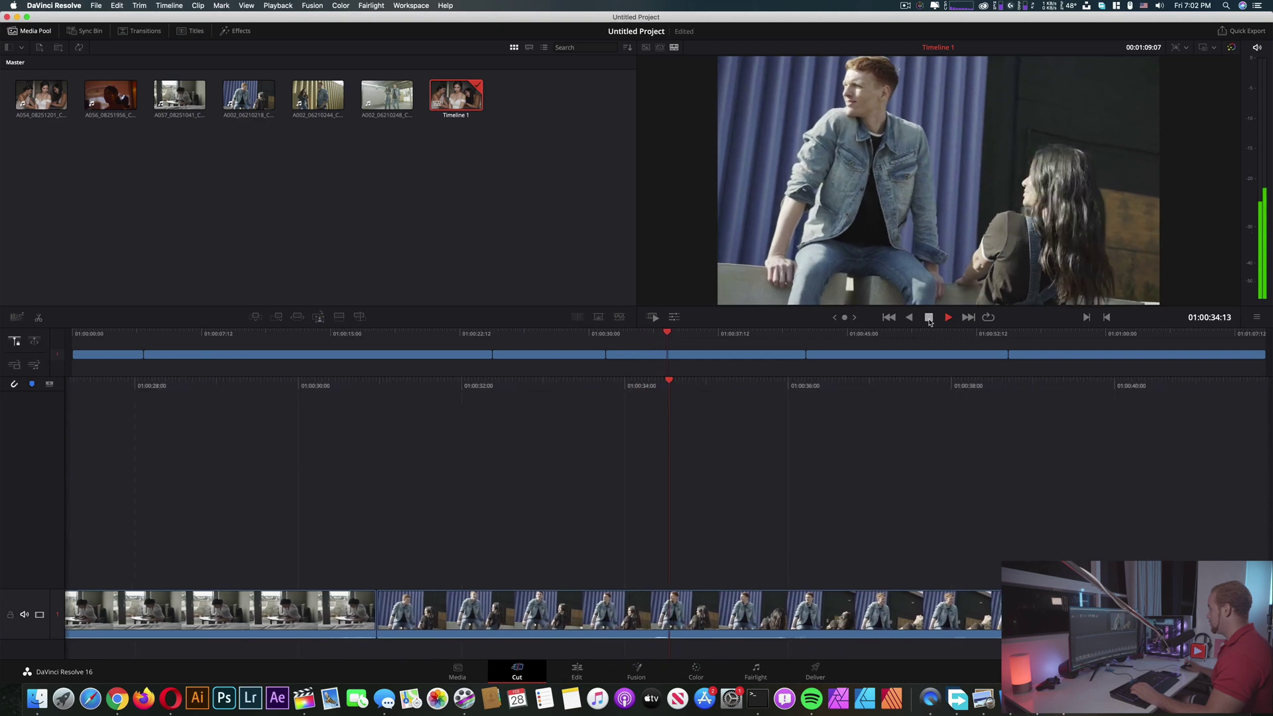
key(space)
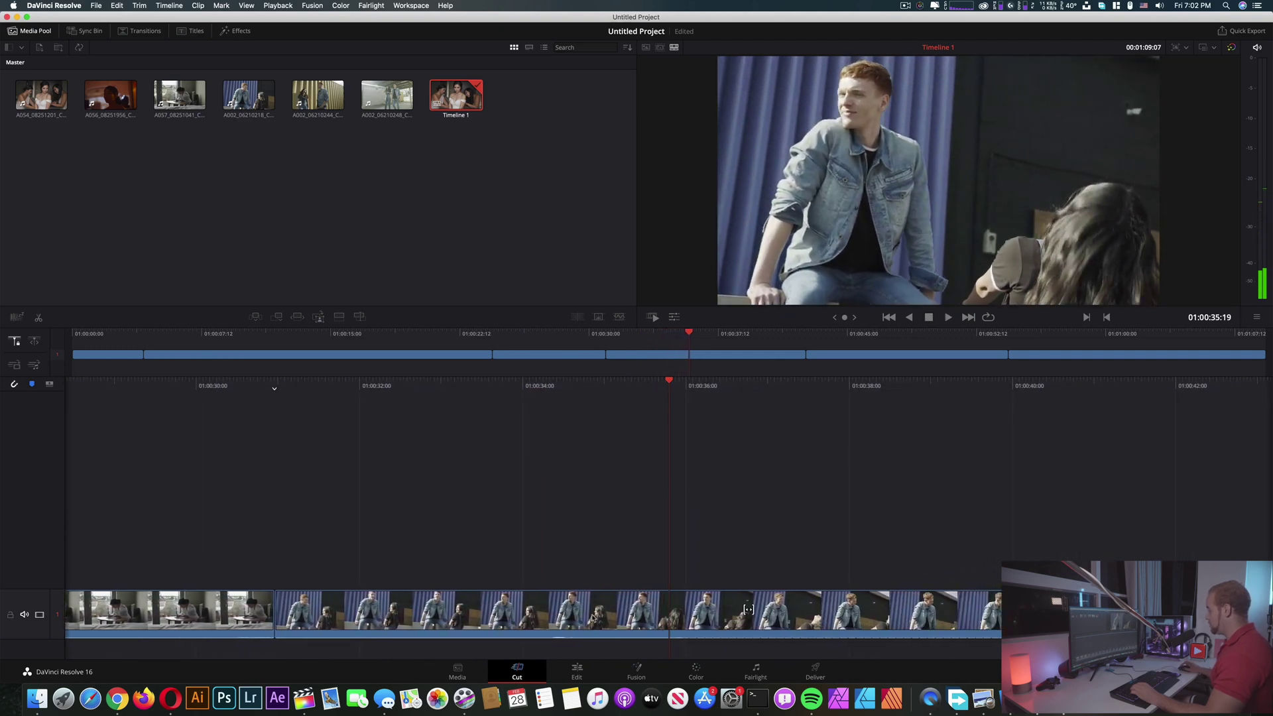
Step: Apply the DJI_Phantom3_DLOG2sRGB_Improv 3D LUT to all six clips on the Color page
click(696, 671)
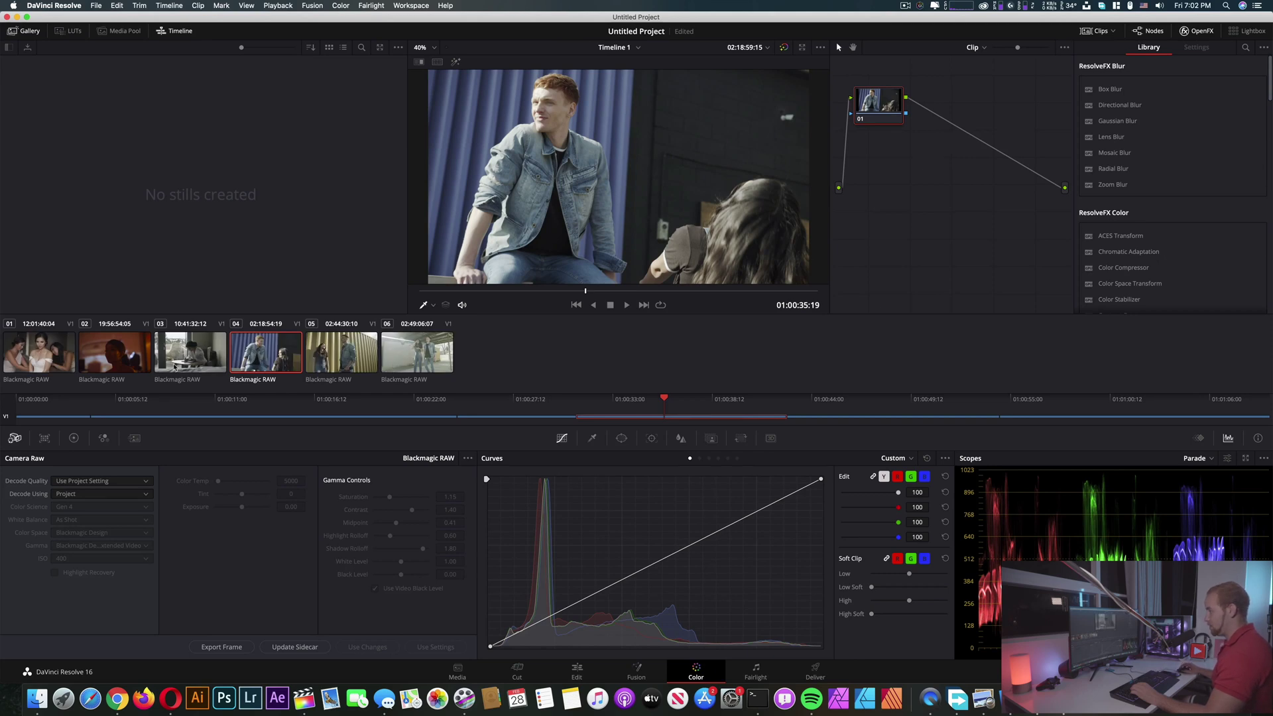
click(186, 364)
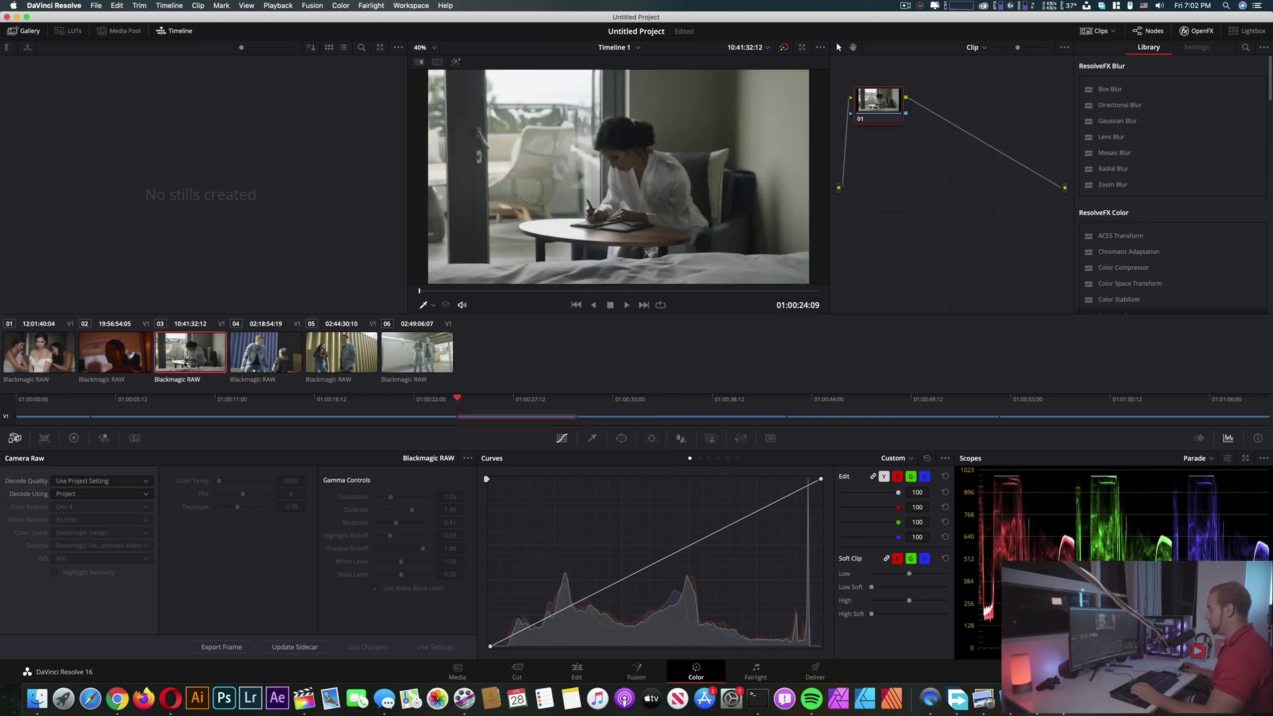
click(433, 353)
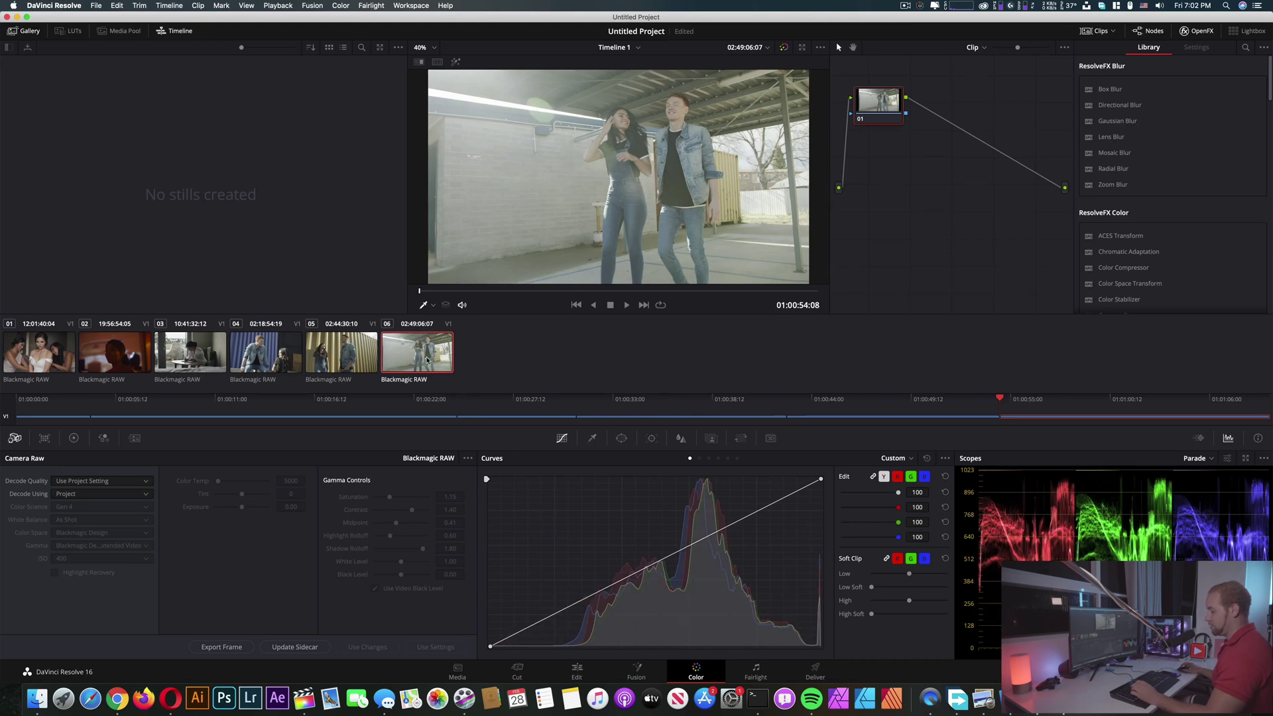
shift+click(356, 362)
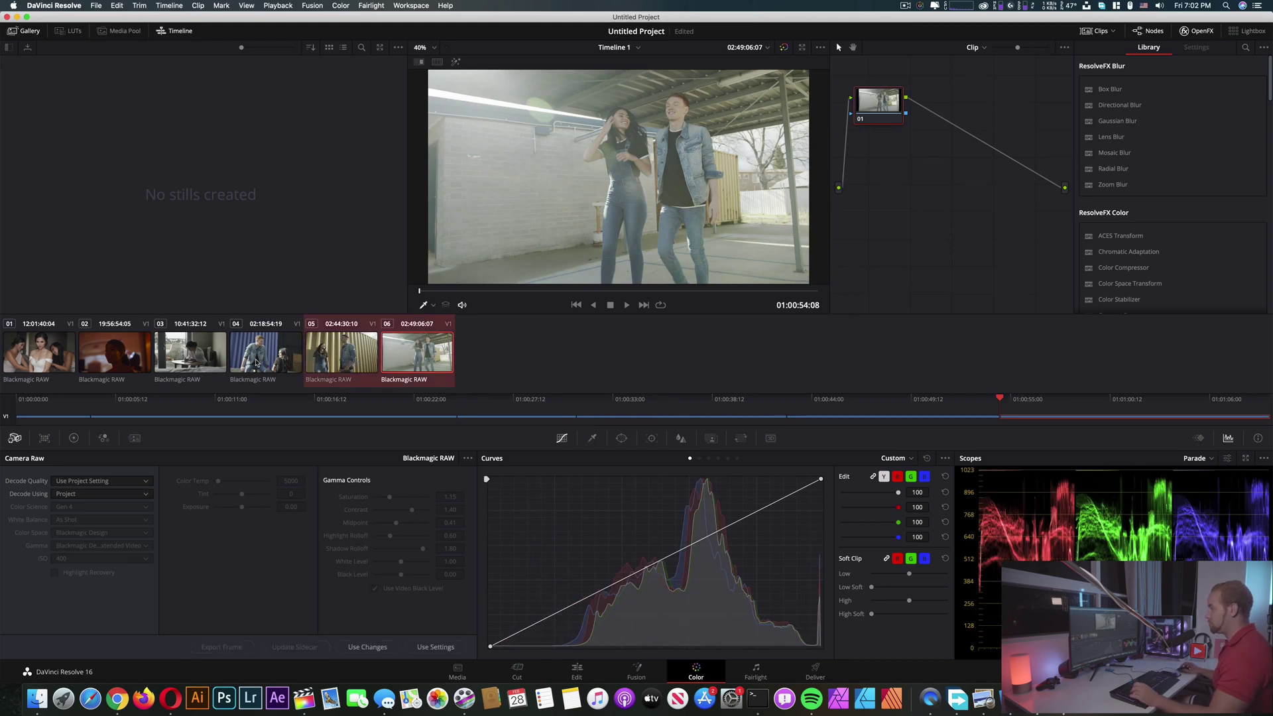
shift+click(265, 358)
shift+click(156, 358)
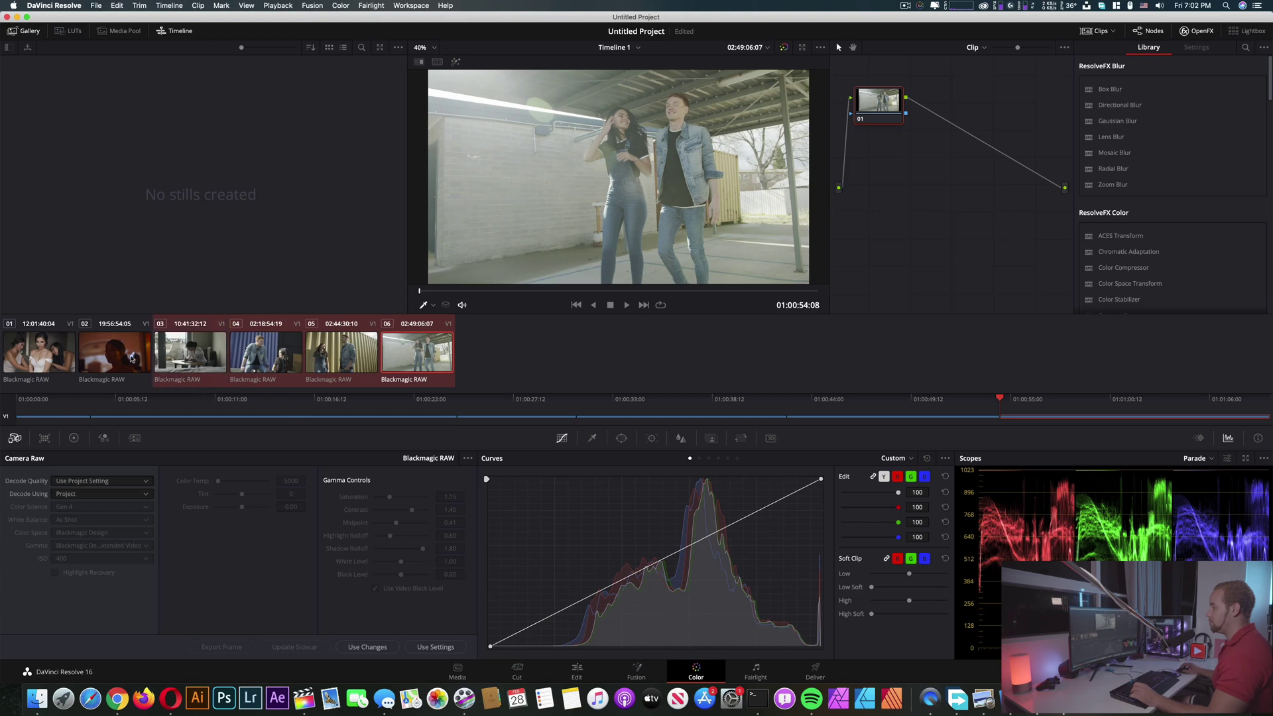
shift+click(114, 359)
shift+click(54, 356)
right_click(66, 355)
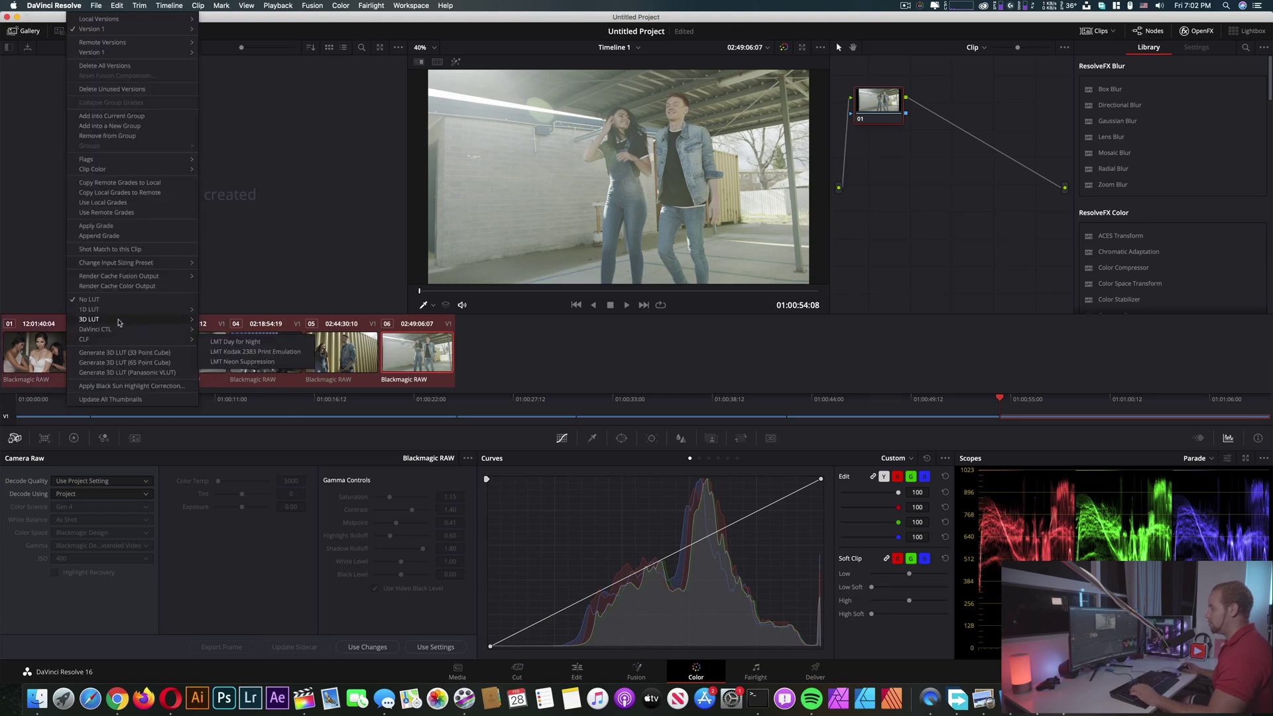
mouse_move(120, 323)
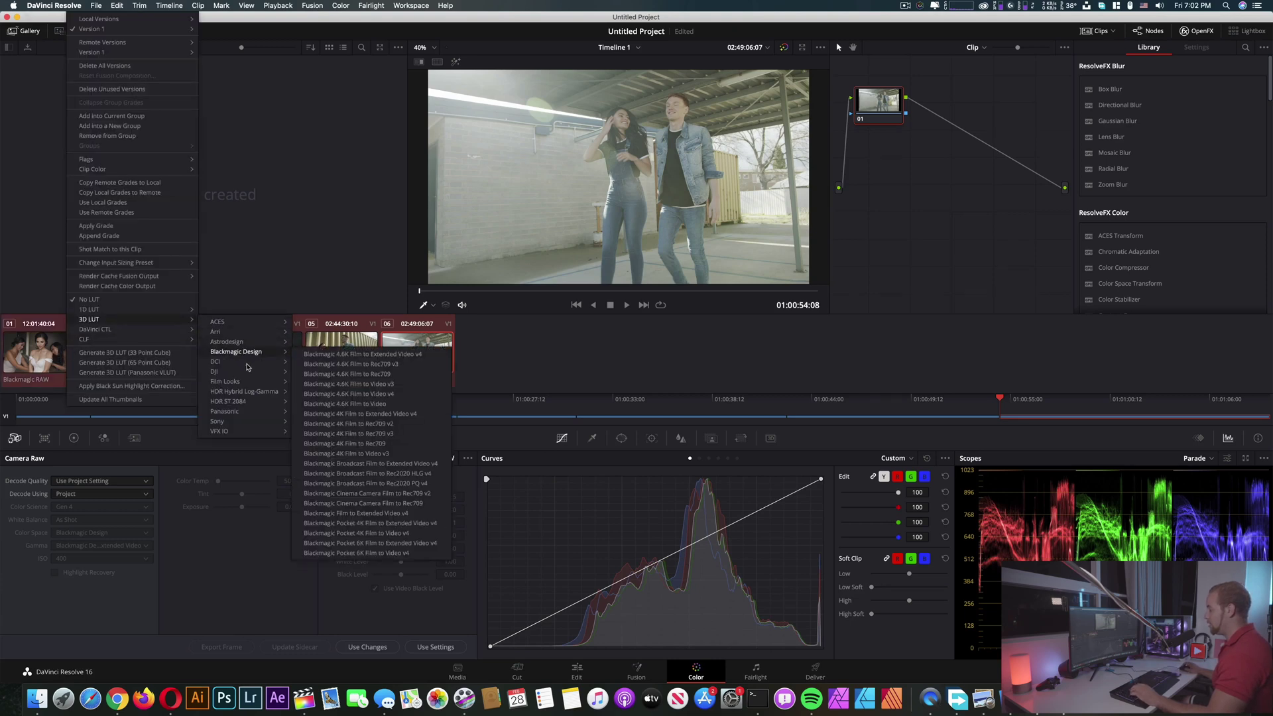
mouse_move(279, 376)
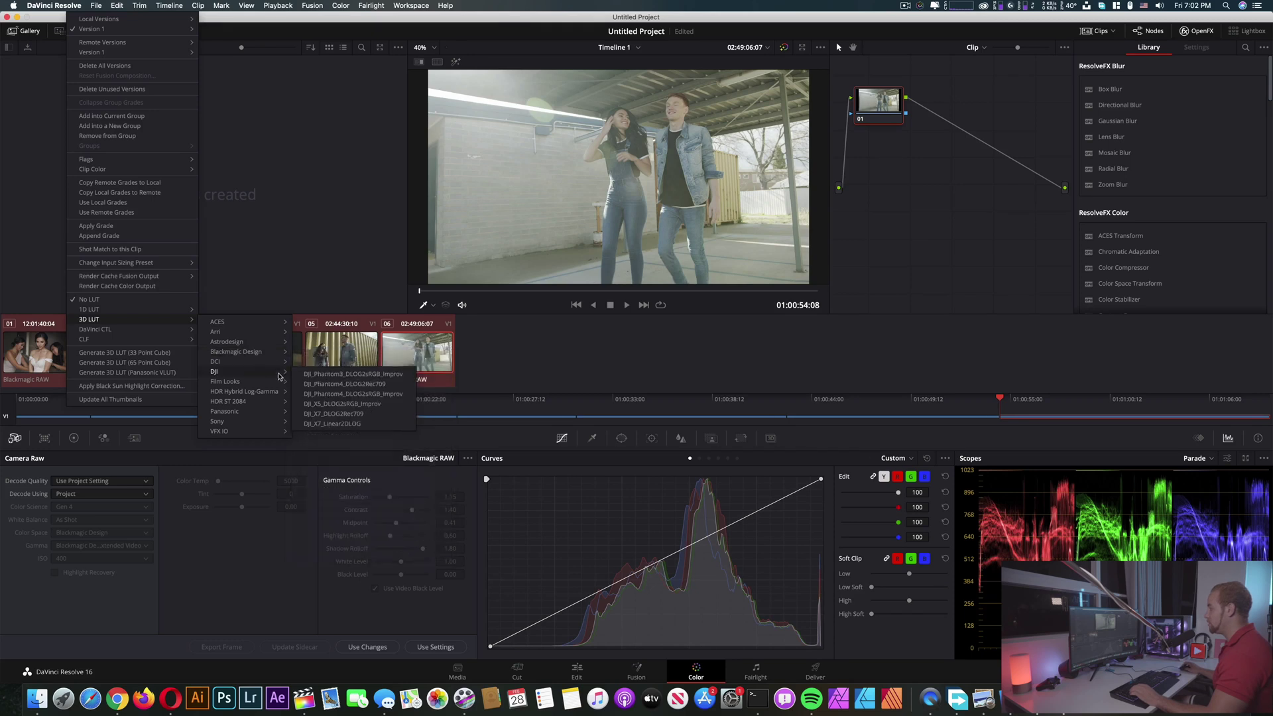
click(319, 377)
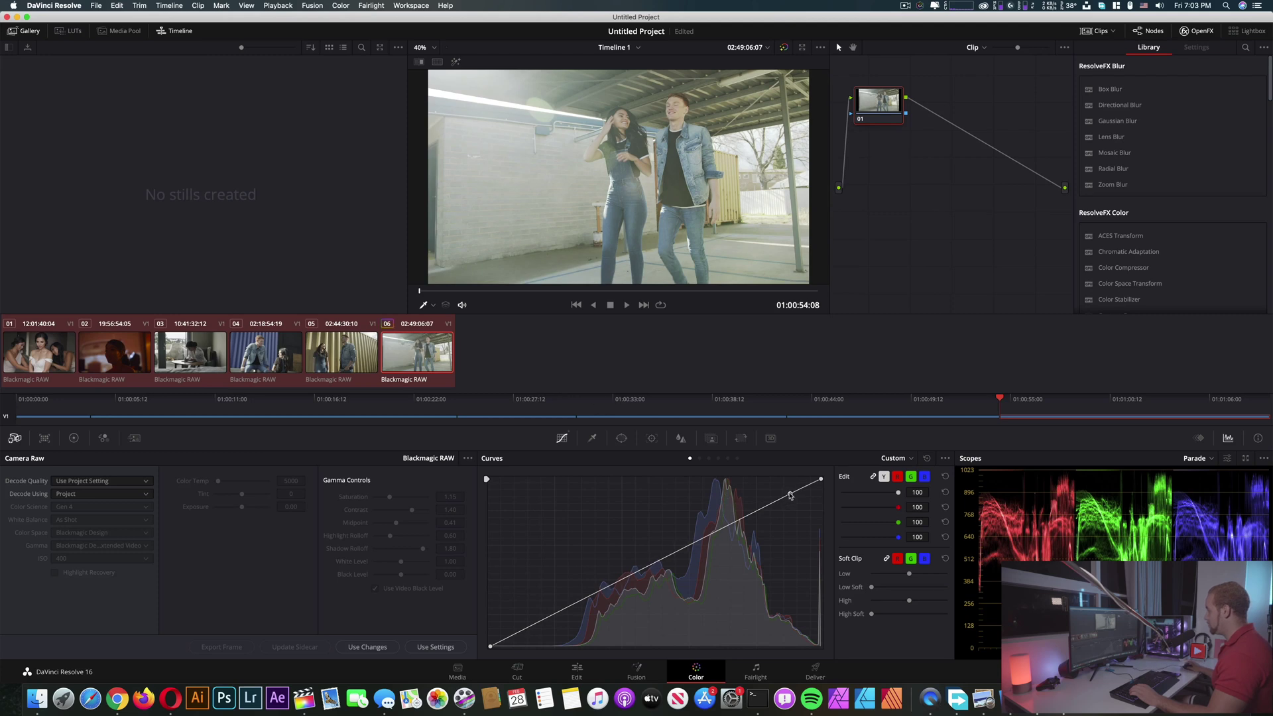
Step: Shape an S-curve with three control points on clip 06, raising the highlights and lowering the shadows, and reposition its node in the graph
drag(791, 496, 786, 487)
drag(679, 540, 671, 555)
drag(561, 612, 561, 627)
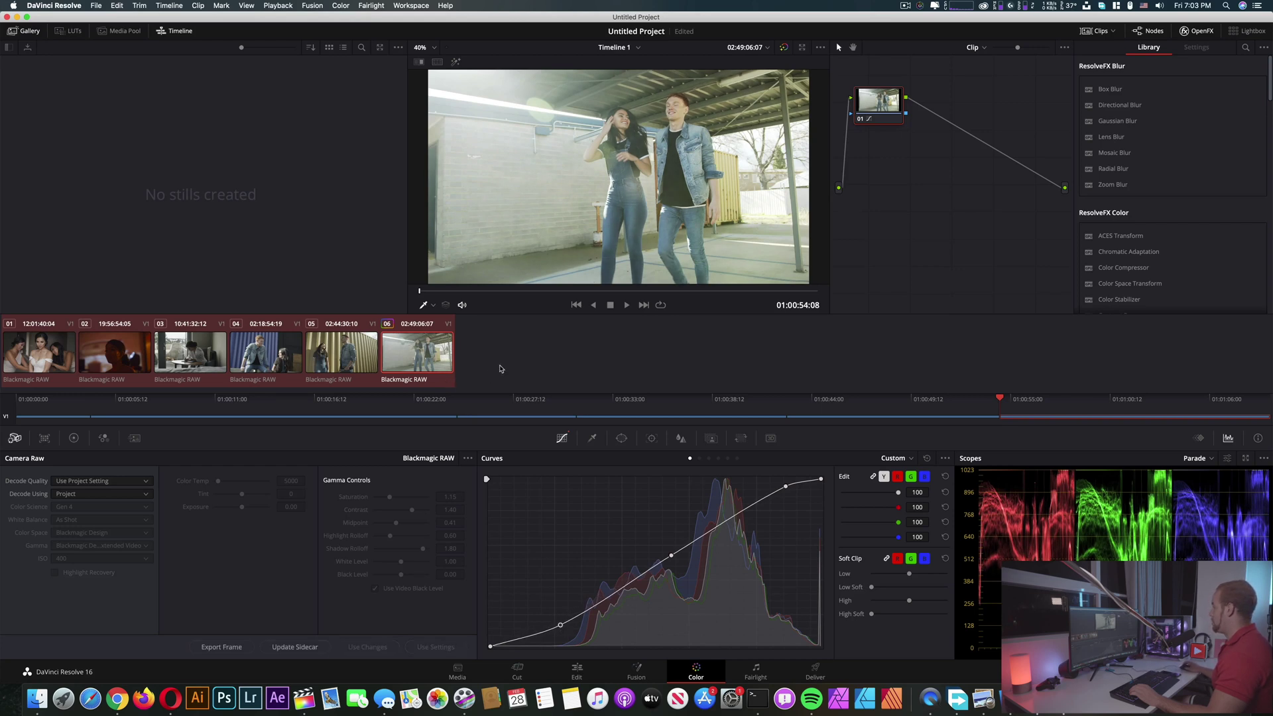
drag(903, 120, 928, 124)
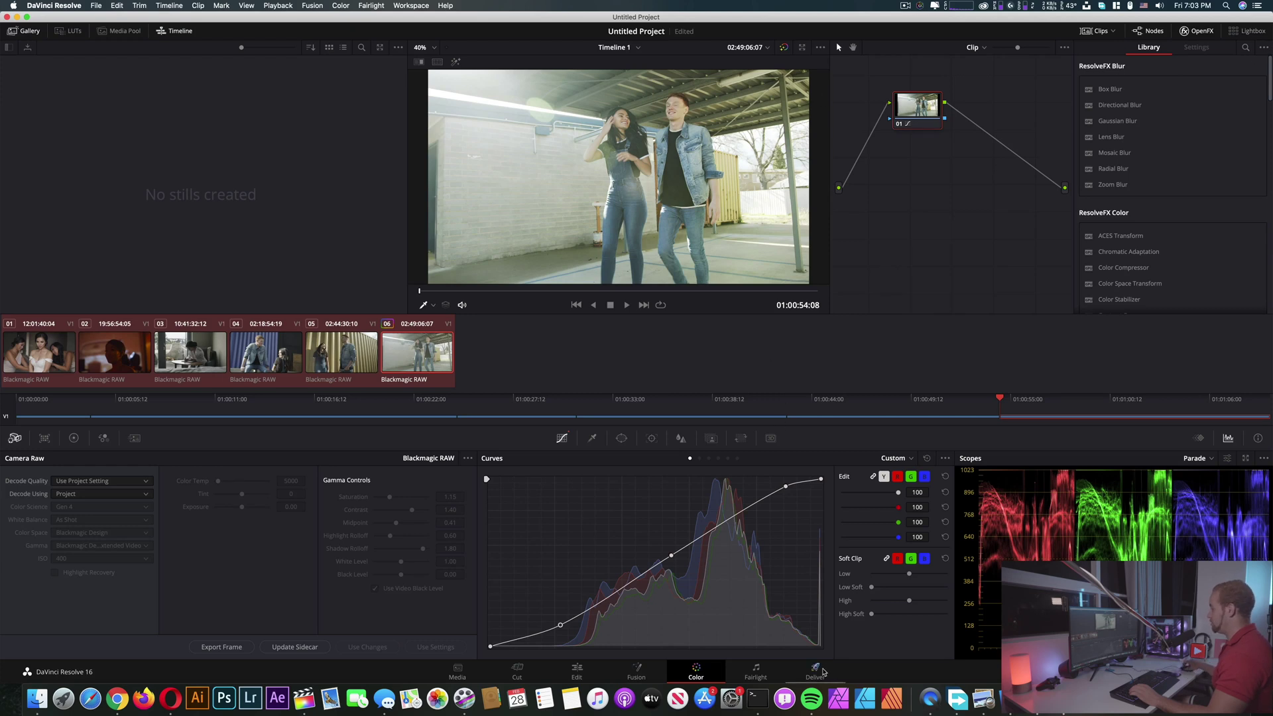
Step: Queue the timeline for rendering to the Movies folder as "test for davinci" and start the render
click(829, 676)
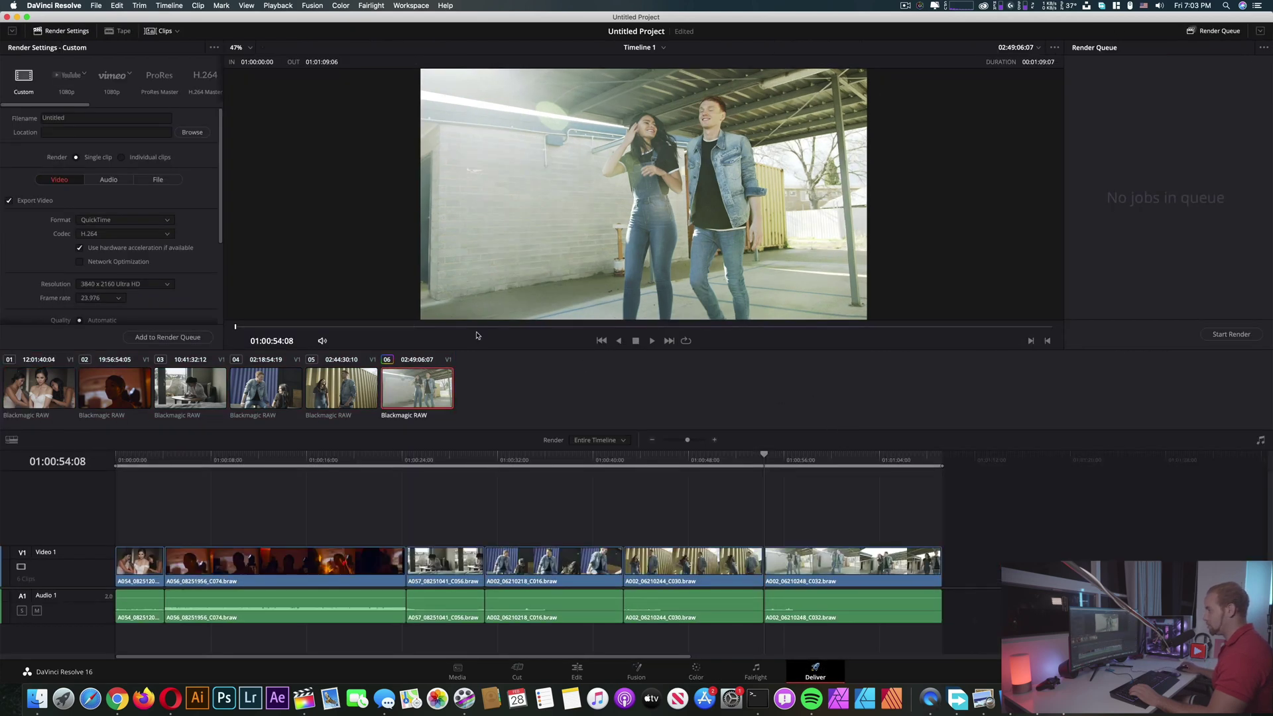
click(166, 285)
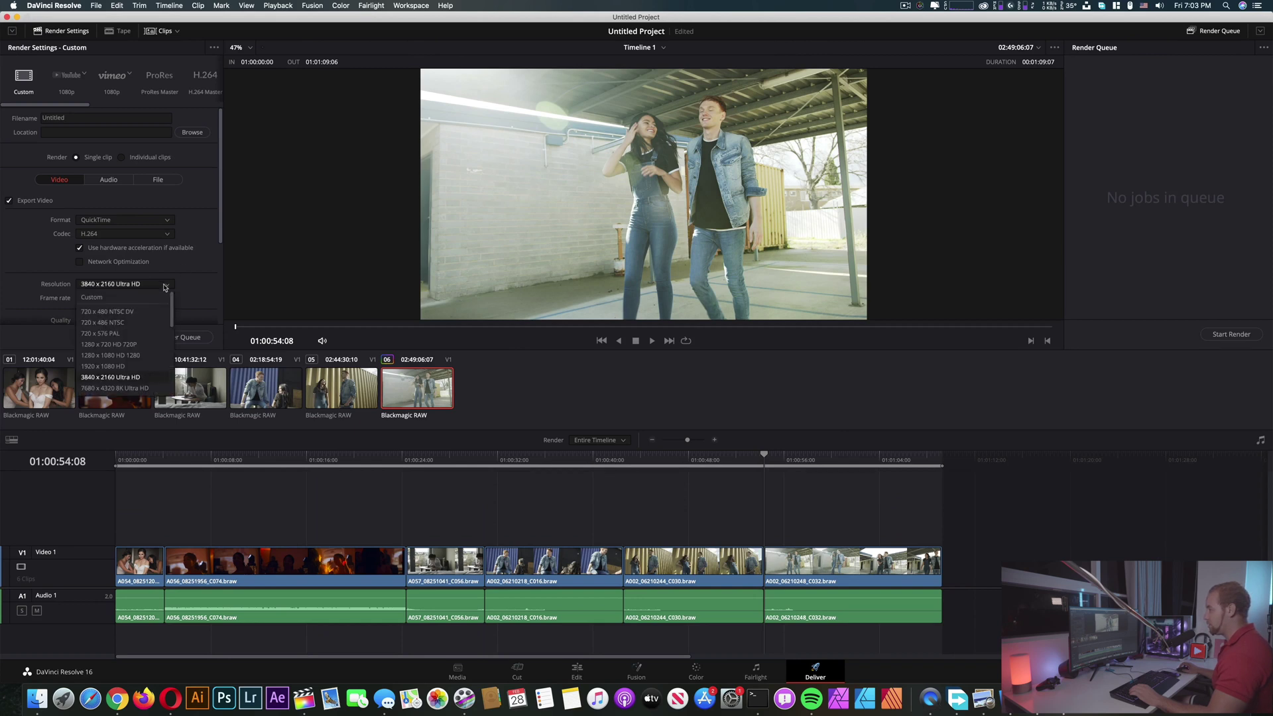
click(166, 287)
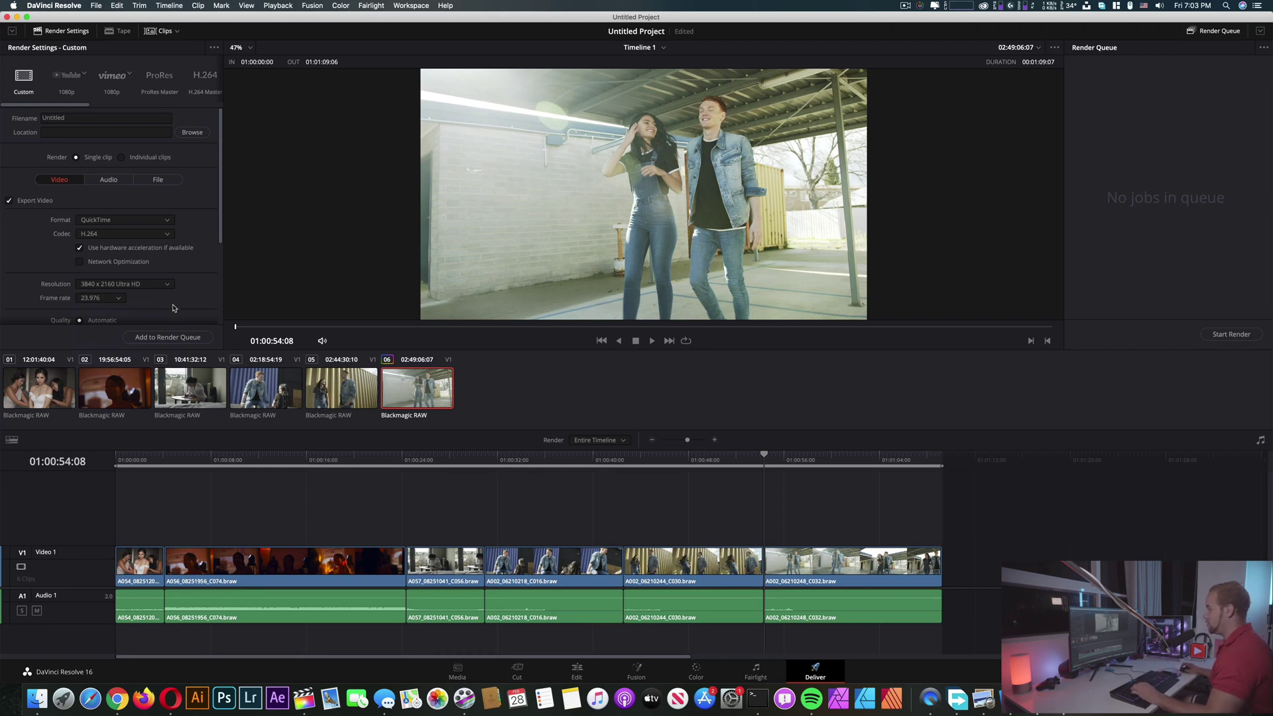
click(186, 340)
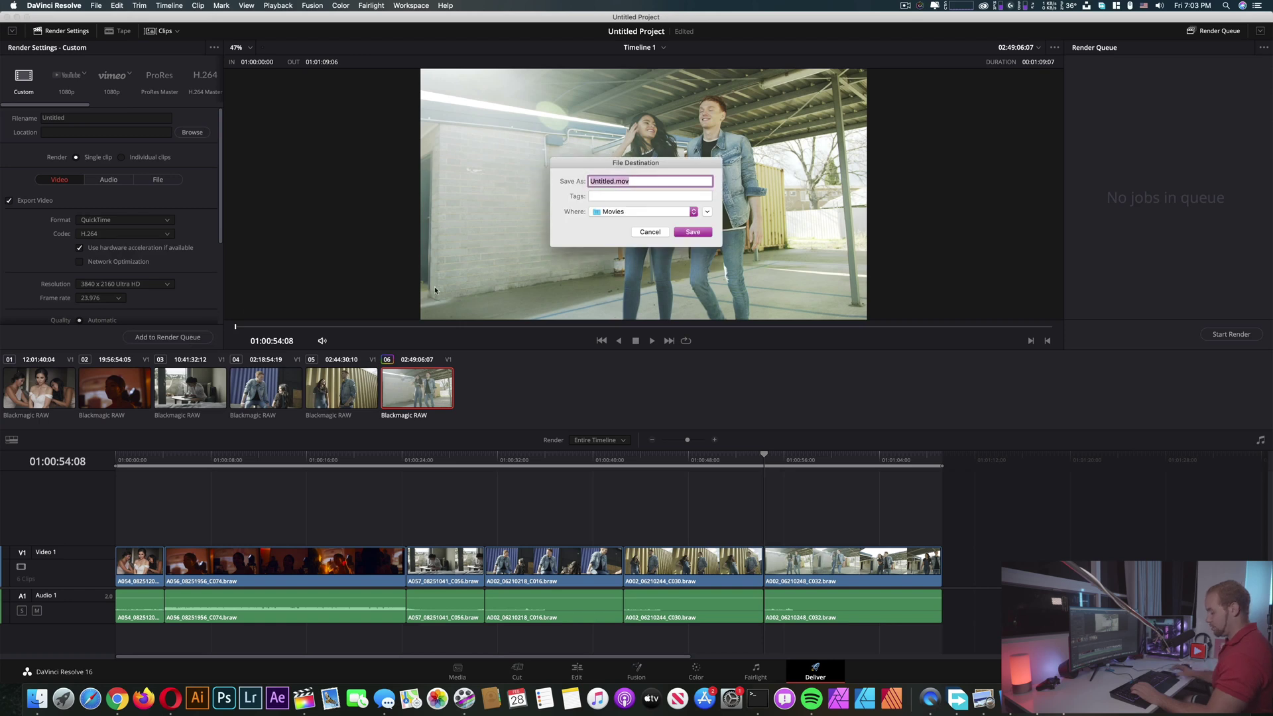
text(test for davinci)
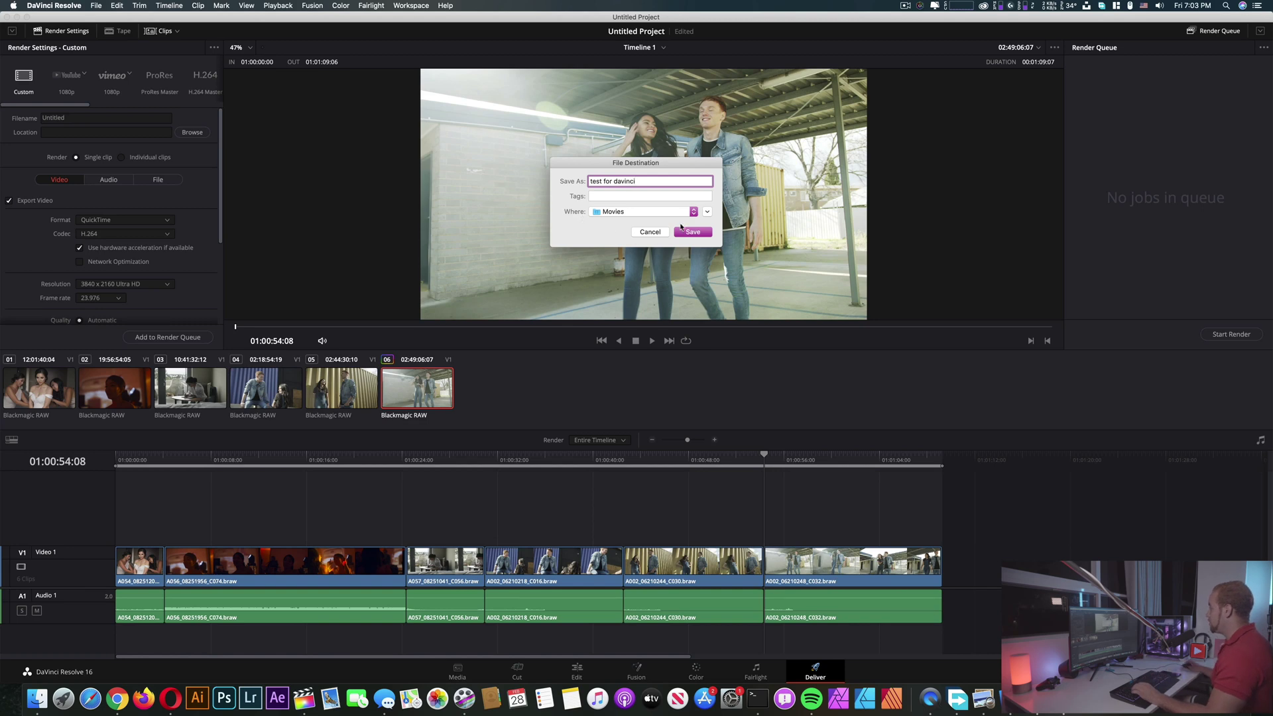
click(700, 234)
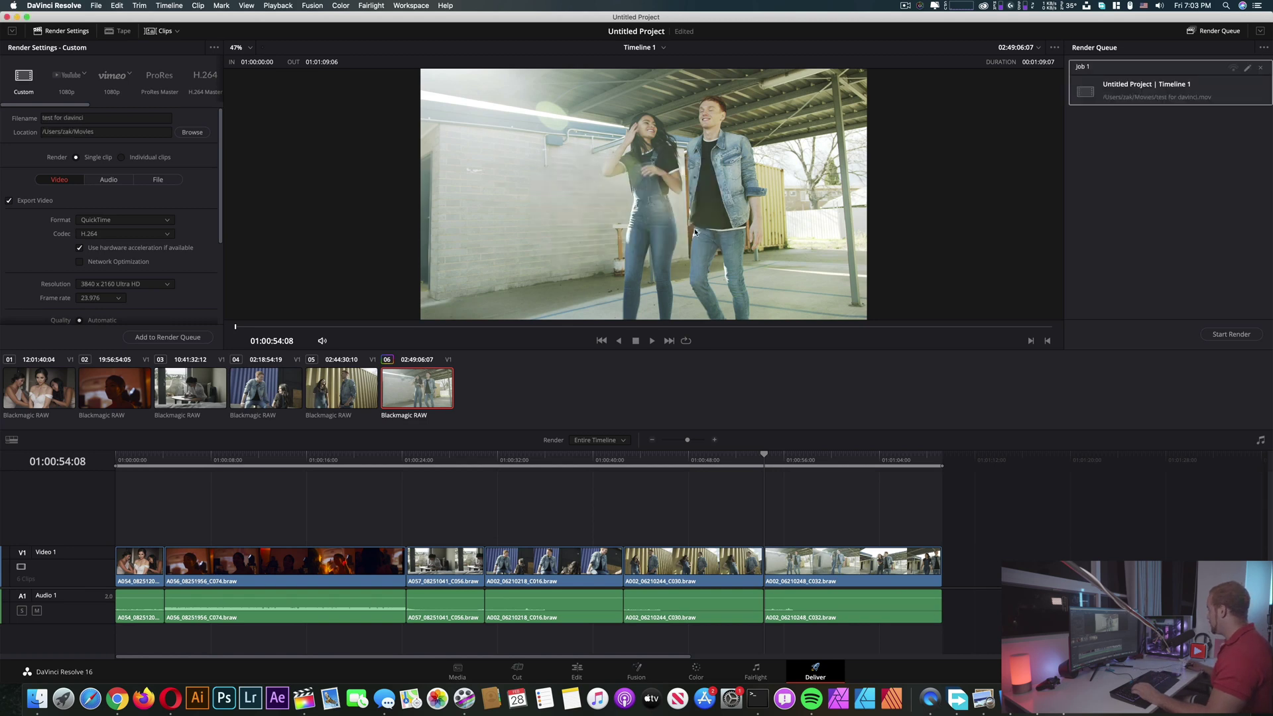
click(1232, 334)
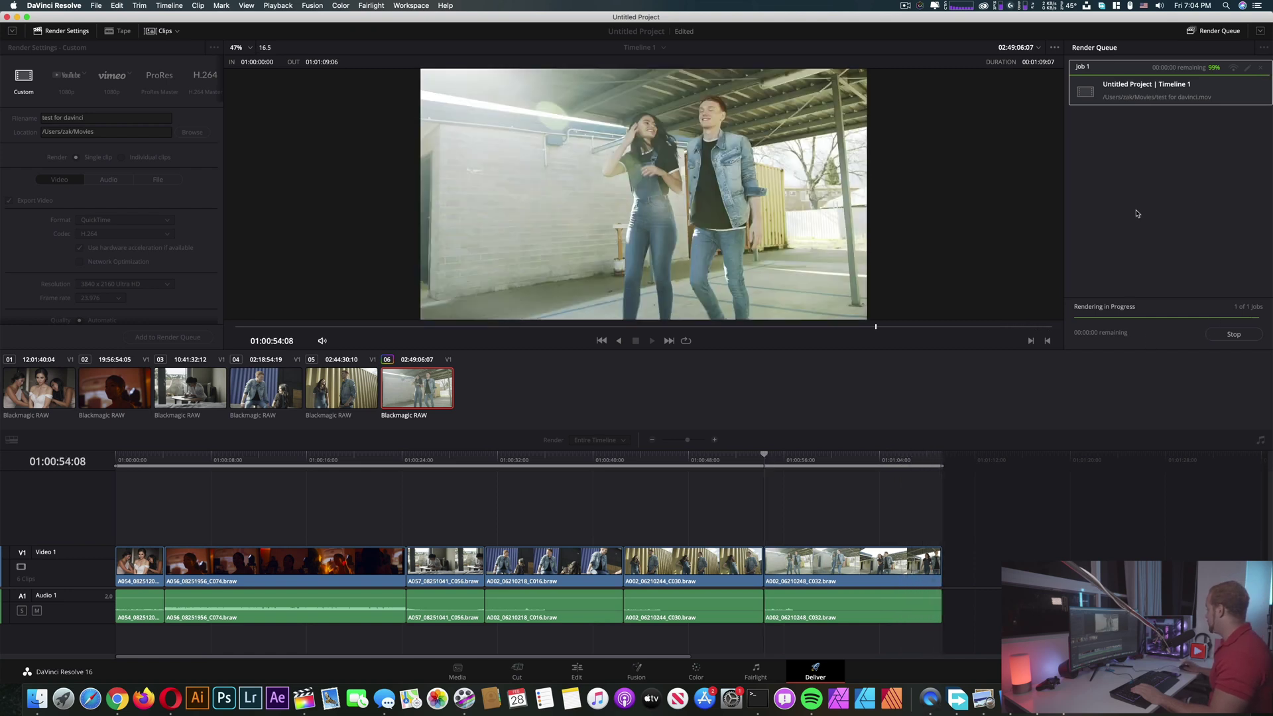
Step: Reveal the finished render in Finder and open "test for davinci" with QuickTime Player
right_click(1128, 86)
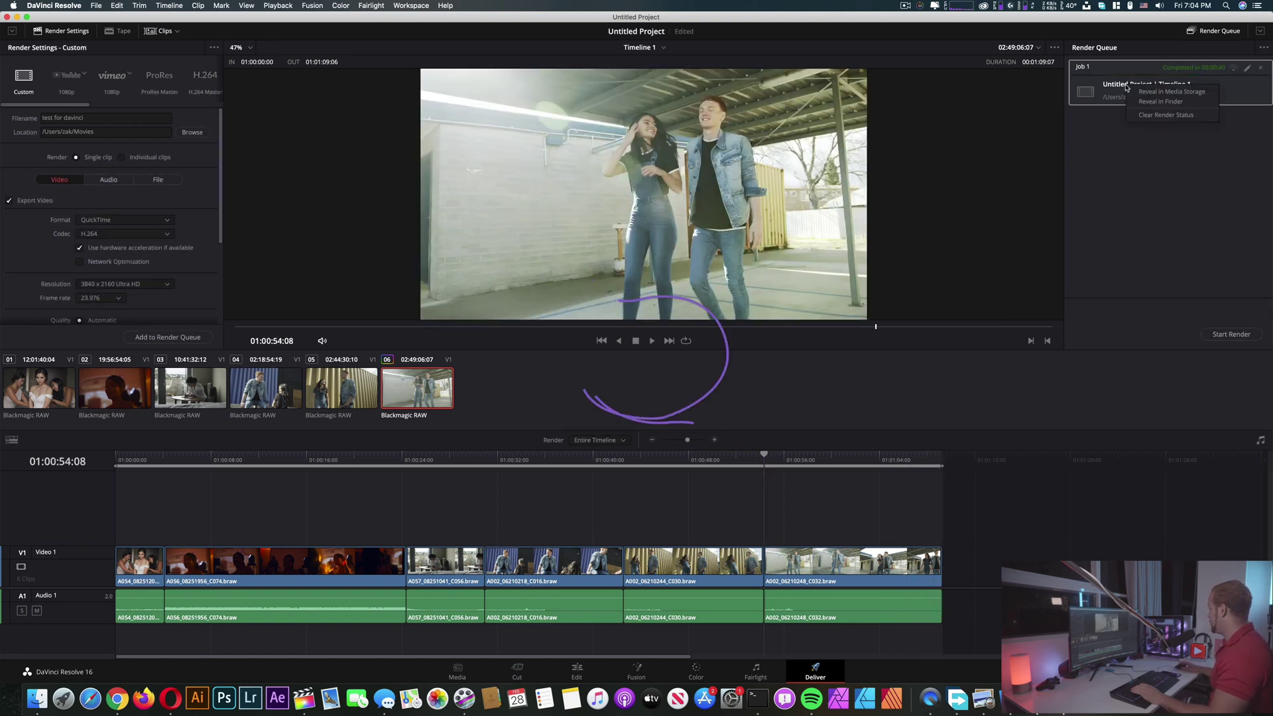
click(1159, 101)
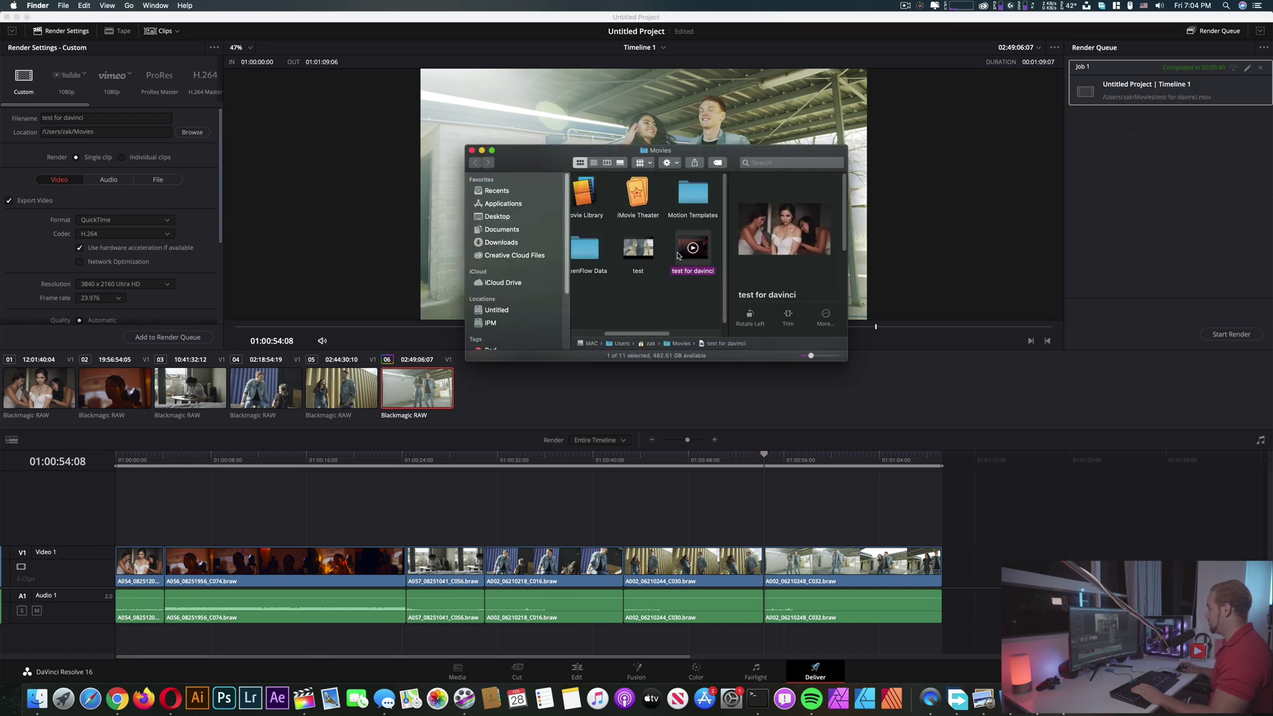
right_click(689, 250)
mouse_move(729, 262)
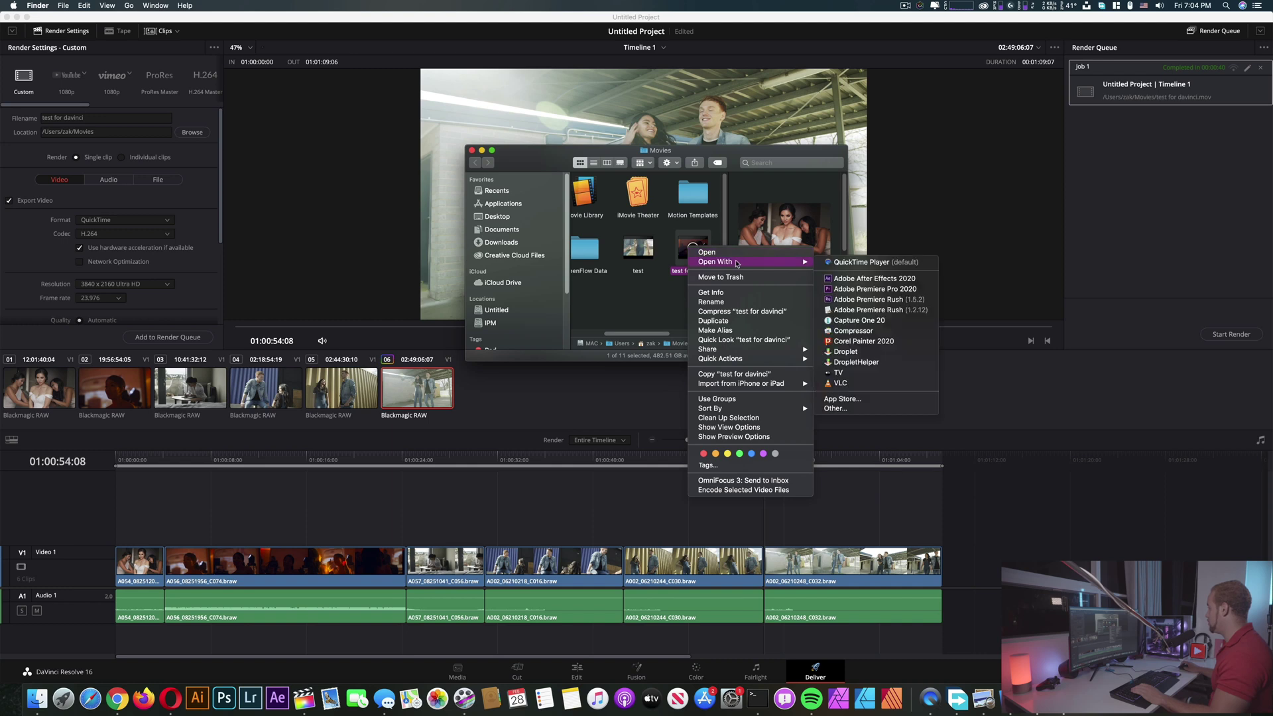
click(855, 259)
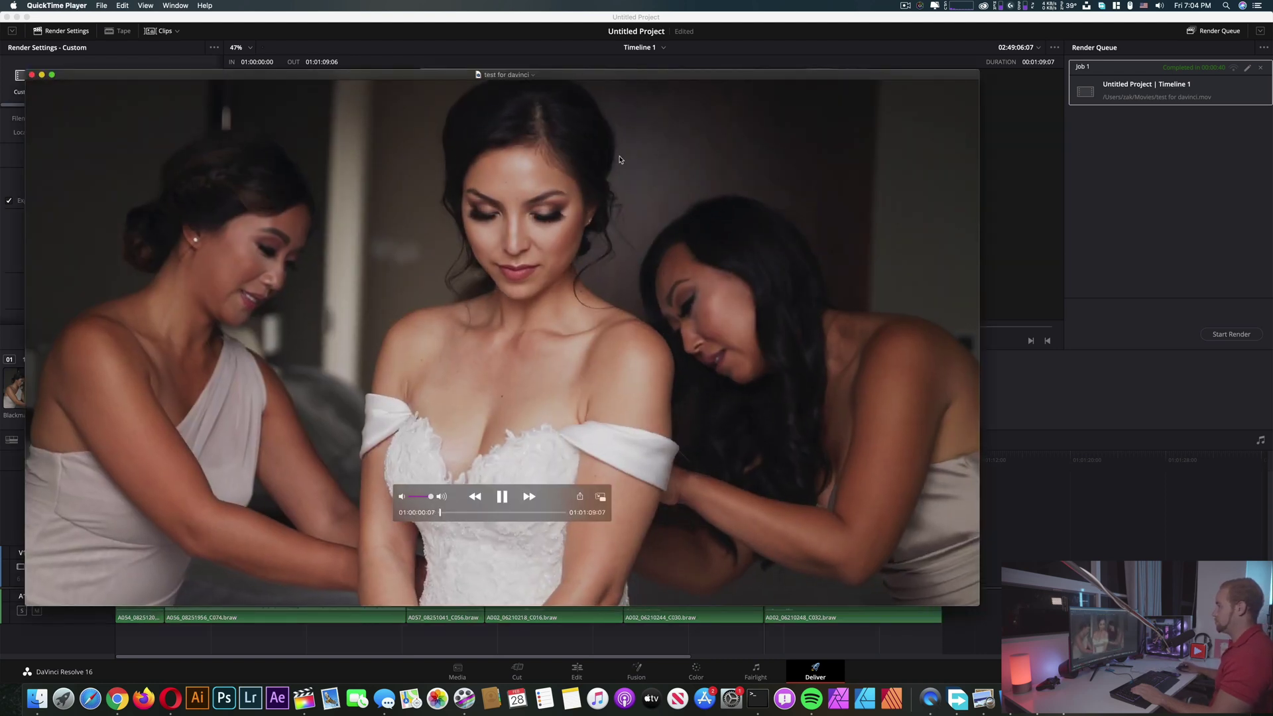
Step: Watch the rendered video full screen, skip ahead to the couple beside the yellow container, and resume playback
click(52, 74)
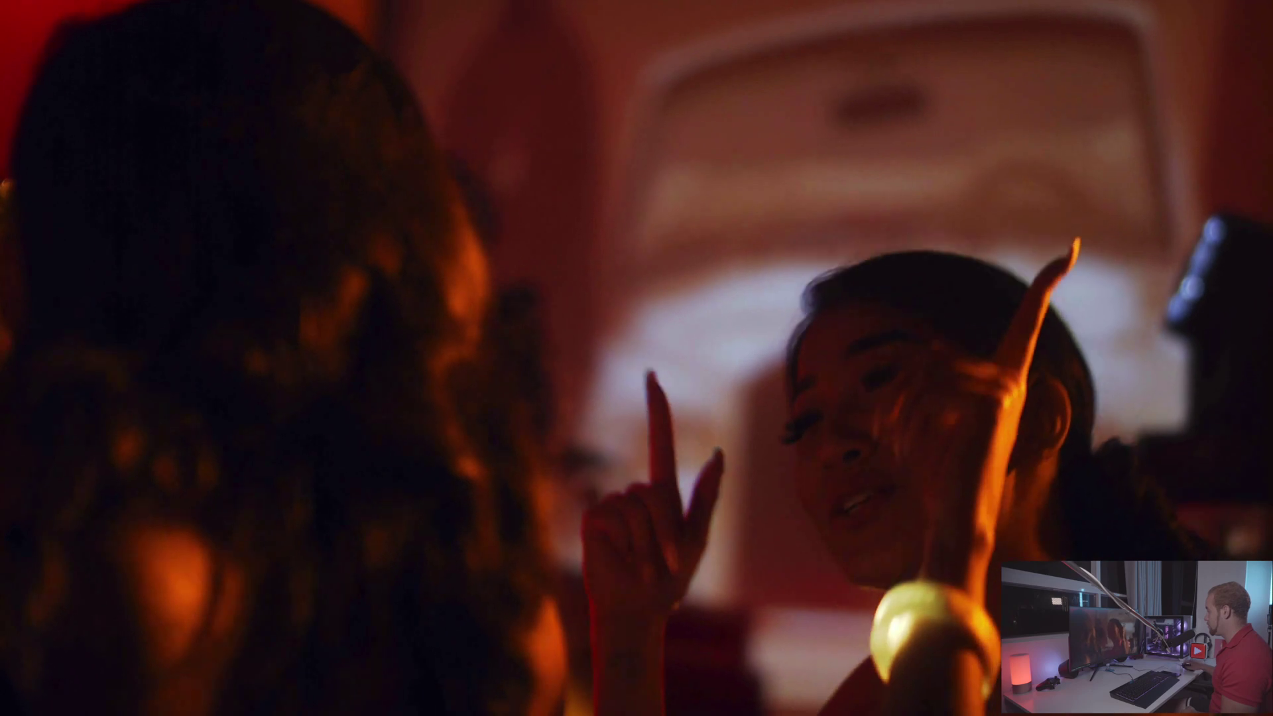
mouse_move(306, 266)
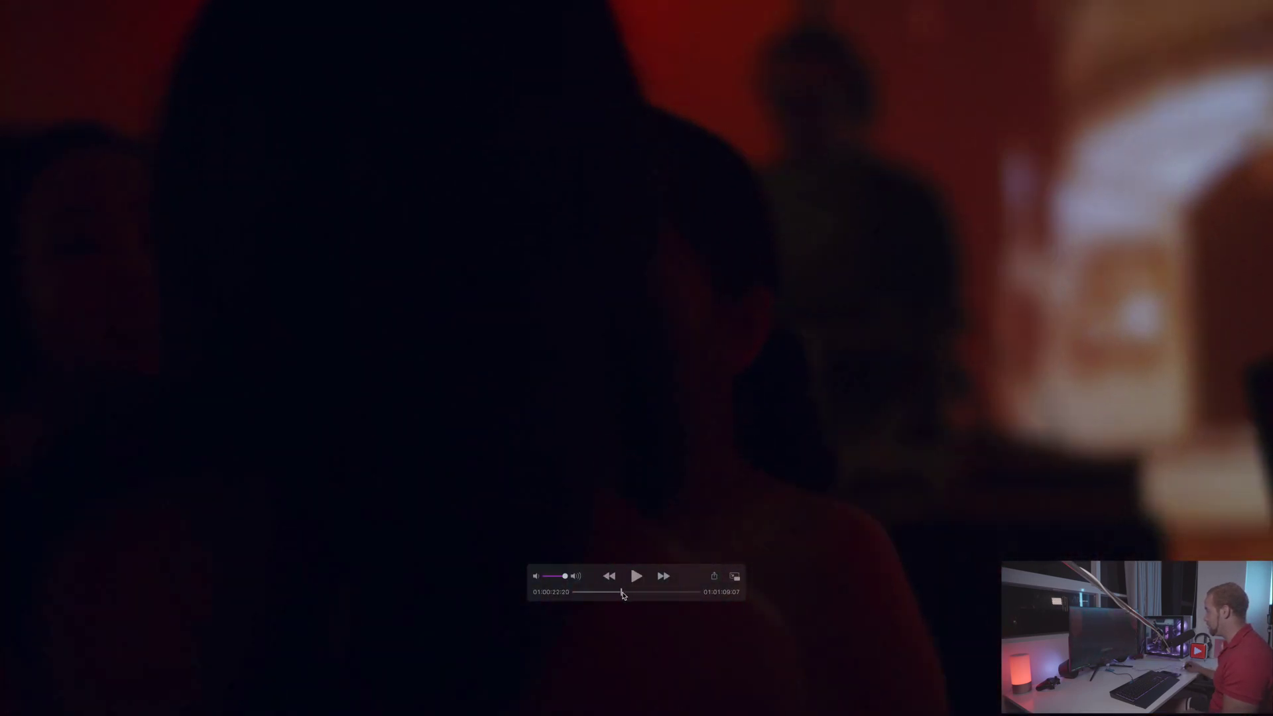
click(667, 592)
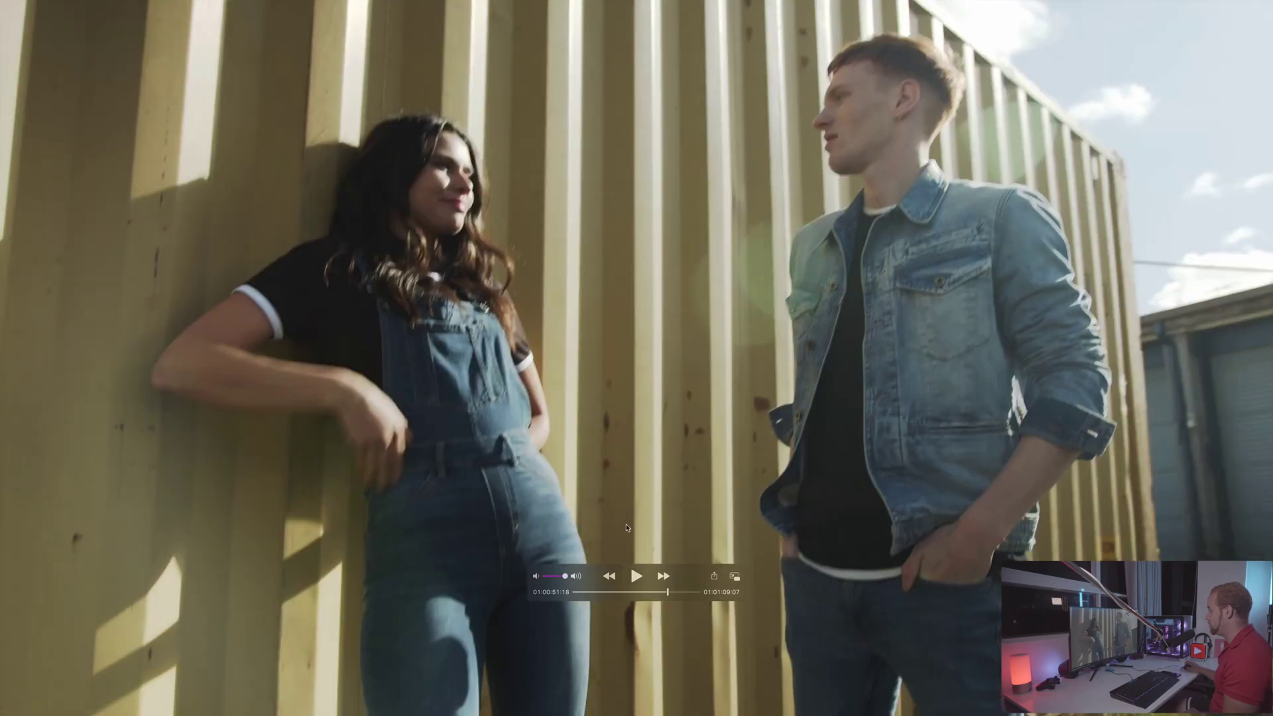
click(637, 577)
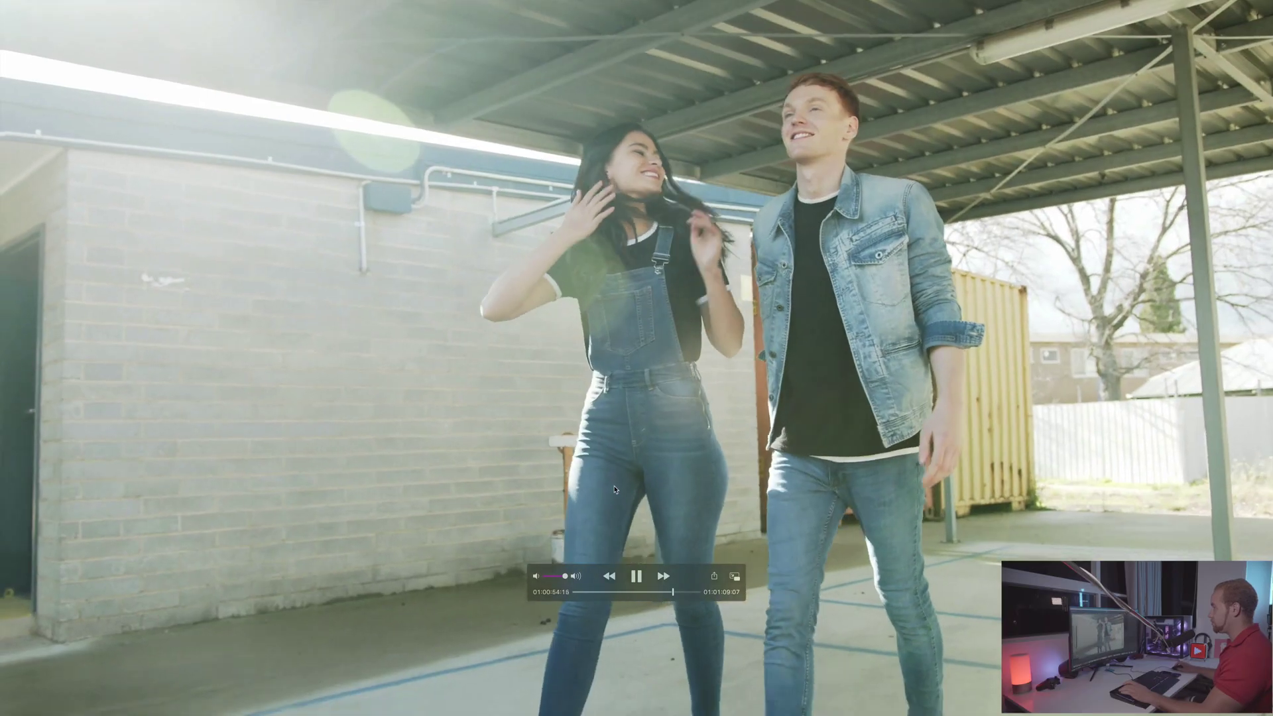
Step: Close the full-screen rendered video, the Movies folder window and the DaVinci Resolve window
key(Escape)
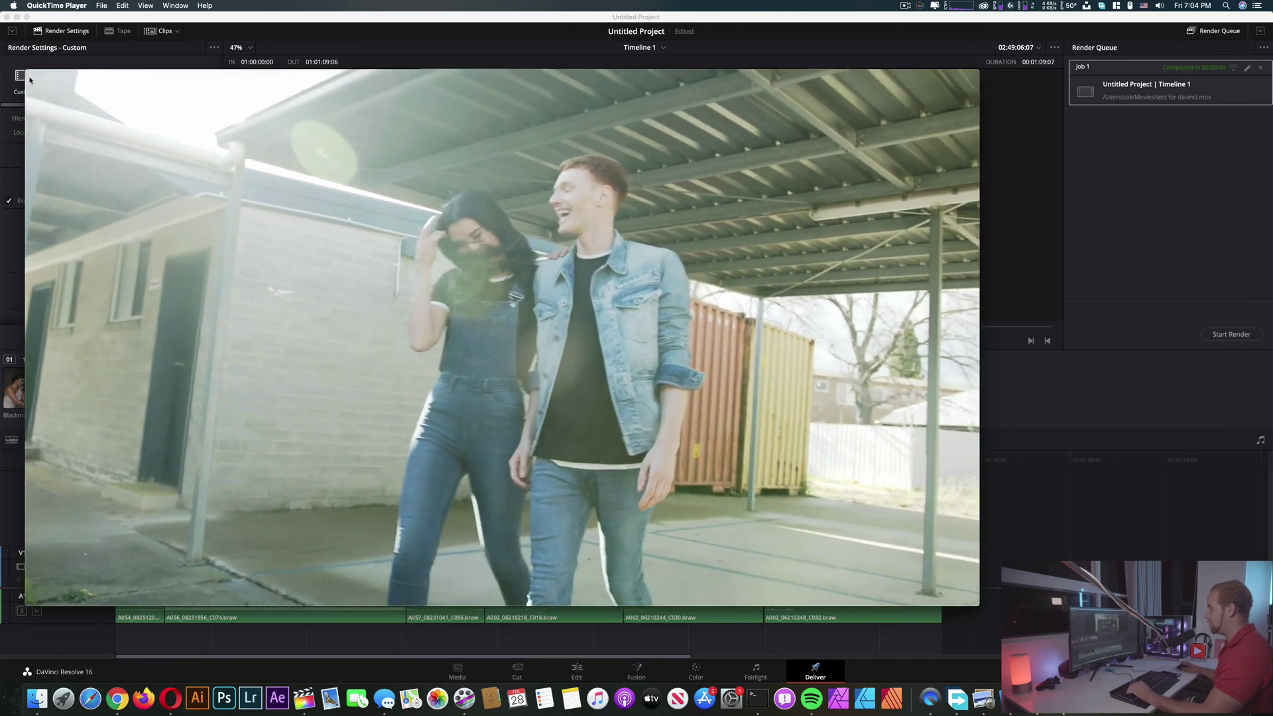
click(29, 80)
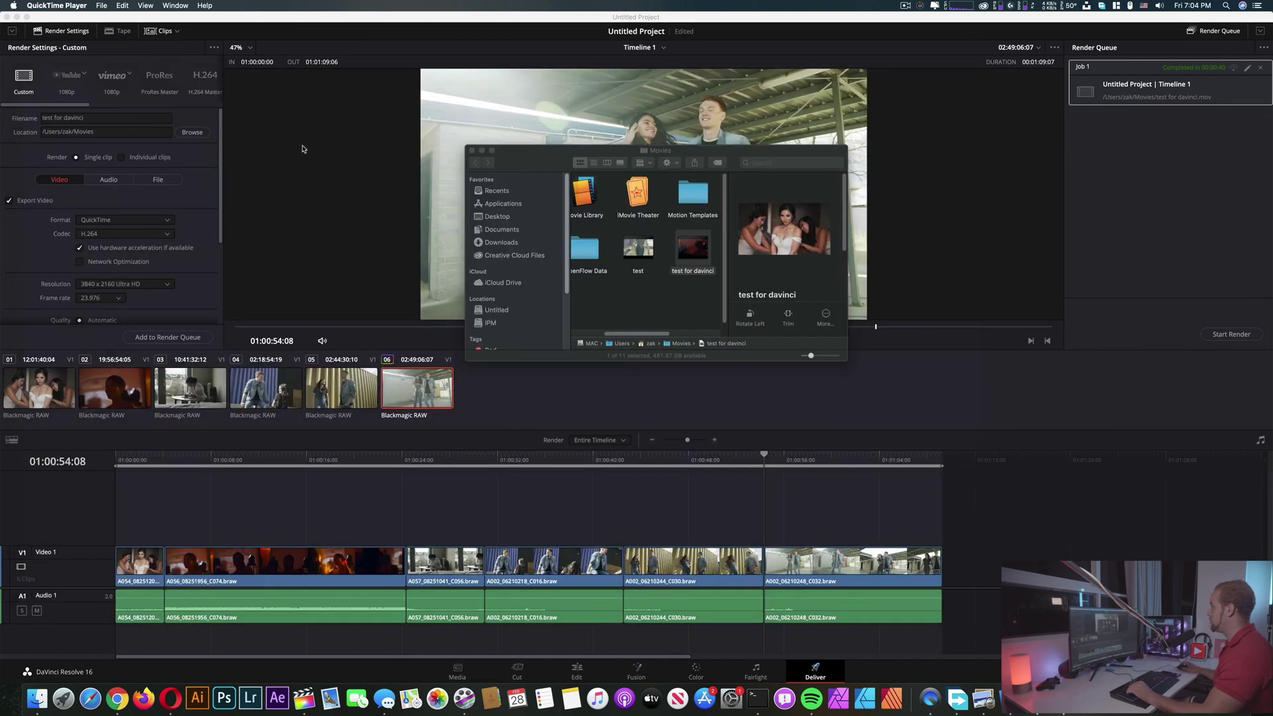
click(471, 152)
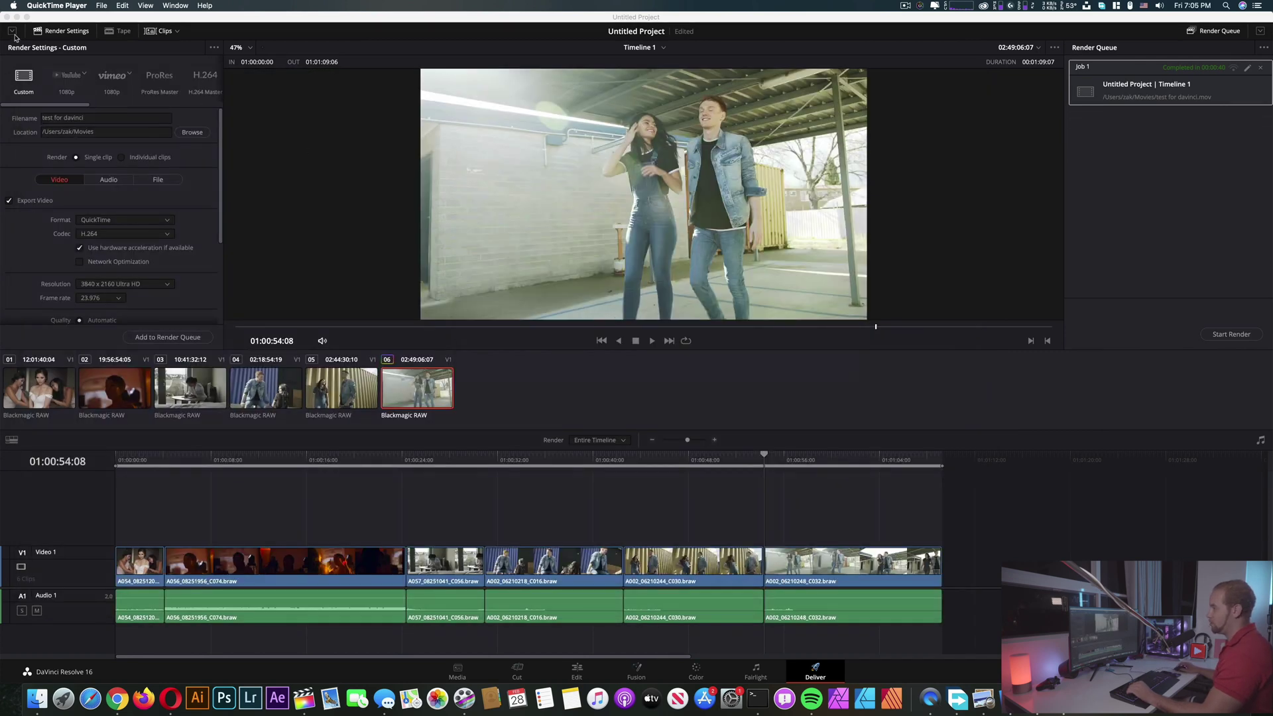
click(110, 23)
click(7, 17)
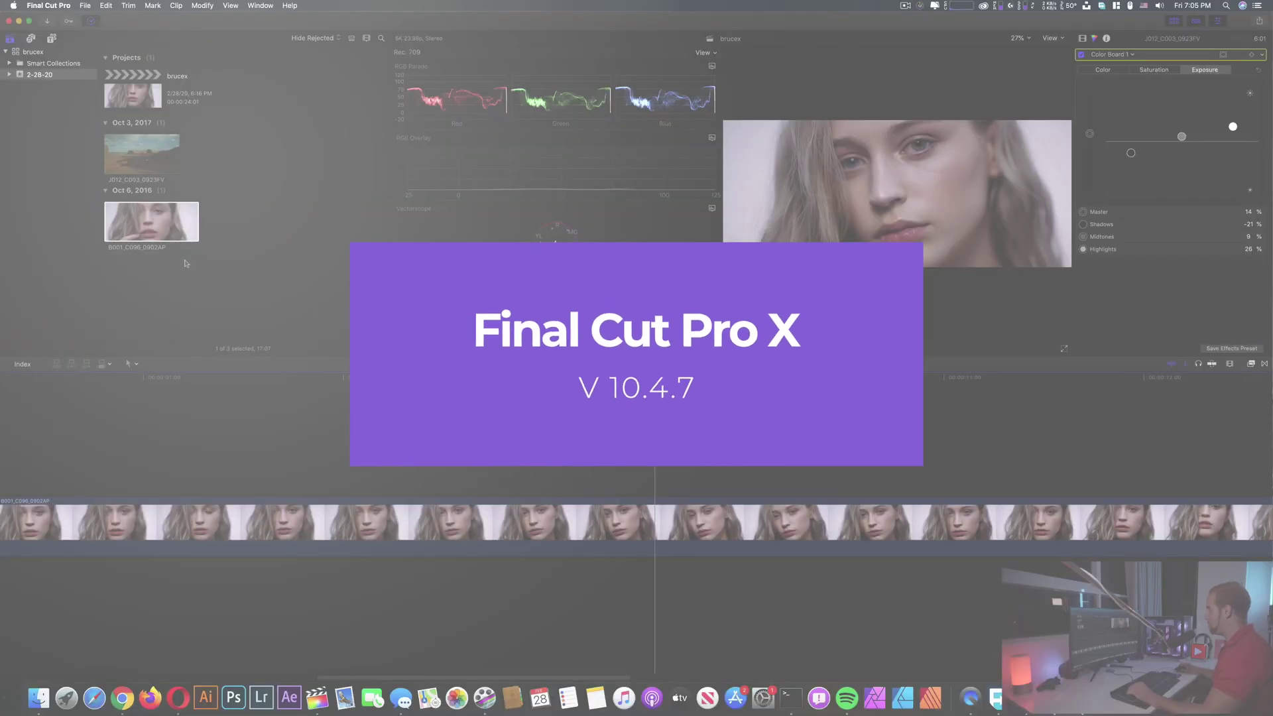
Step: Switch to Final Cut Pro, start a media import for the 2-28-20 event and expand the Documents folder in the home folder
right_click(195, 273)
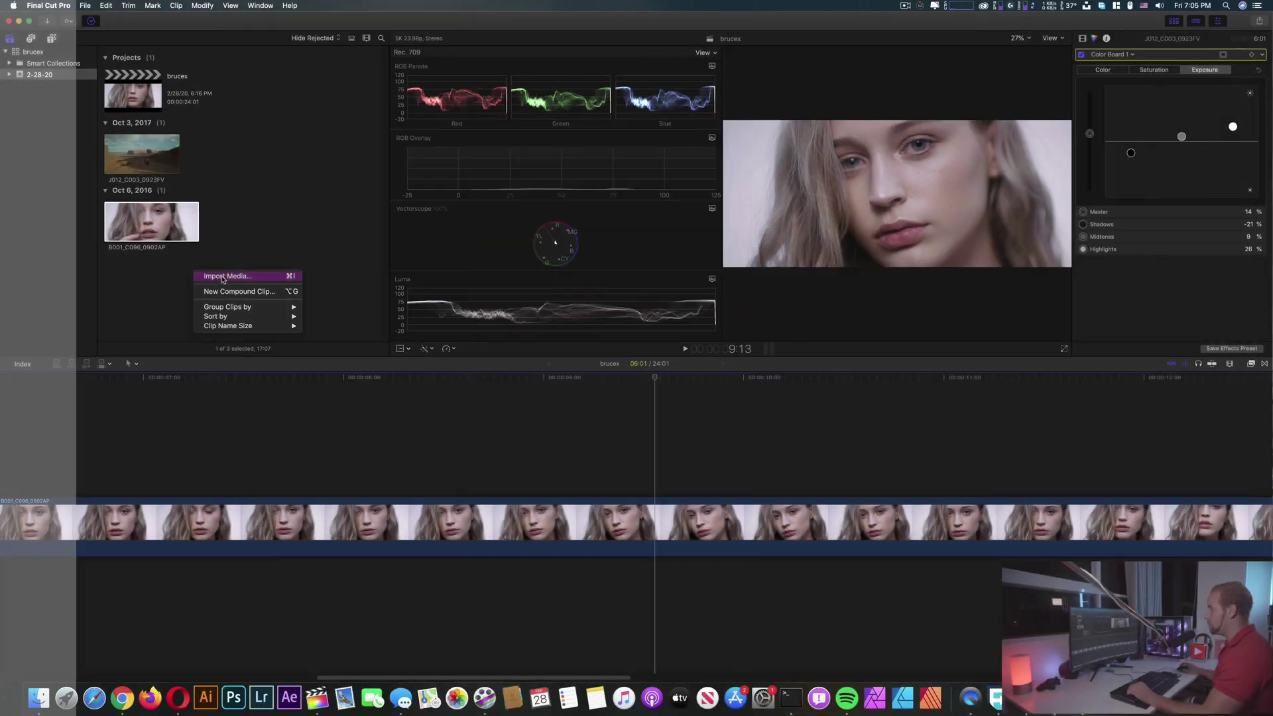
click(223, 275)
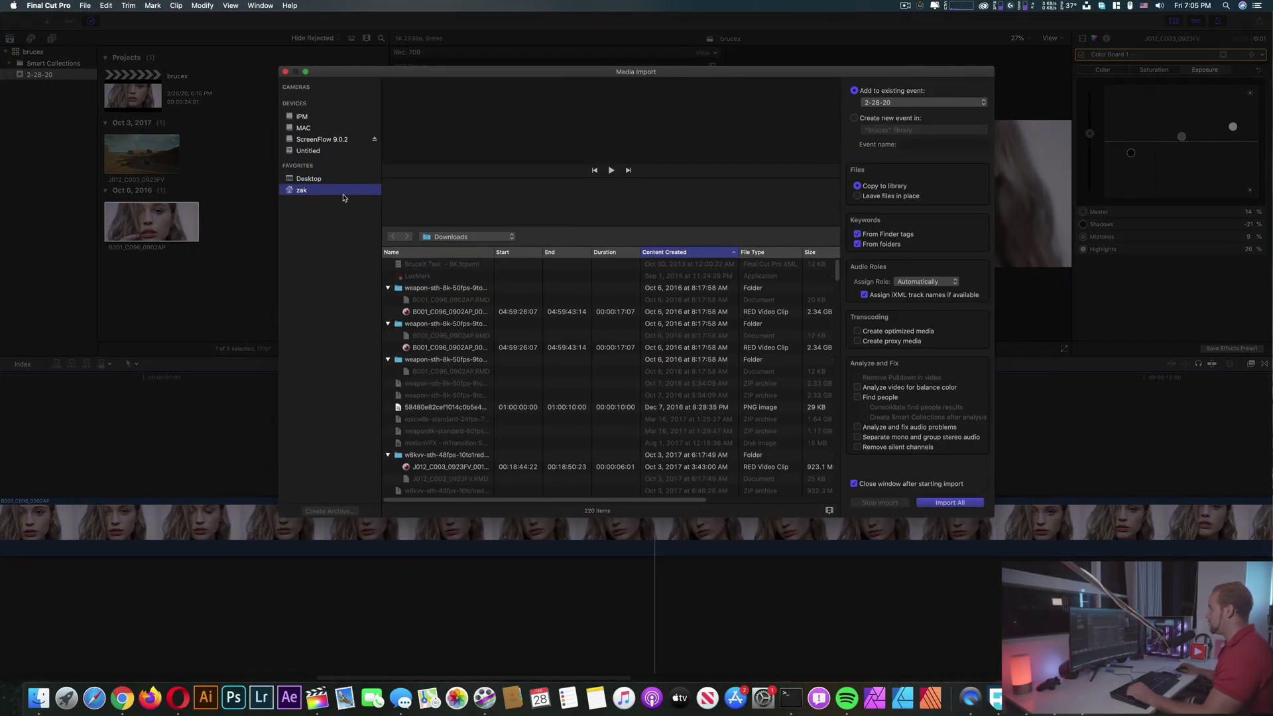
click(458, 237)
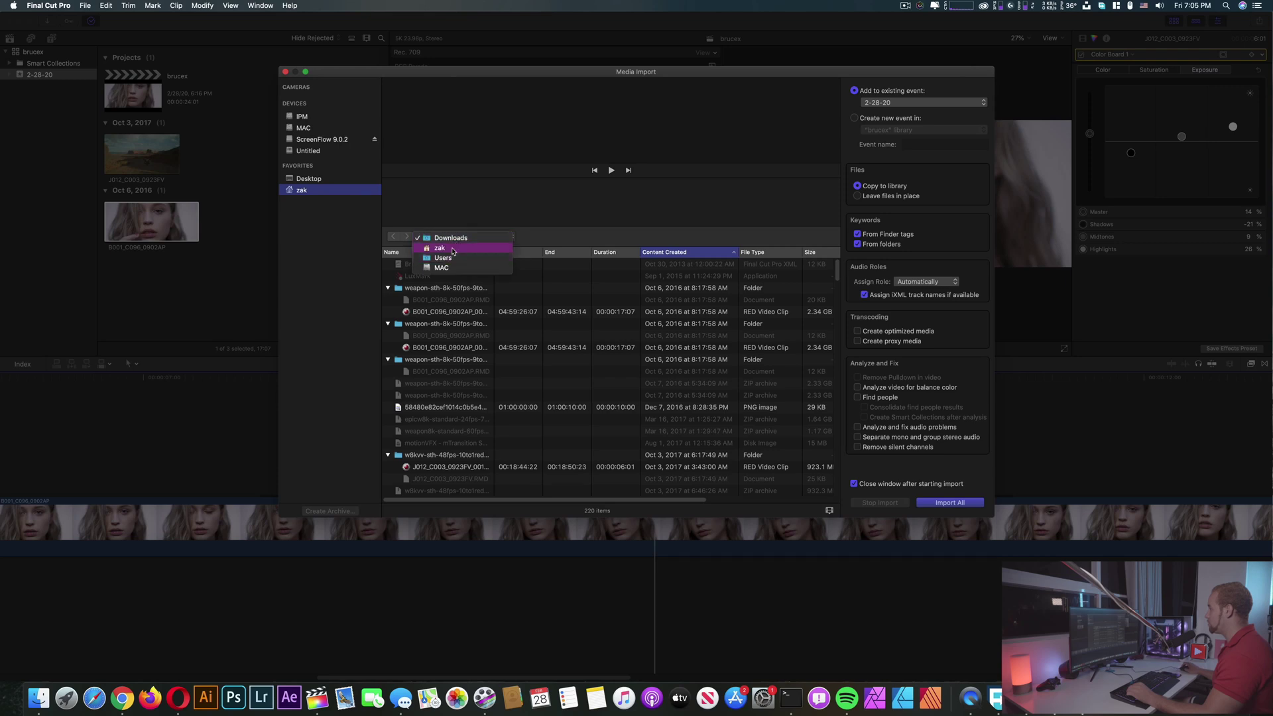
click(453, 253)
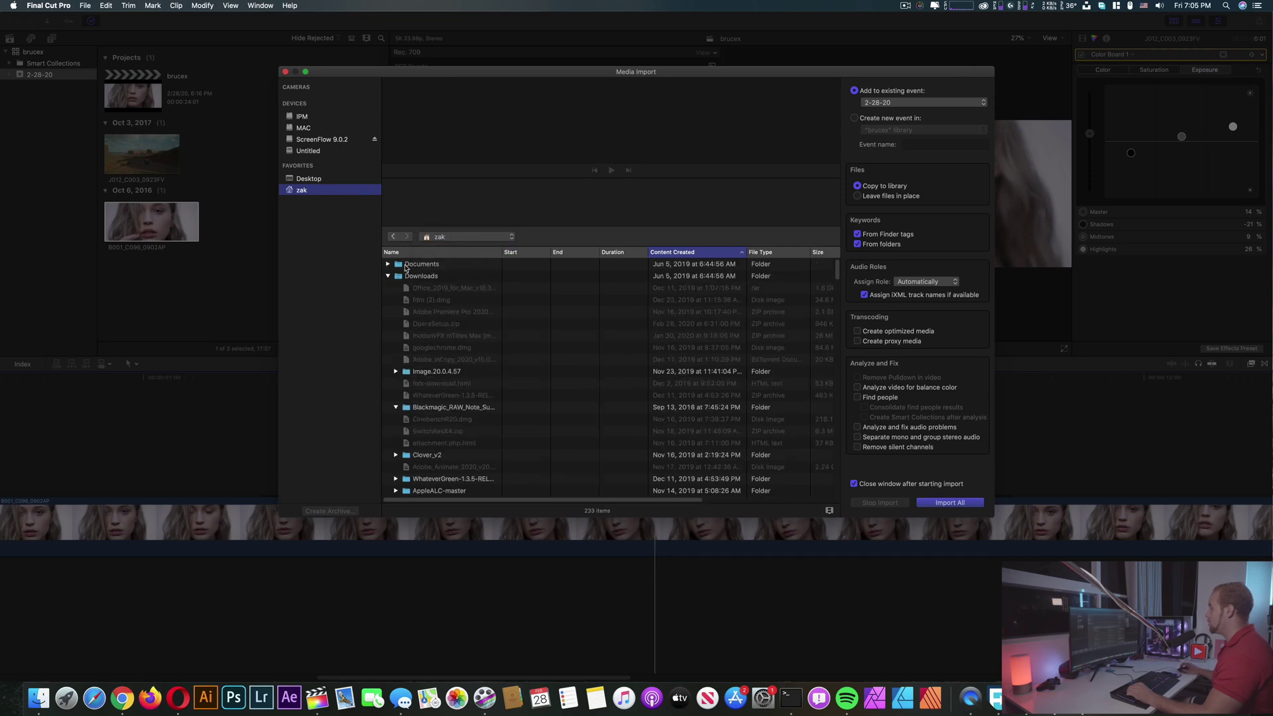
click(389, 265)
click(389, 265)
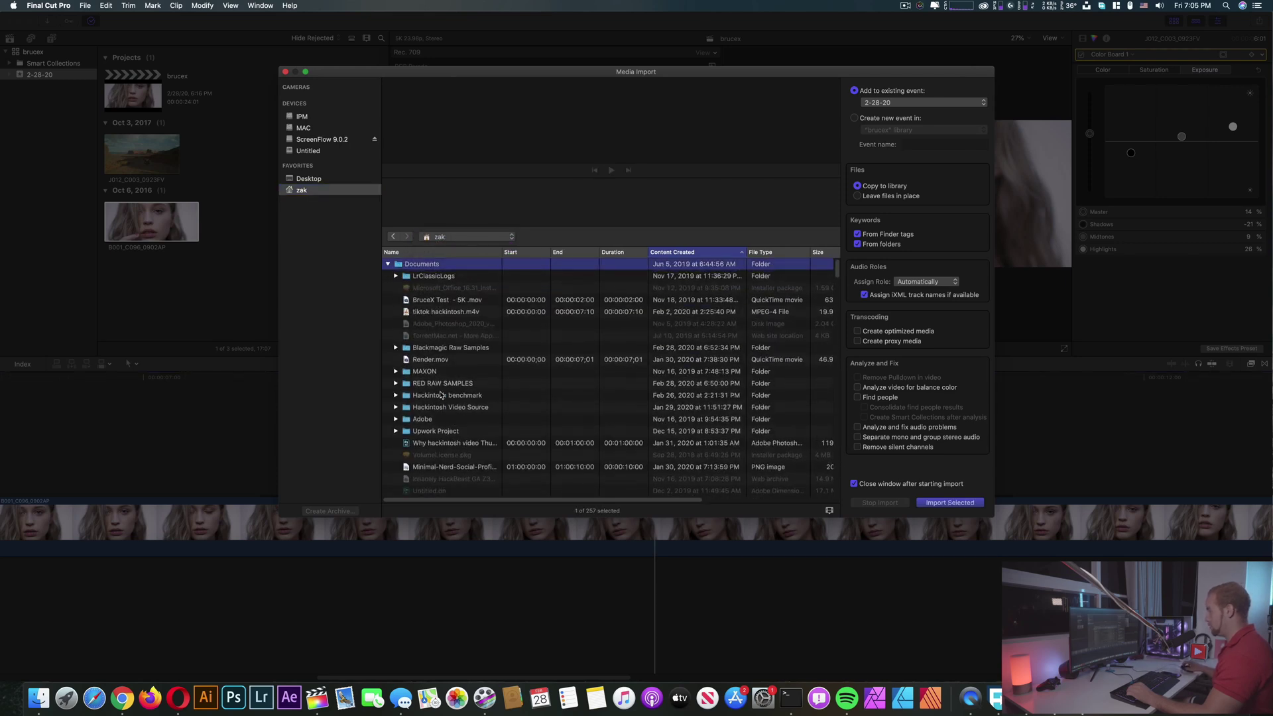
Step: Import the RED clips S002_C074 and H001_C001 from the RED RAW SAMPLES folder into the 2-28-20 event
click(444, 384)
click(396, 384)
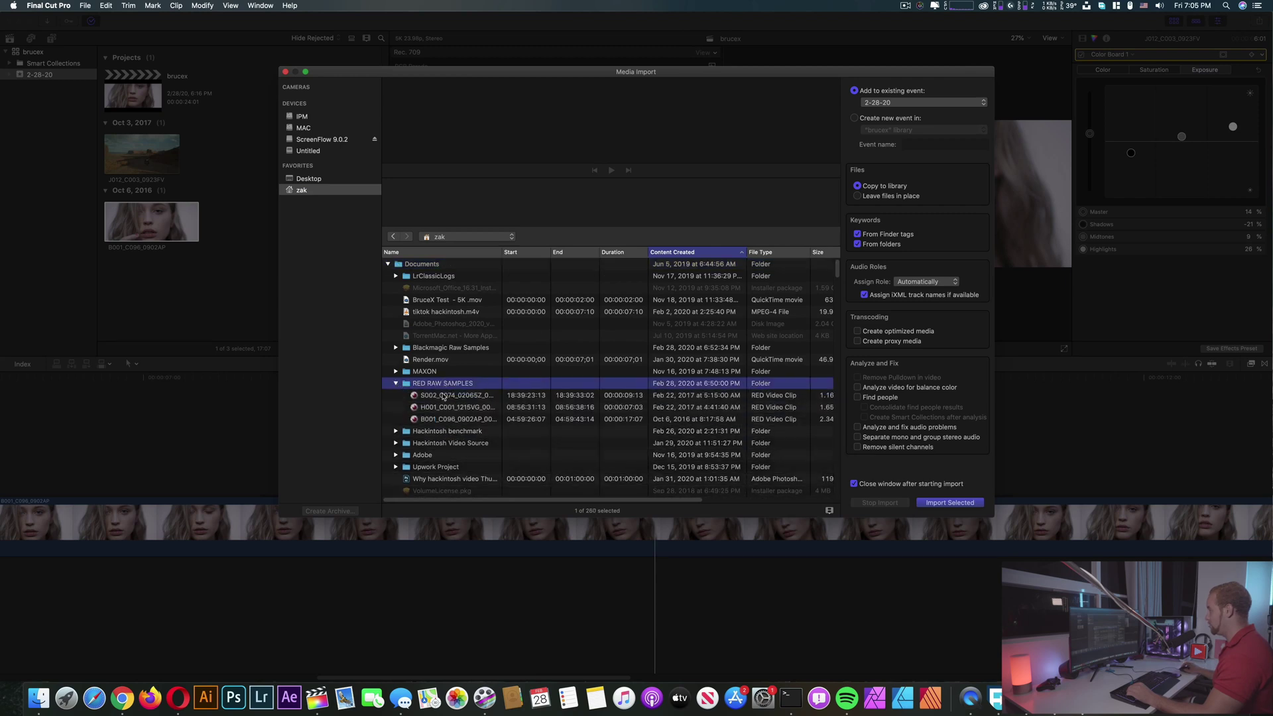
click(446, 397)
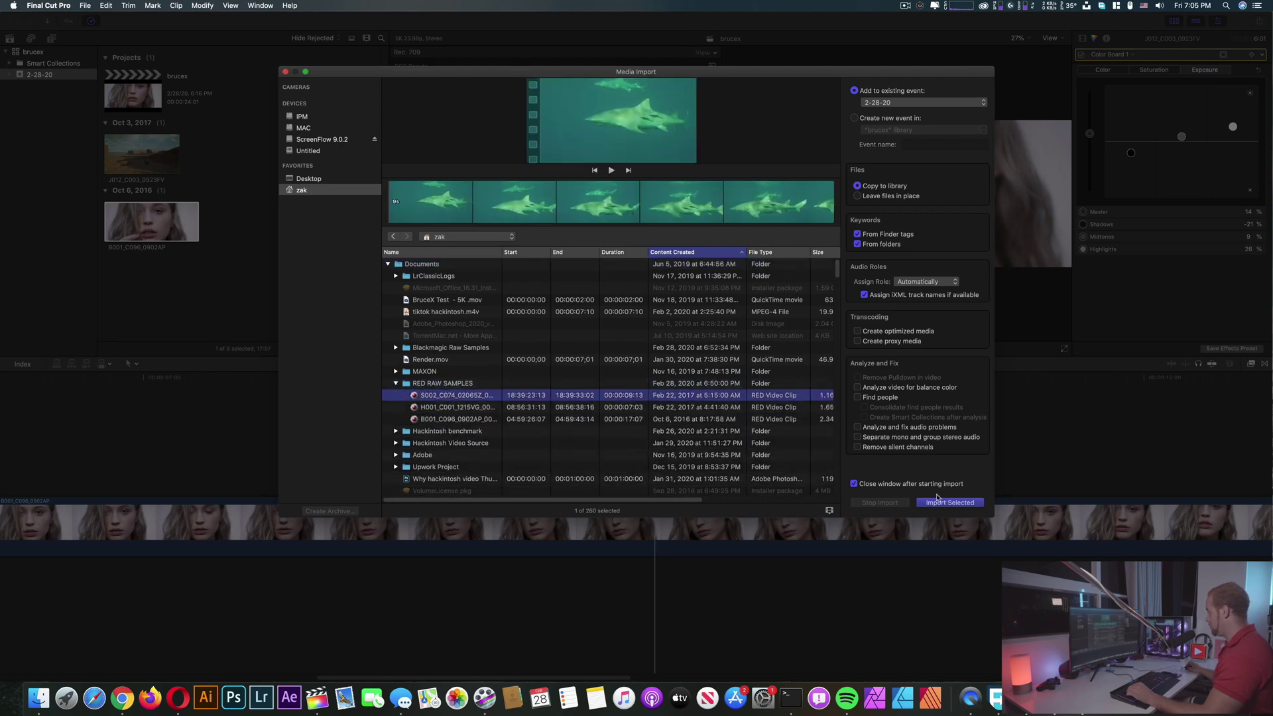
shift+click(488, 407)
click(482, 418)
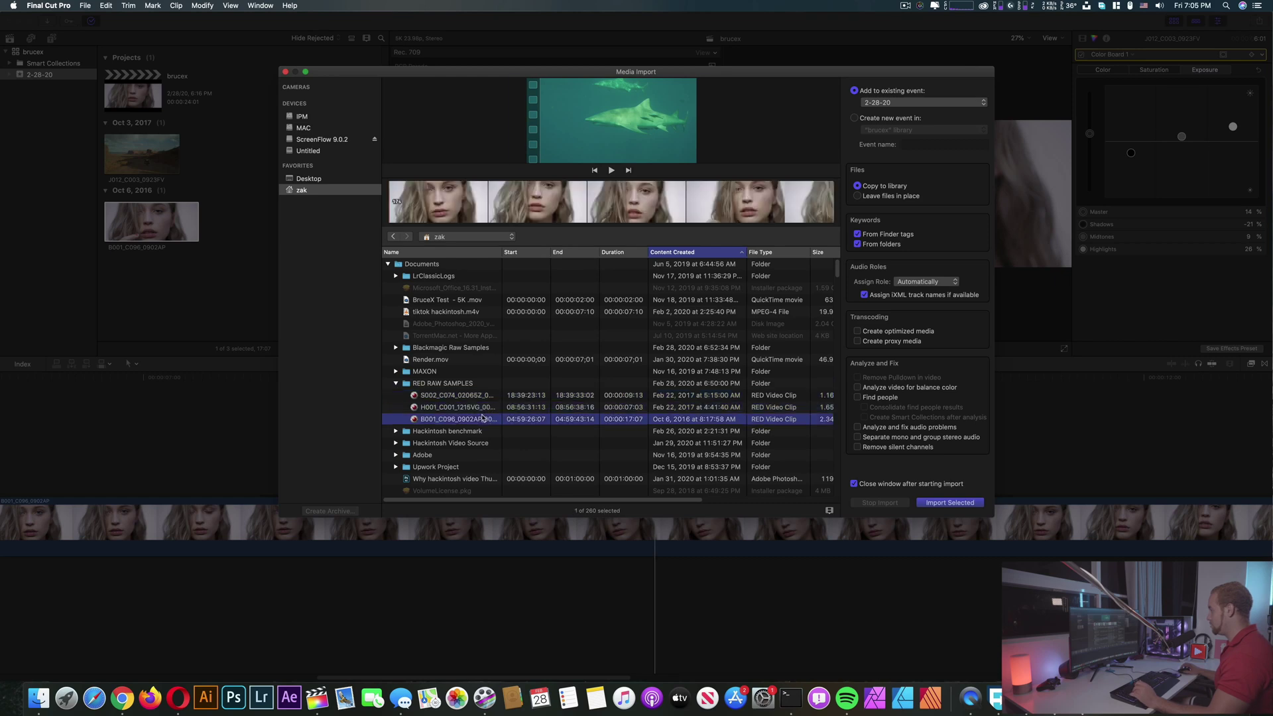
click(484, 410)
shift+click(488, 396)
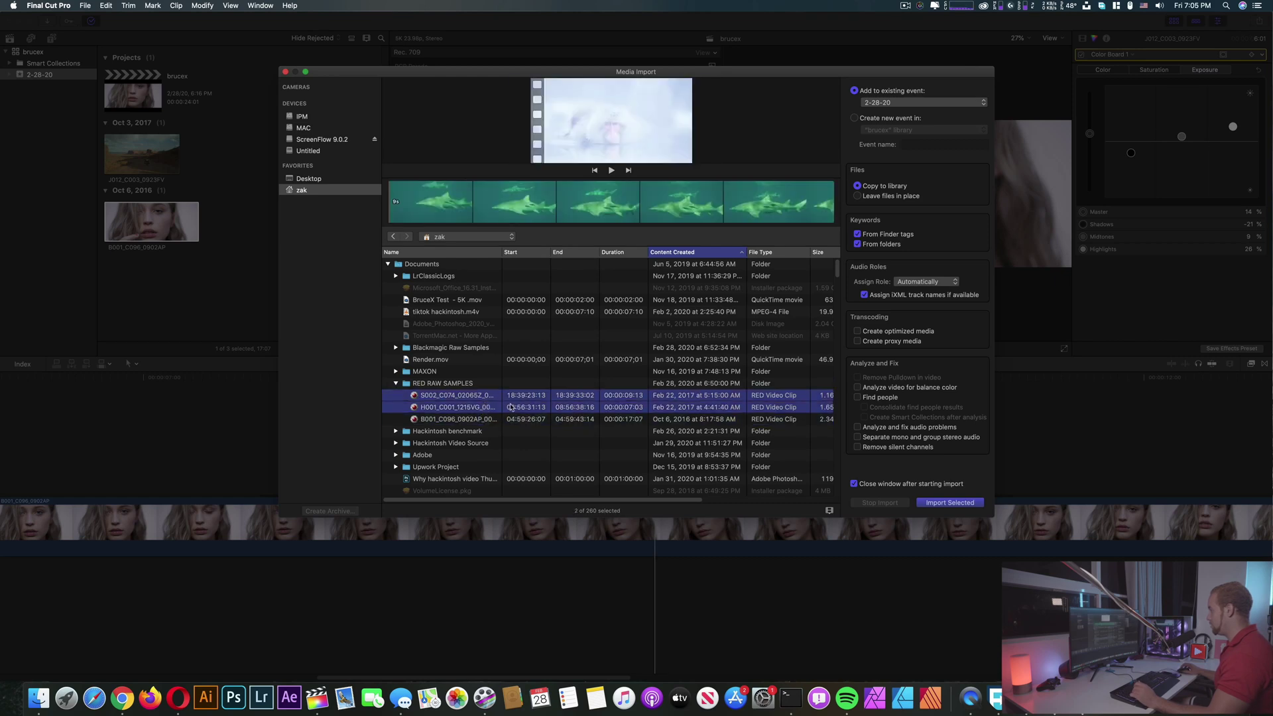
click(950, 503)
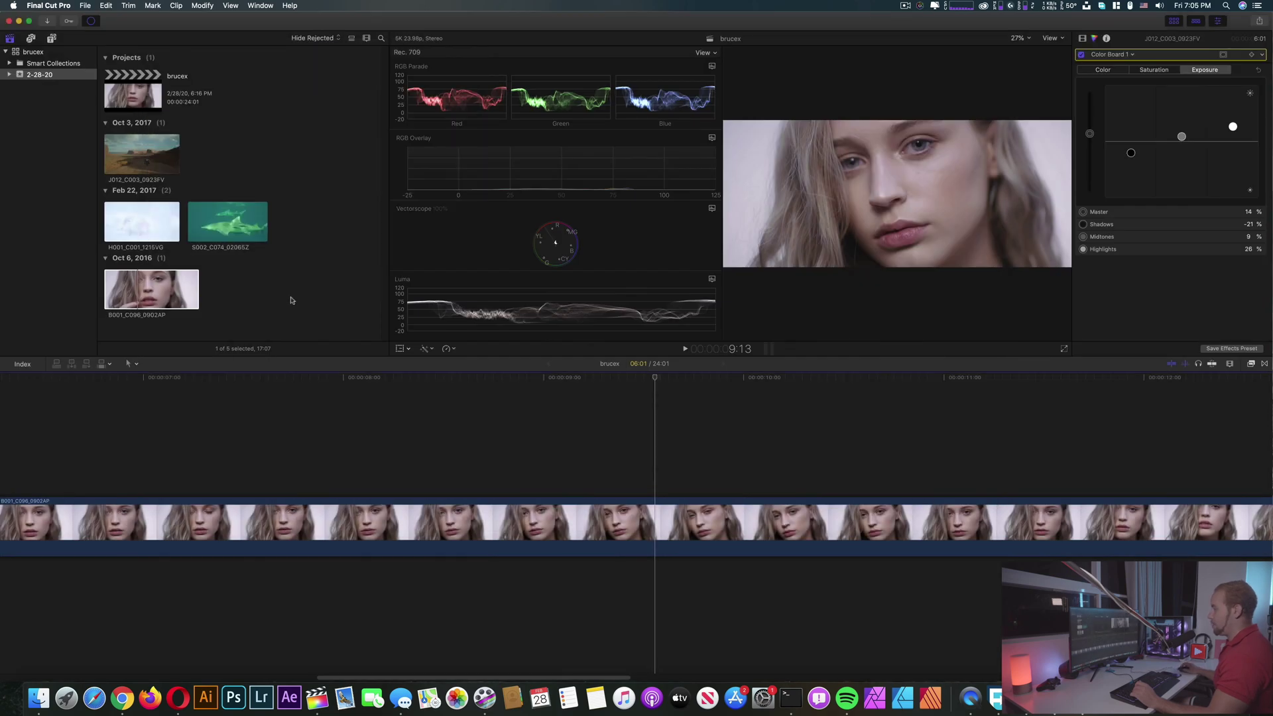
Step: Try to place the two Feb 22, 2017 RED clips at the end of the brucex timeline
shift+click(152, 226)
drag(147, 223, 1139, 502)
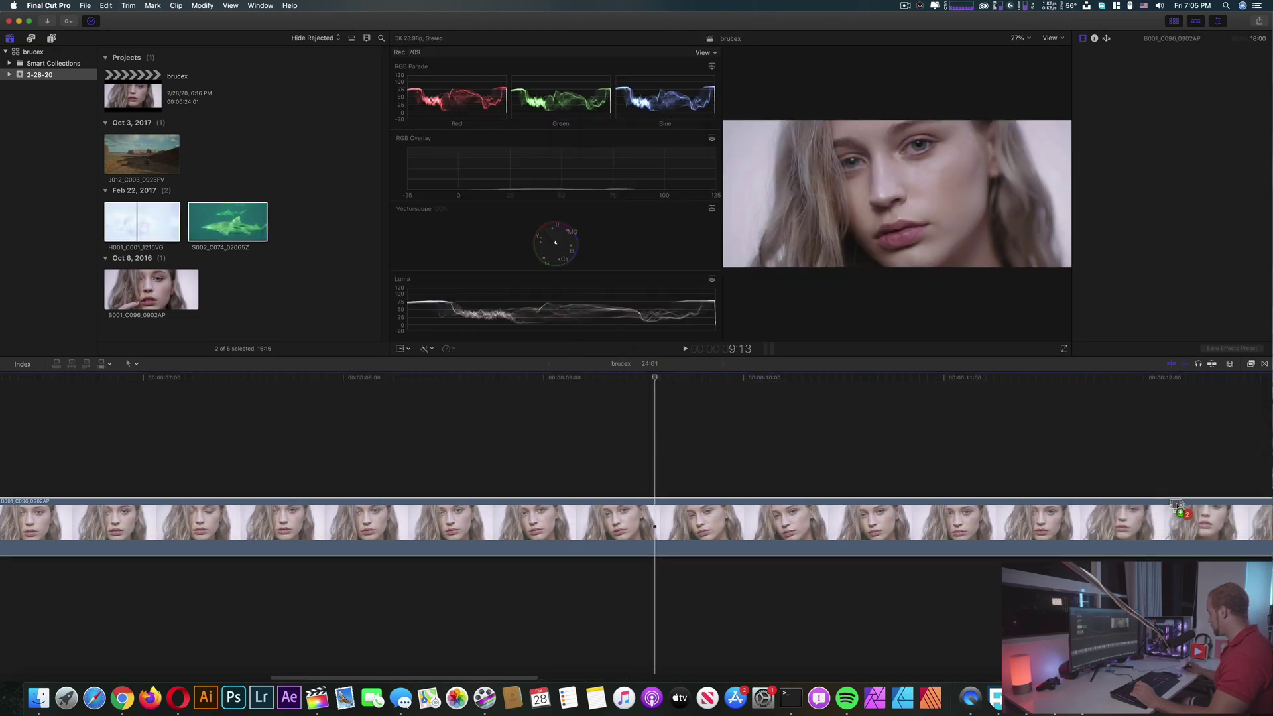
drag(1259, 516, 1258, 517)
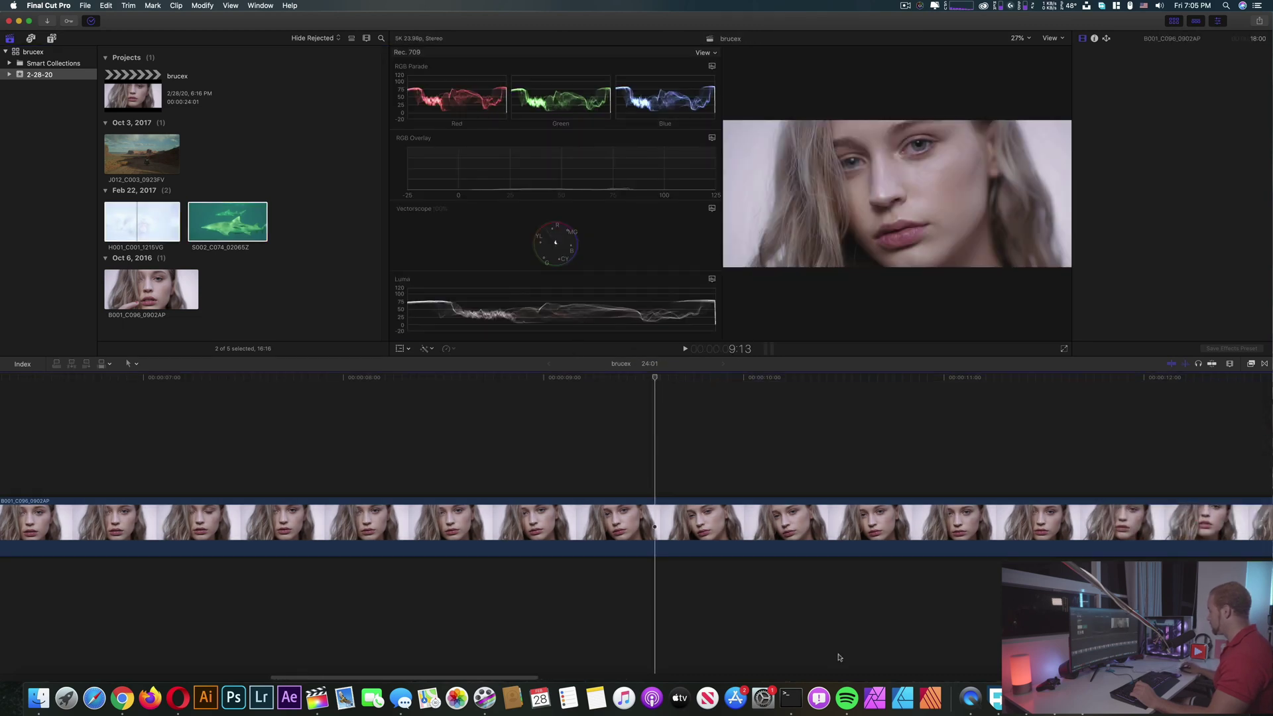
Step: Append clips H001_C001_1215VG and S002_C074_02065Z after the portrait clip in the brucex timeline and scrub back across the join
click(690, 408)
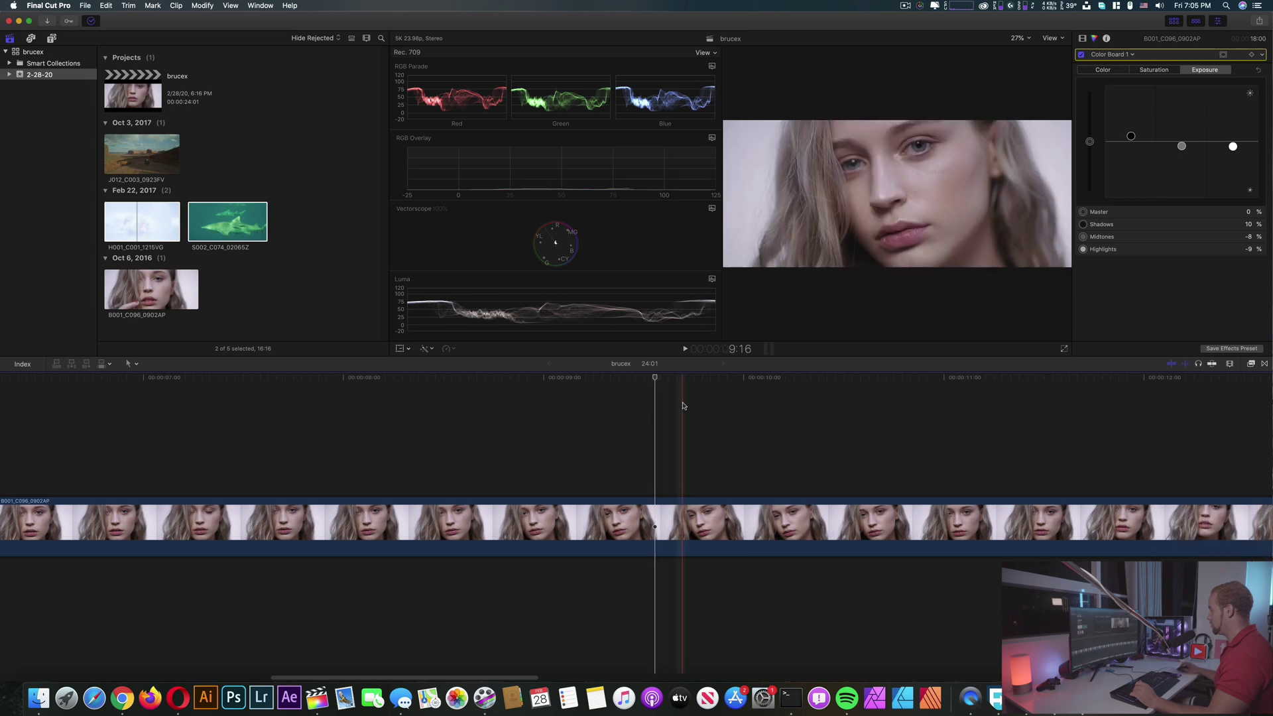
key(space)
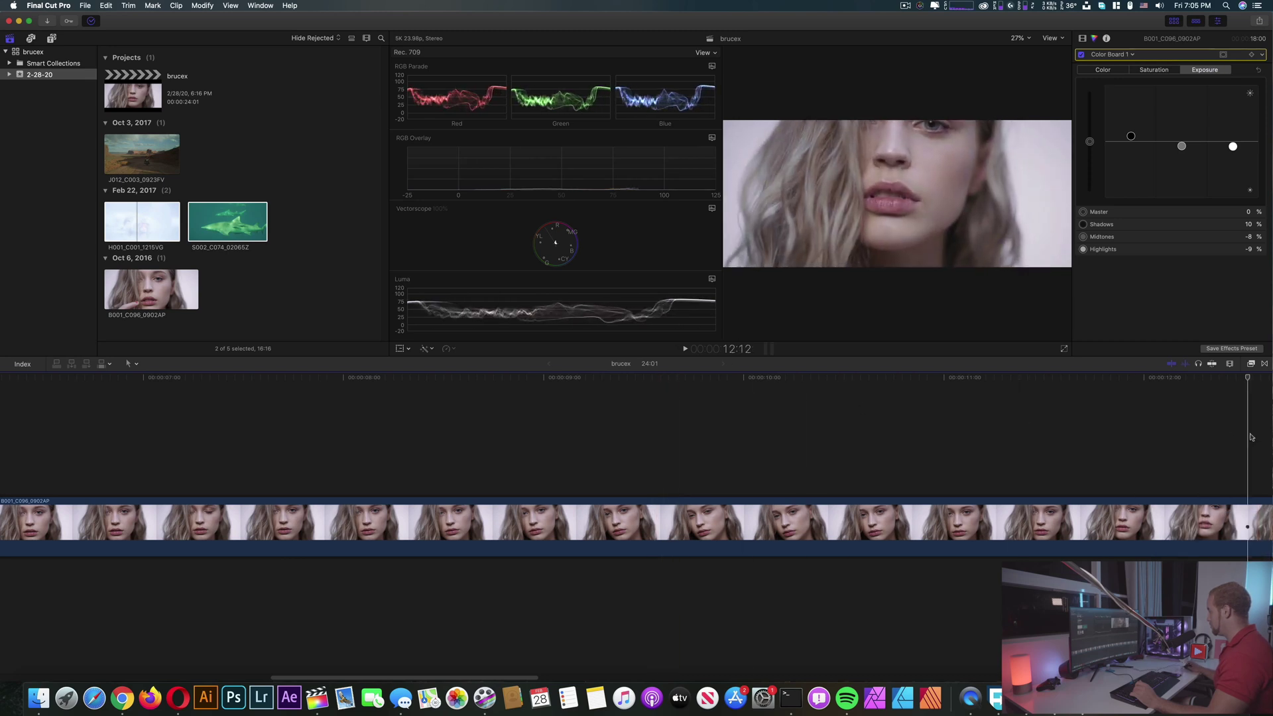
scroll(1269, 437, right, 10)
click(946, 437)
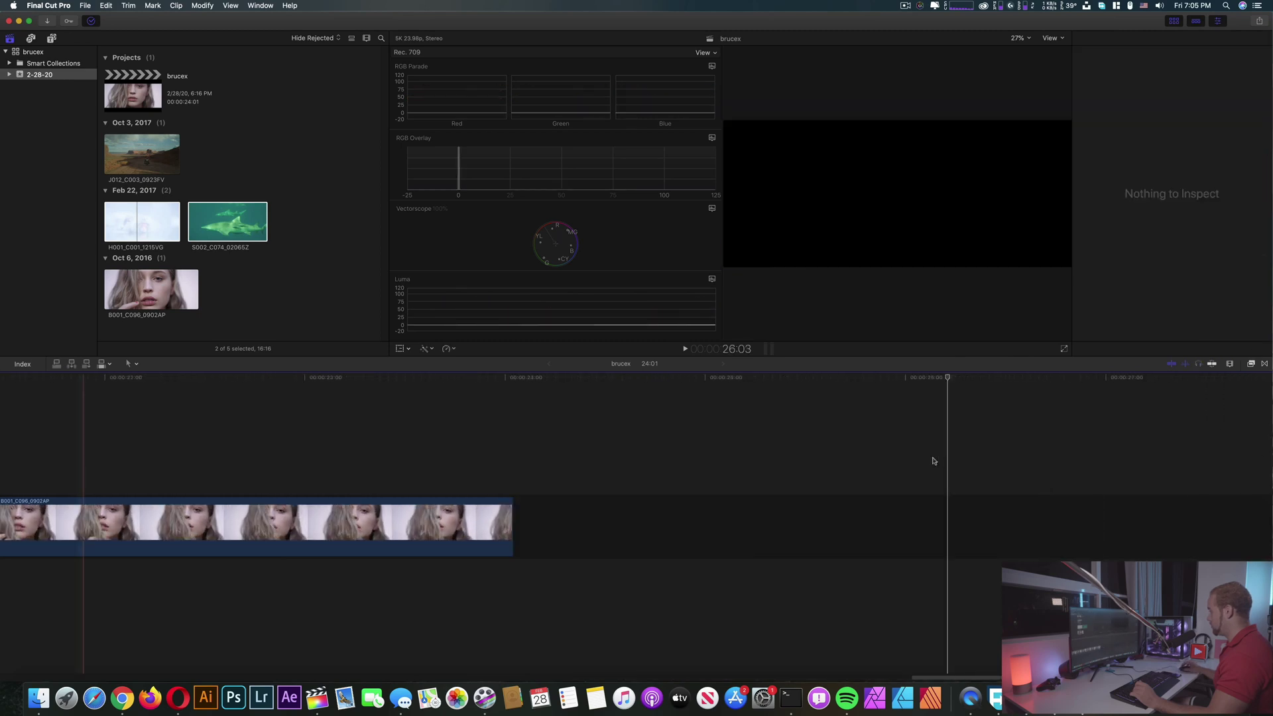
click(240, 238)
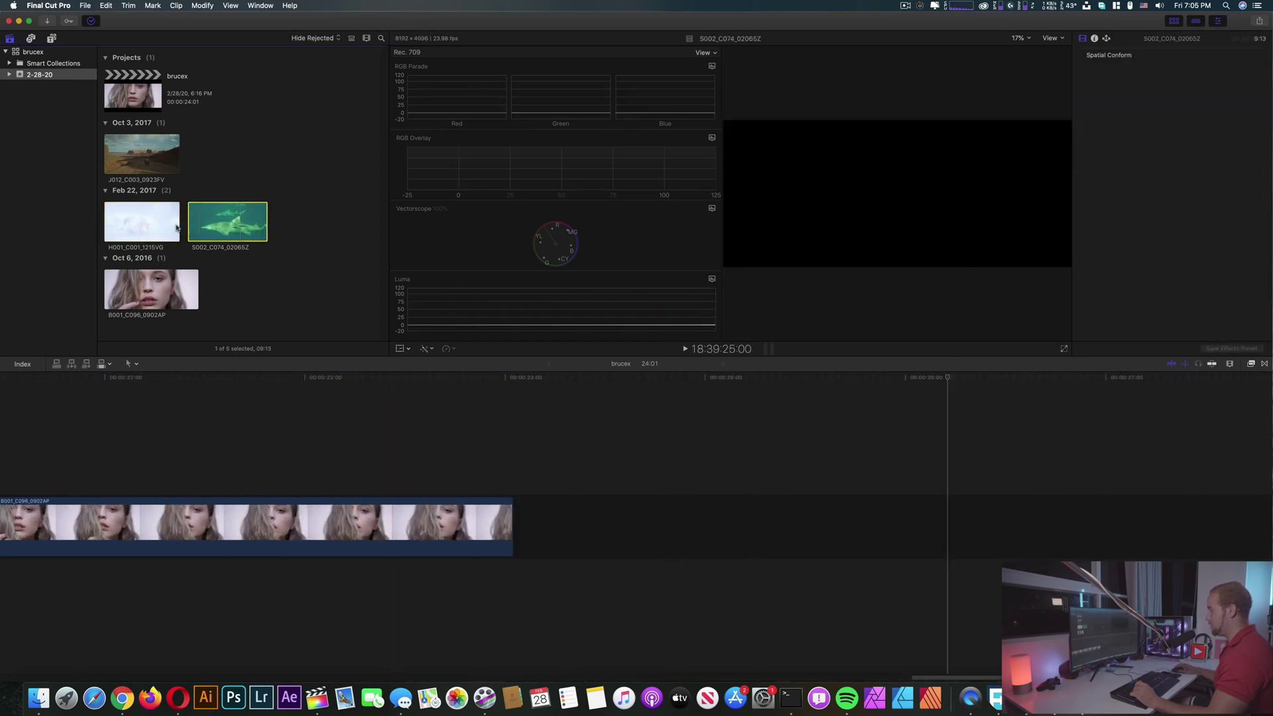
drag(159, 226, 554, 431)
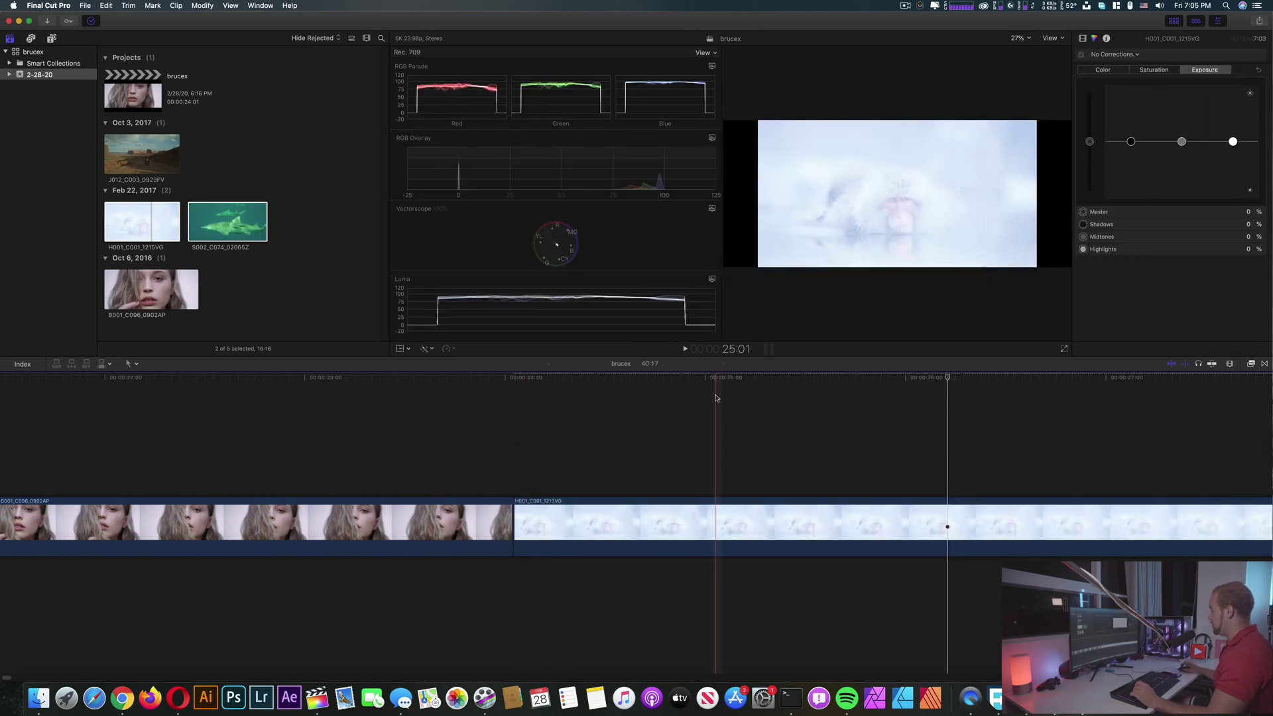
click(921, 383)
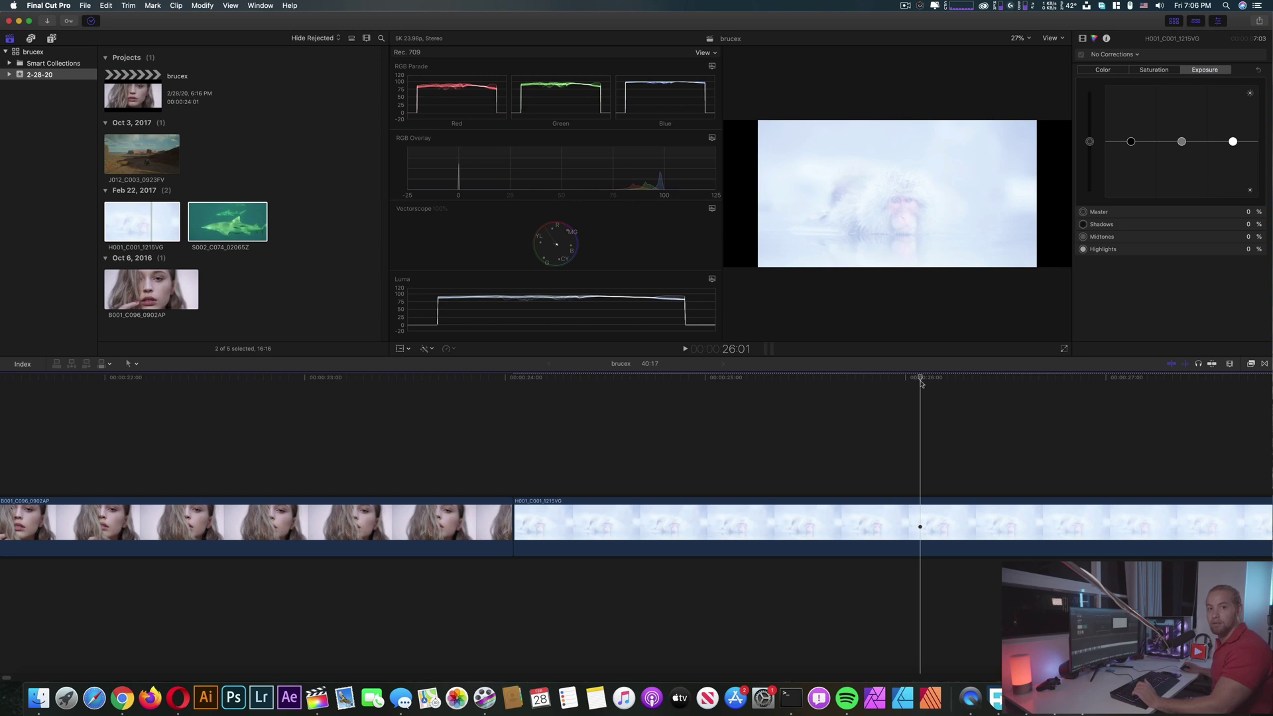
drag(920, 383, 363, 388)
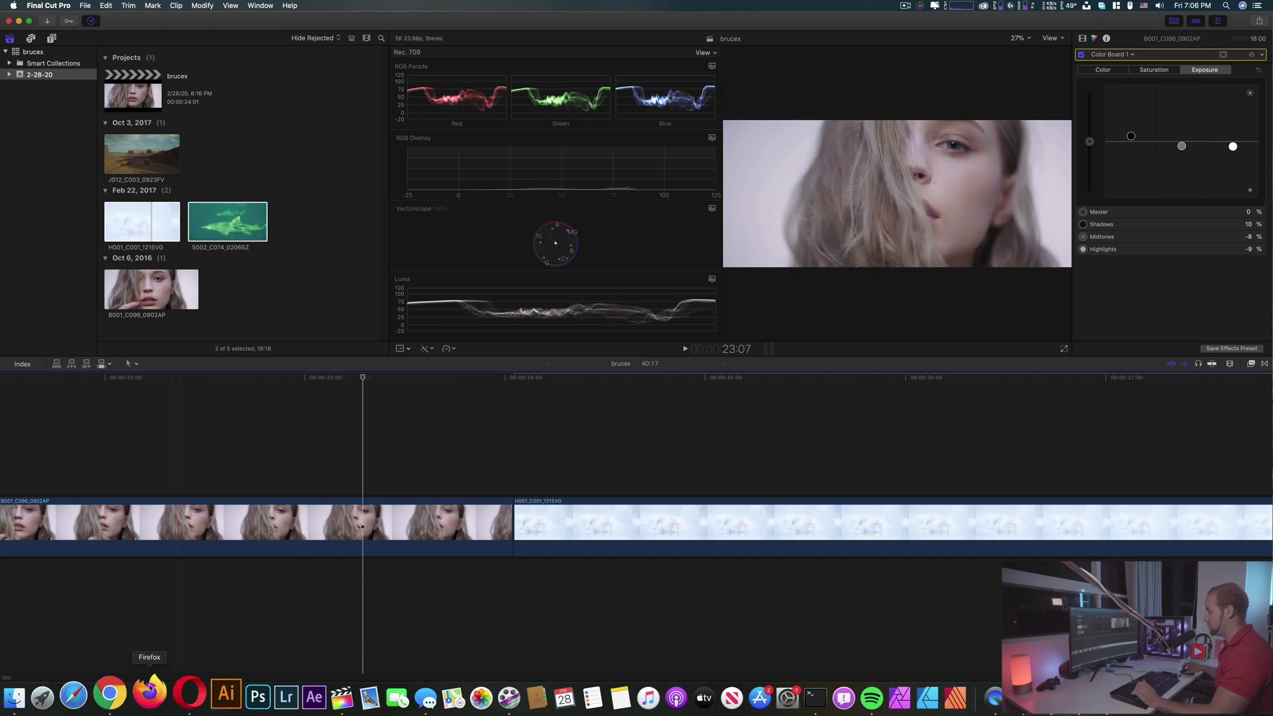
Step: Switch to Chrome and look through RED's Sample R3D Files page, examining the resolution and frame rate of the 8K clips
click(119, 687)
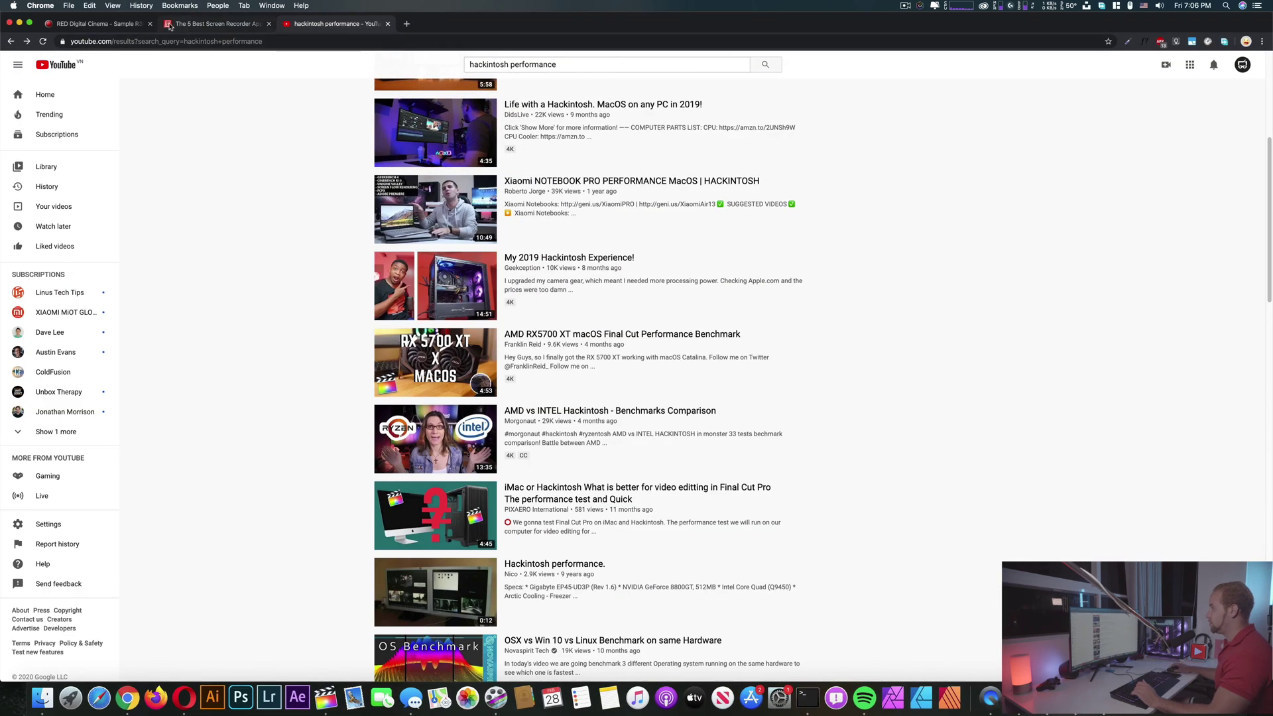
click(127, 24)
scroll(488, 229, down, 20)
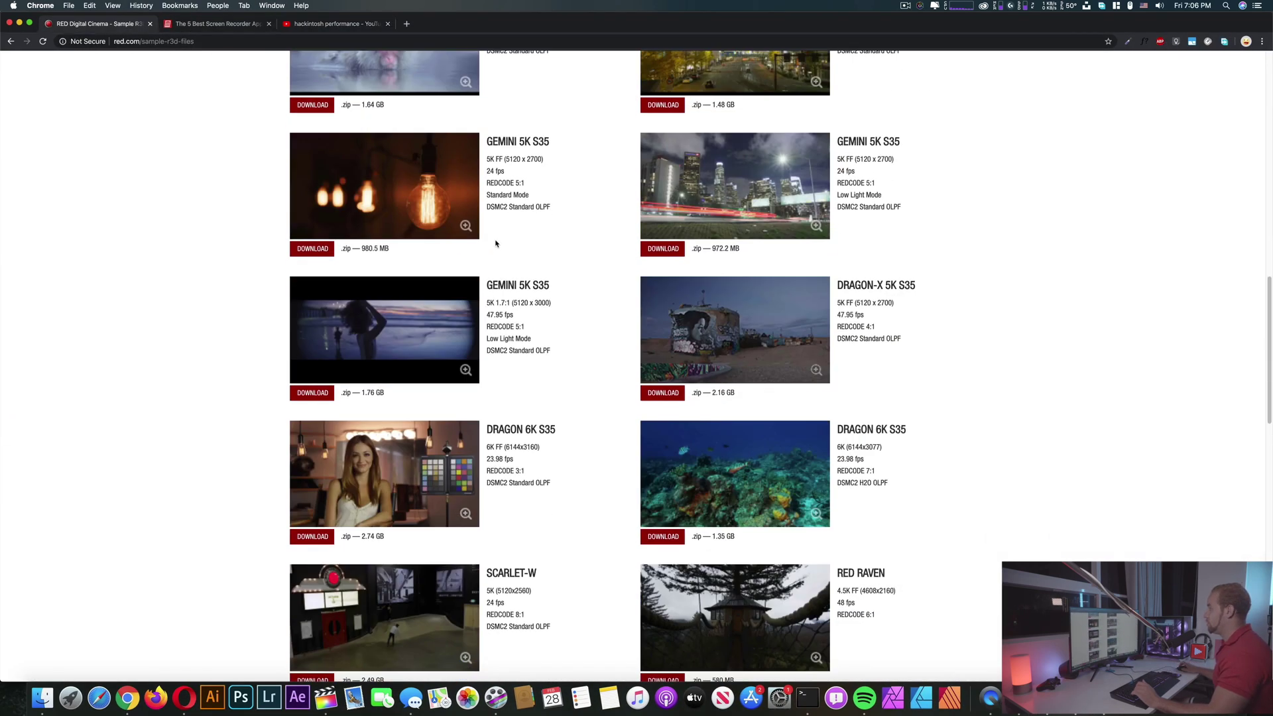
scroll(494, 244, up, 20)
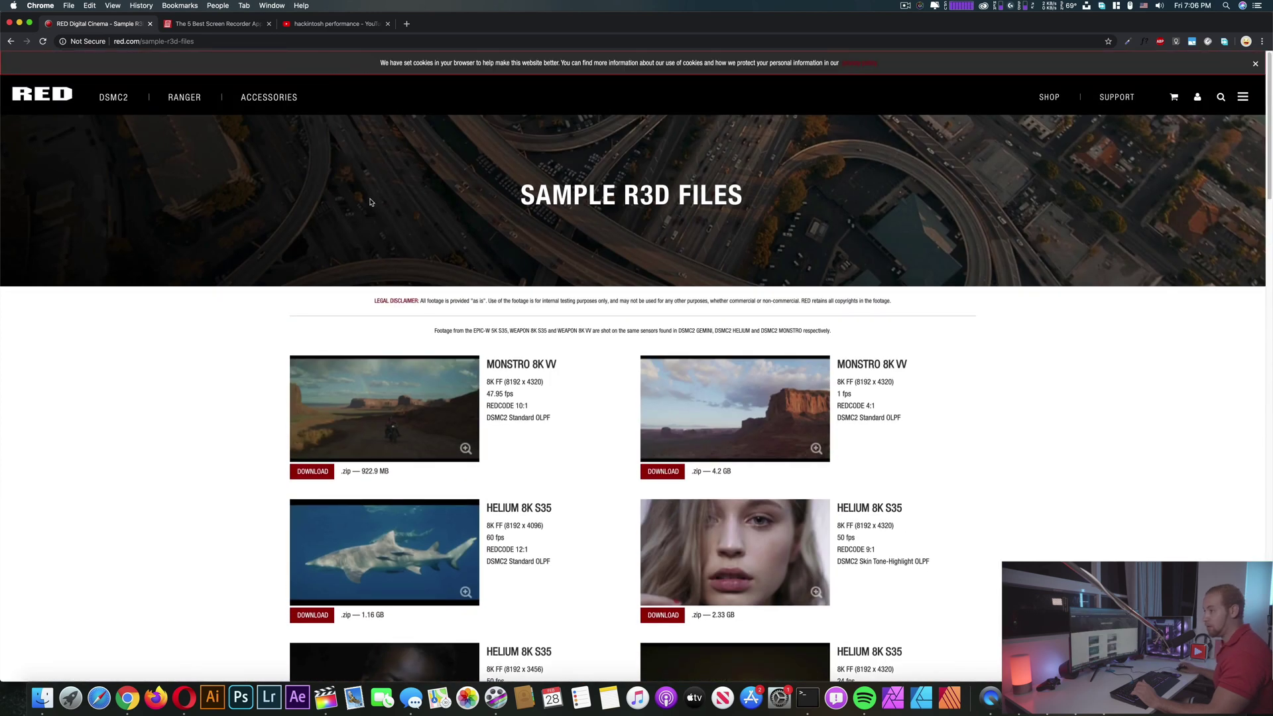
drag(520, 202, 746, 212)
scroll(588, 242, down, 3)
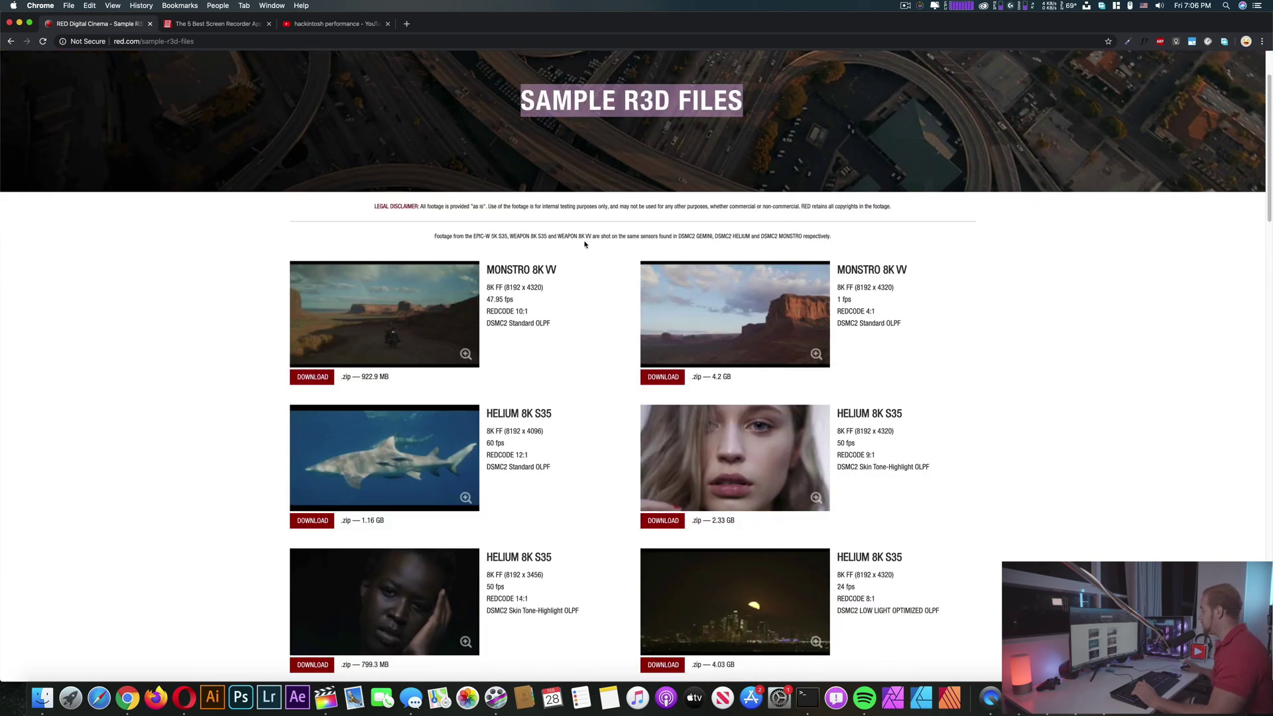
scroll(591, 259, down, 2)
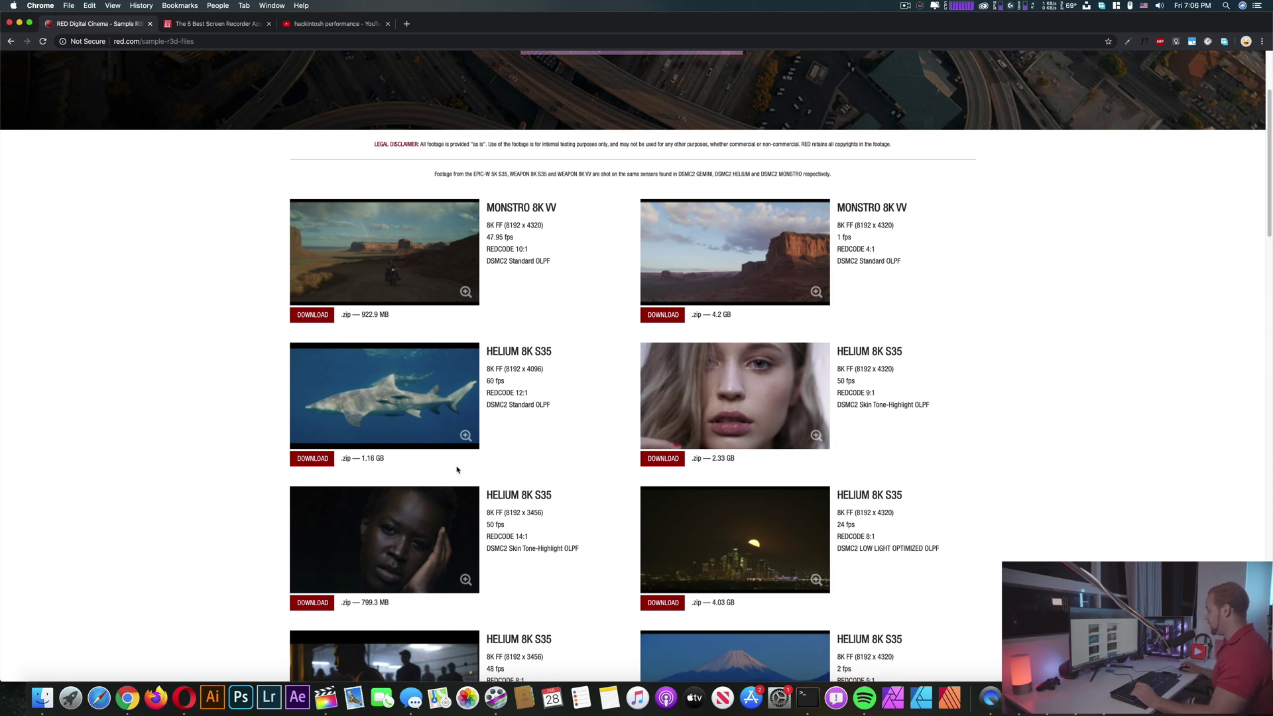
Step: Switch back to Final Cut Pro and scrub through the snow monkey footage and the desert motorcycle clip
click(326, 698)
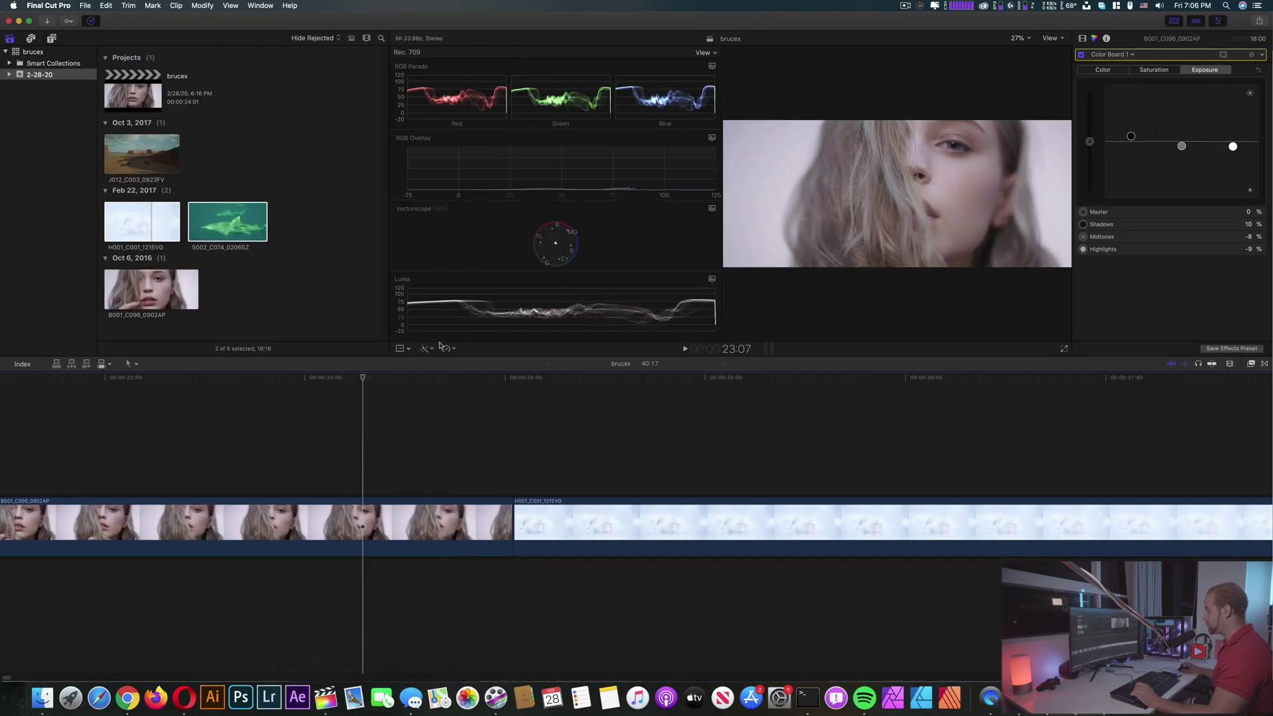
drag(364, 382, 369, 420)
click(1005, 438)
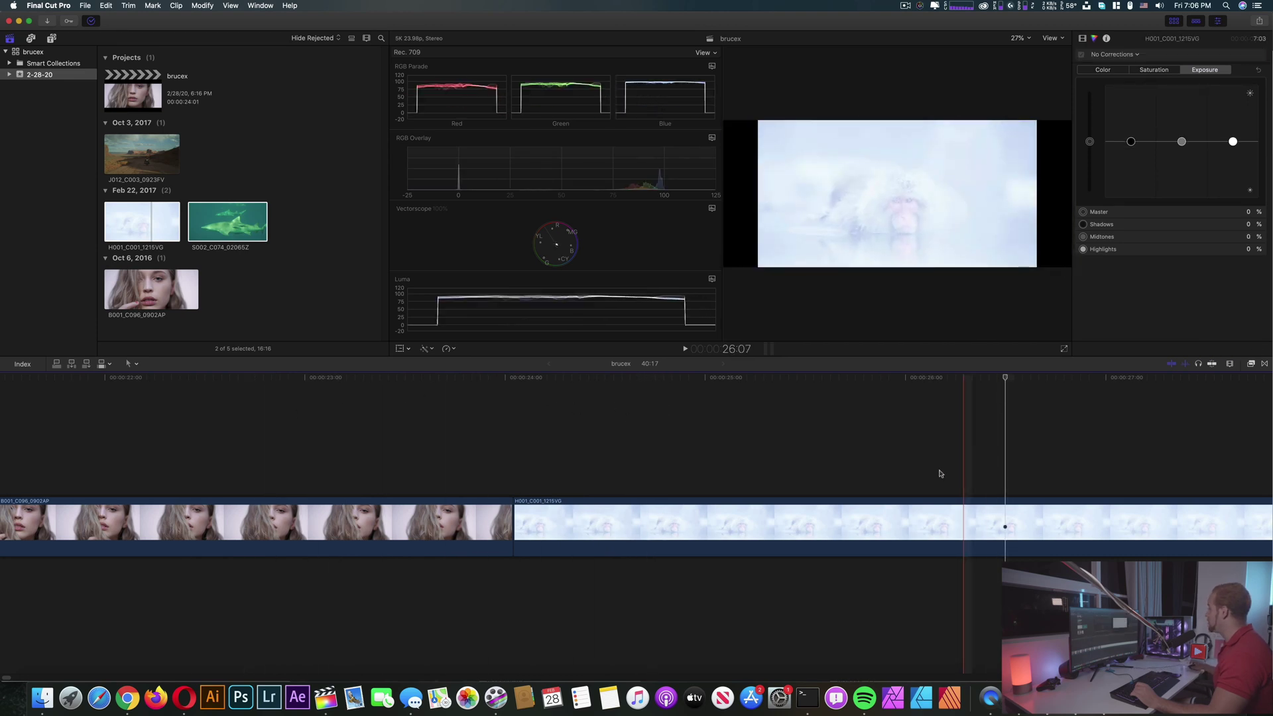
click(1130, 380)
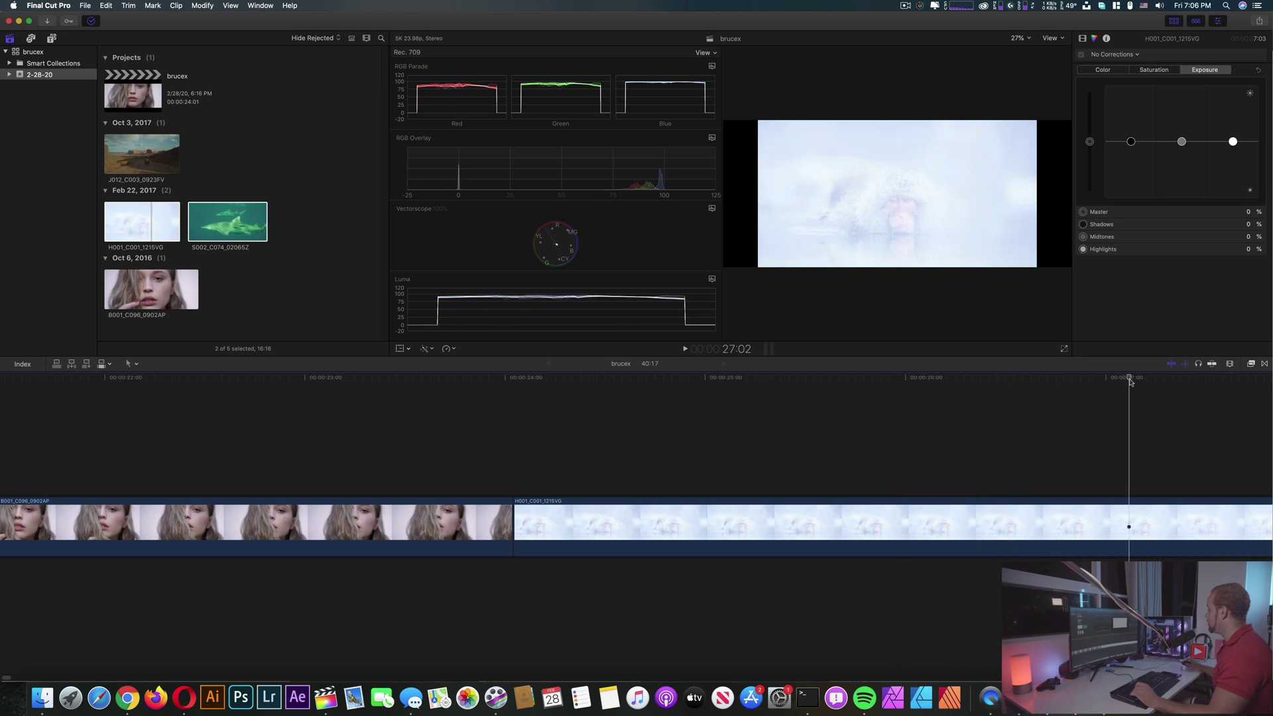
drag(1134, 382, 1030, 425)
drag(901, 432, 739, 476)
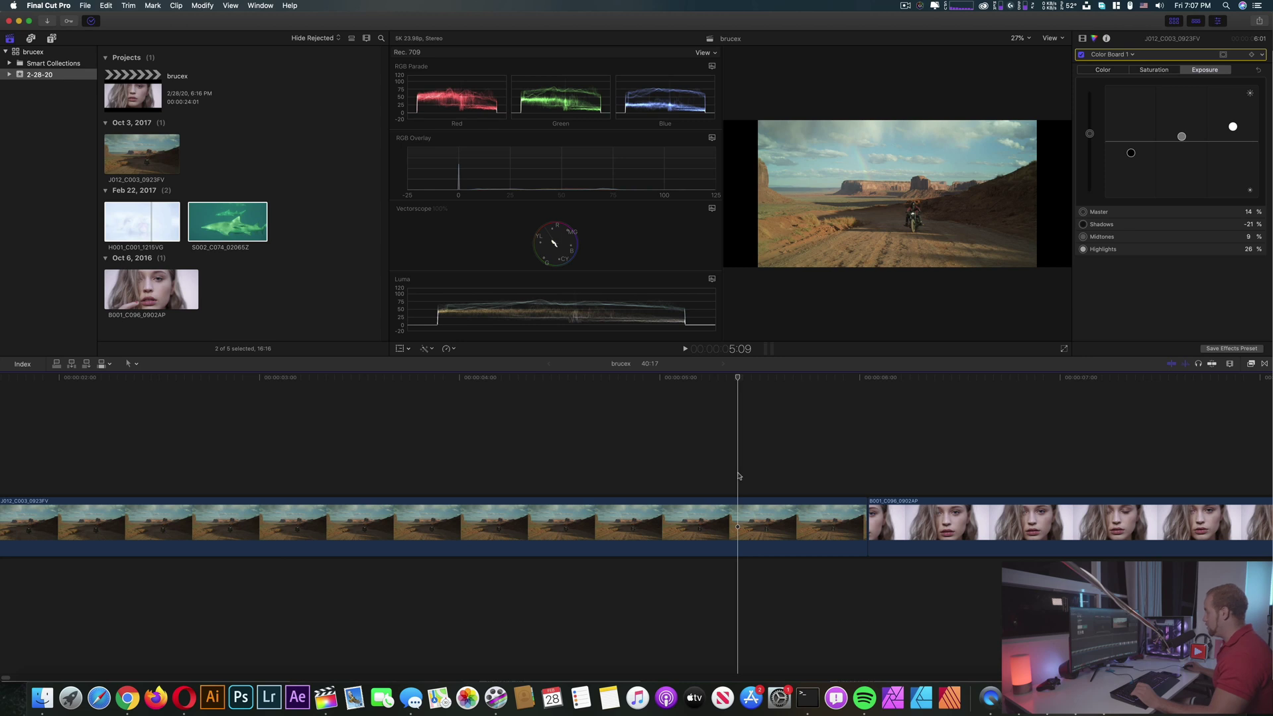
Step: Set the desert clip's Color Board exposure to shadows -27%, midtones 28% and highlights 47%, and move the playhead onto the portrait clip
drag(738, 476, 742, 424)
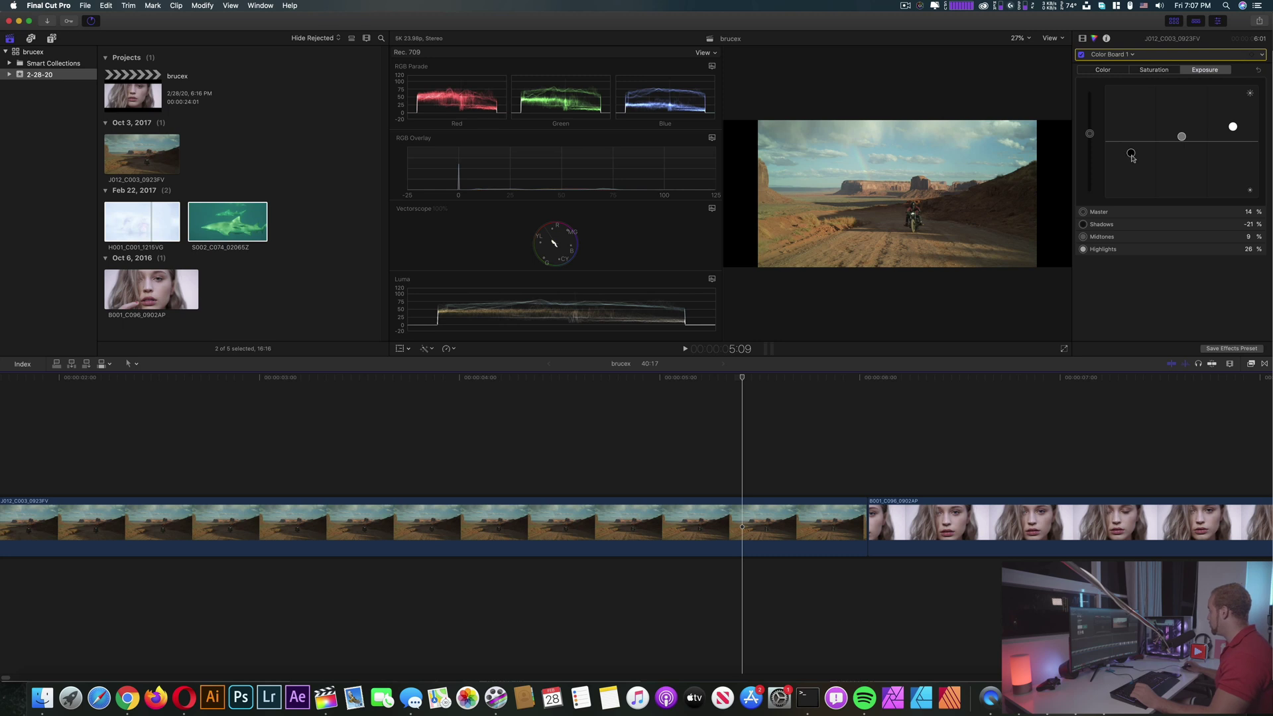
drag(1132, 154, 1238, 114)
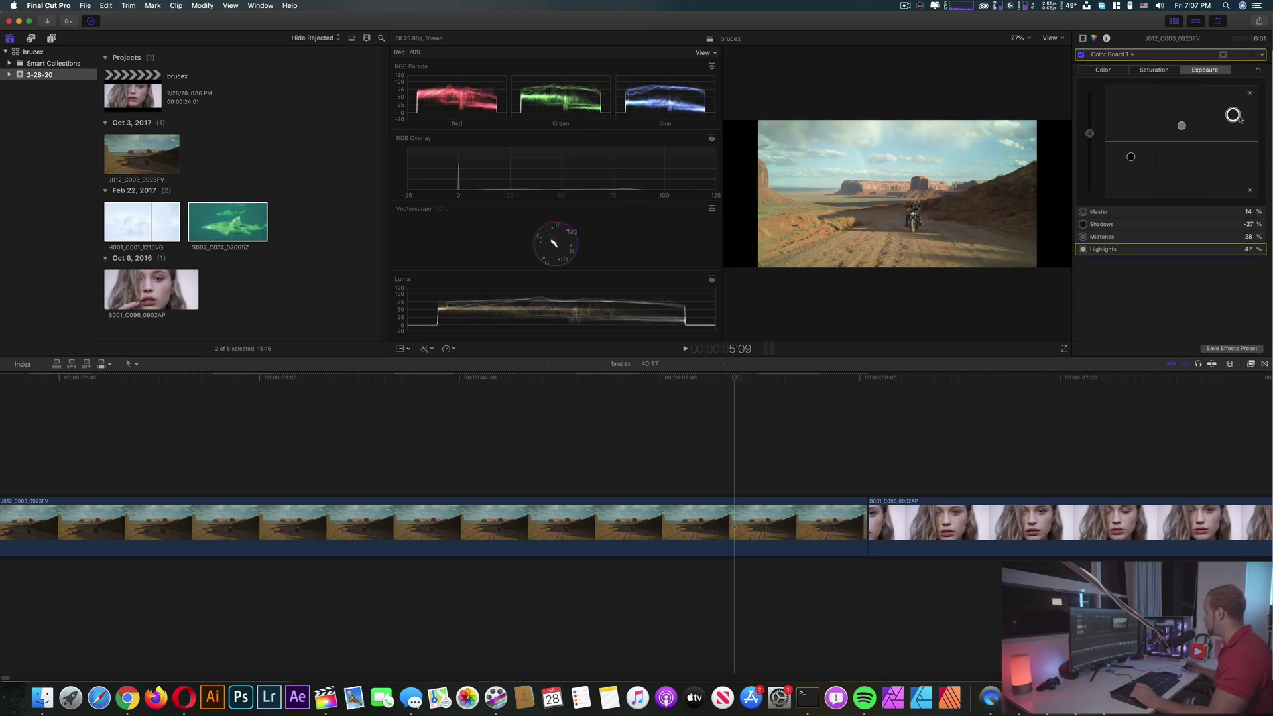
drag(736, 378, 988, 396)
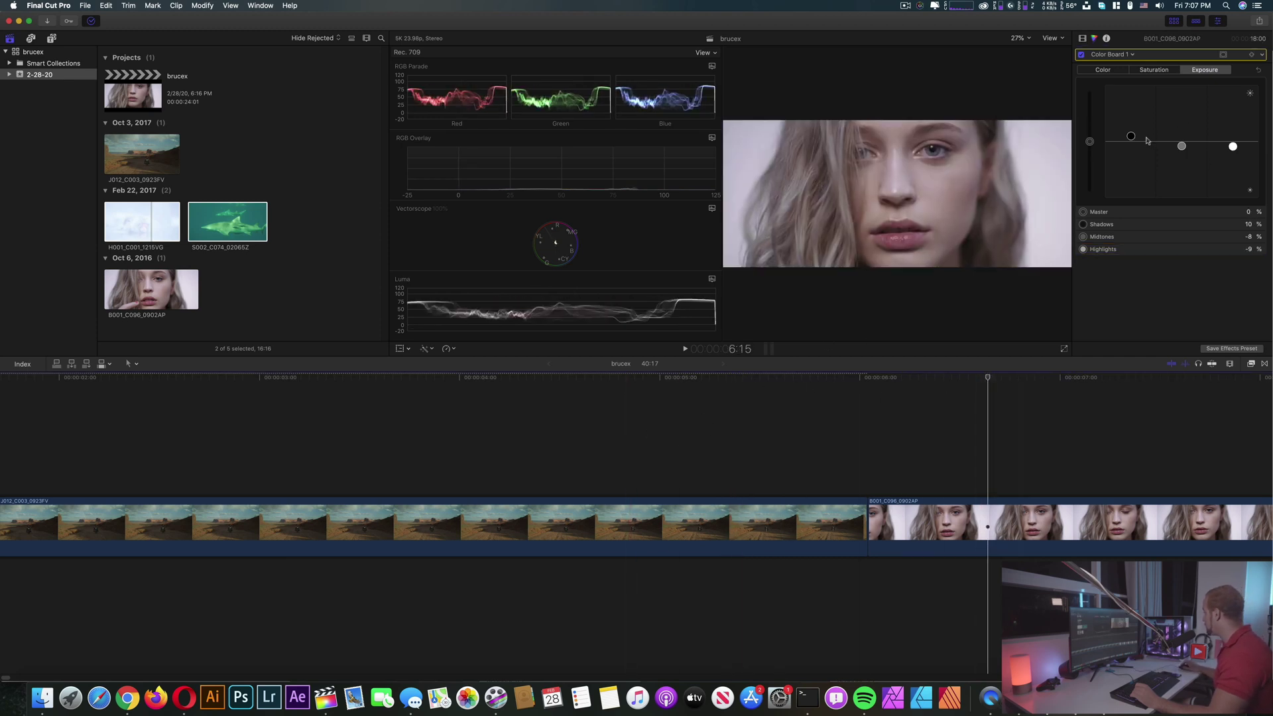
Step: Set the portrait clip's Color Board exposure to master -8%, shadows -21%, midtones 13% and highlights 23%, and play back the graded footage
drag(1131, 142, 1234, 130)
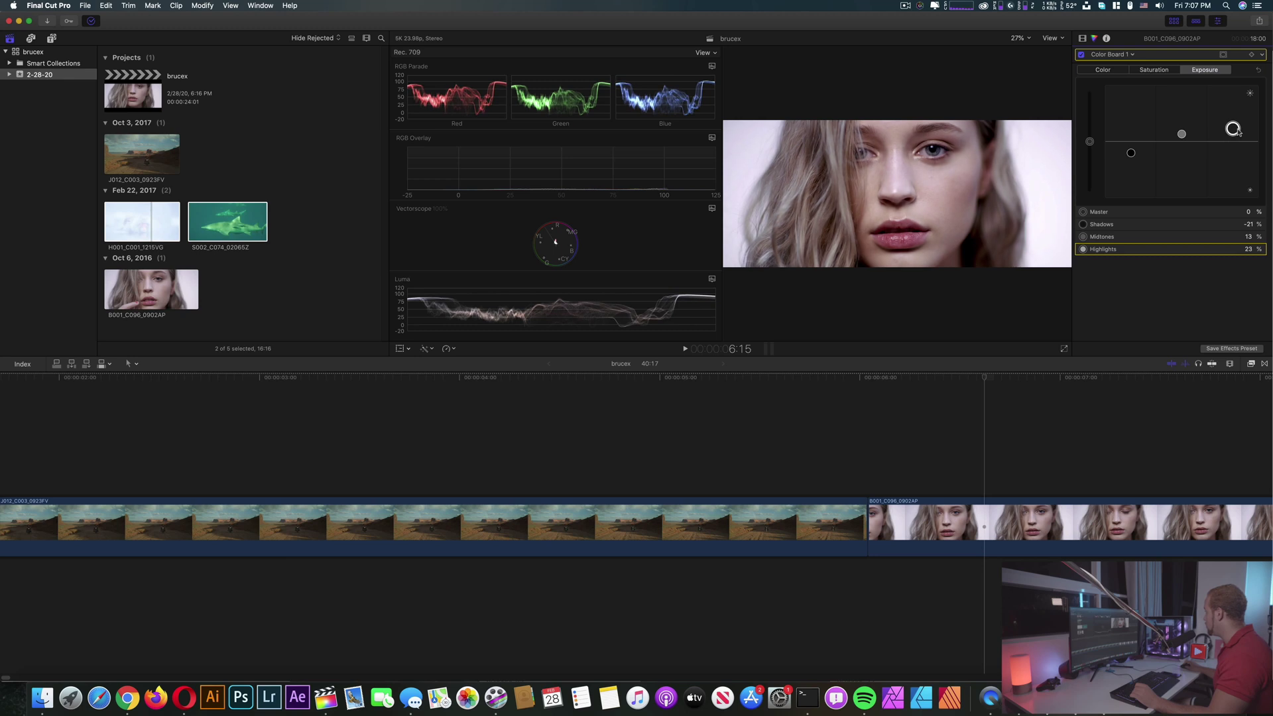
drag(1089, 143, 1091, 145)
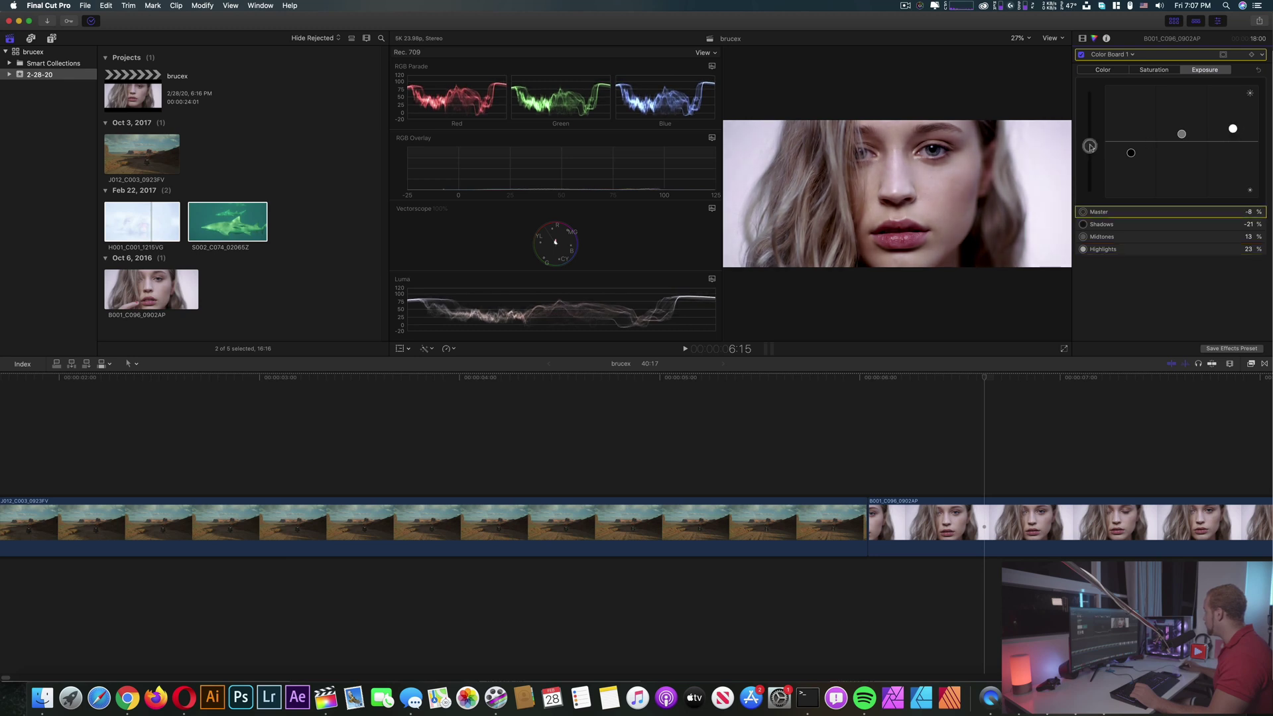
click(1147, 378)
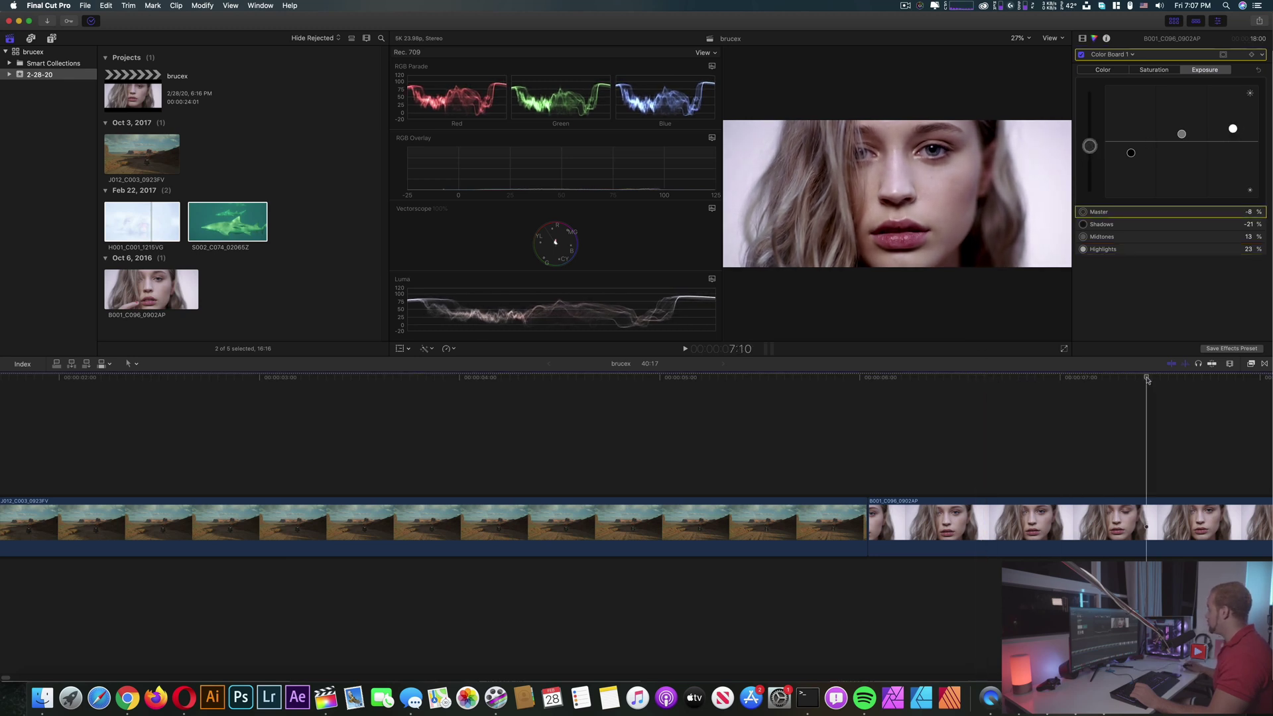
key(space)
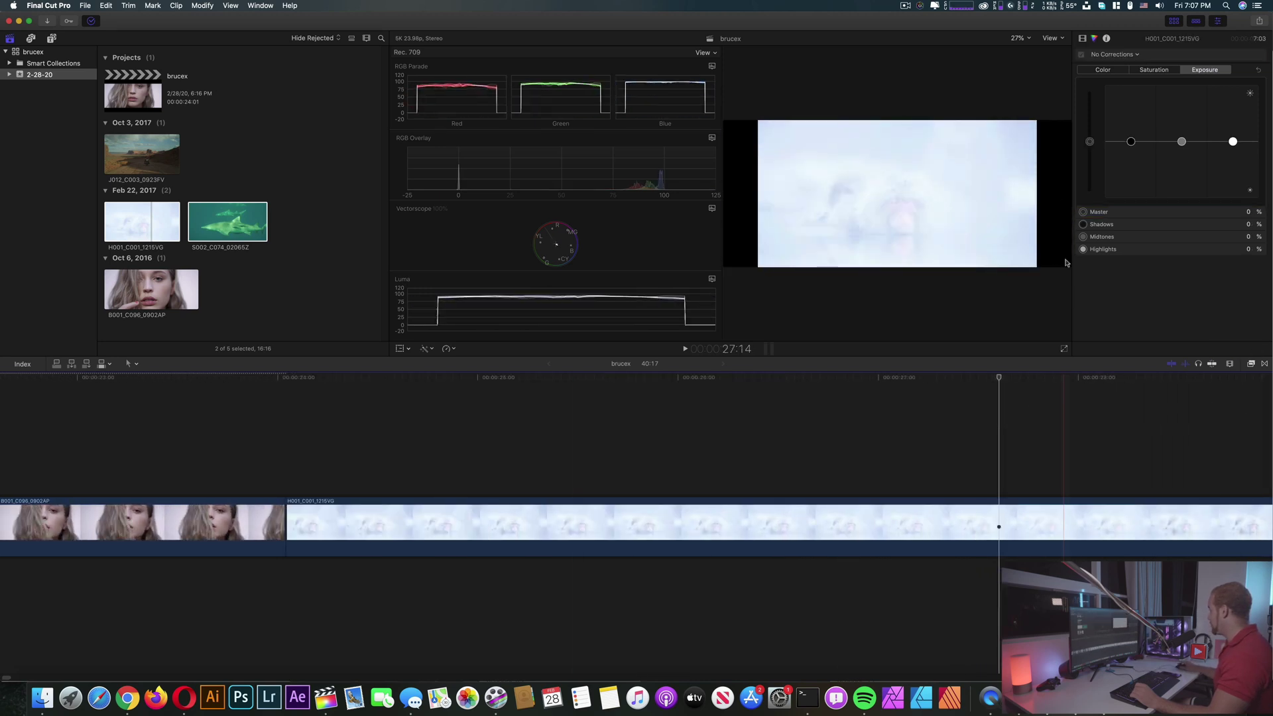
Step: Set the snow monkey clip's Color Board exposure to master -15%, shadows -98%, midtones -85% and highlights -20%
drag(1090, 142, 1091, 151)
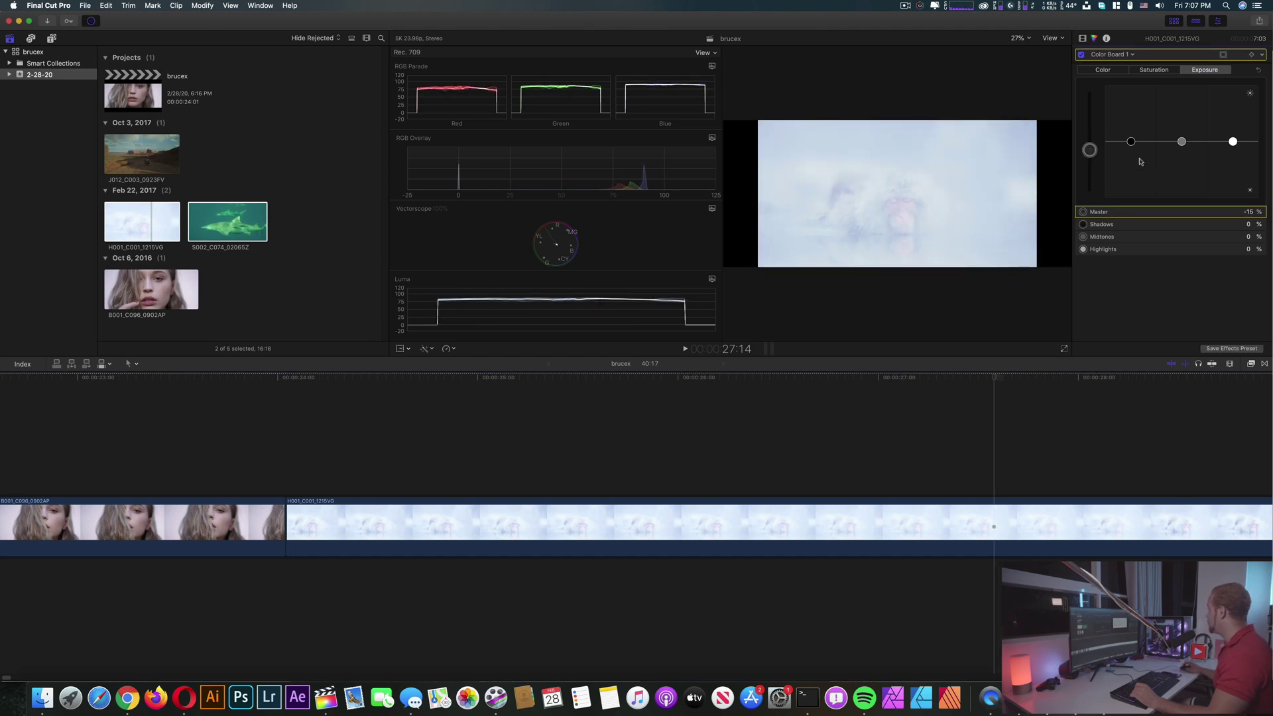
drag(1235, 147, 1181, 190)
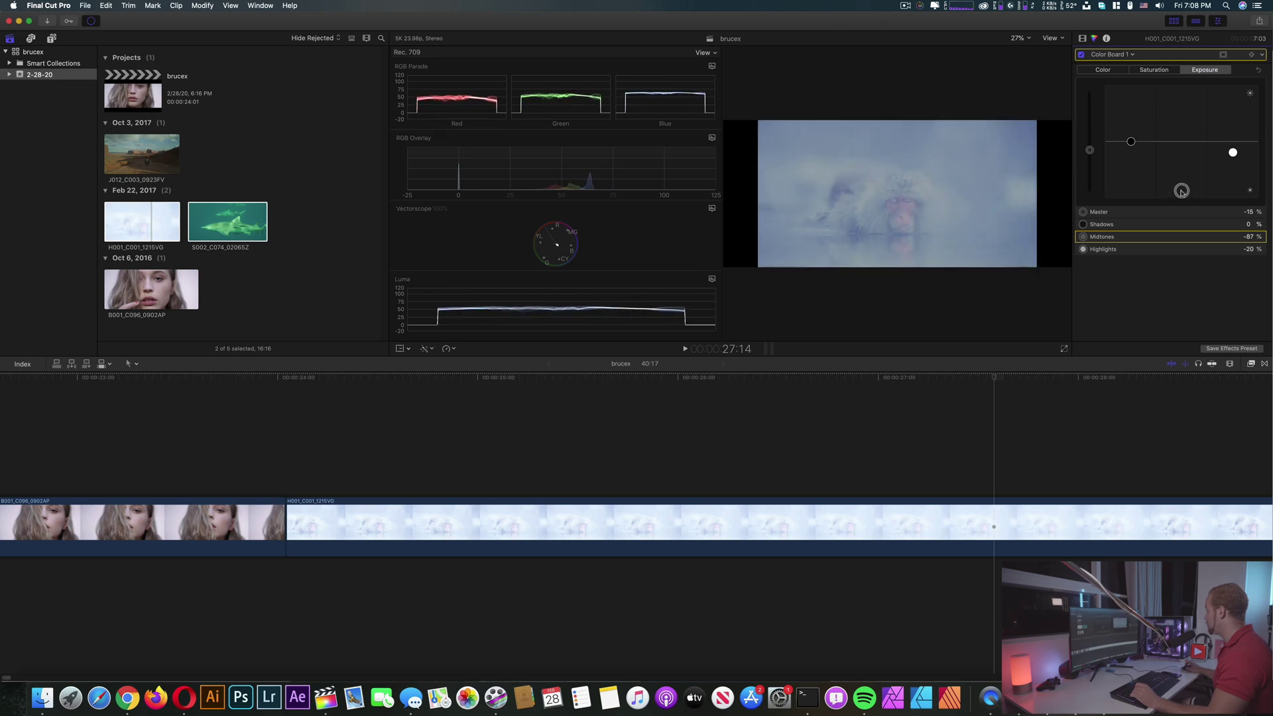
drag(1132, 142, 1135, 199)
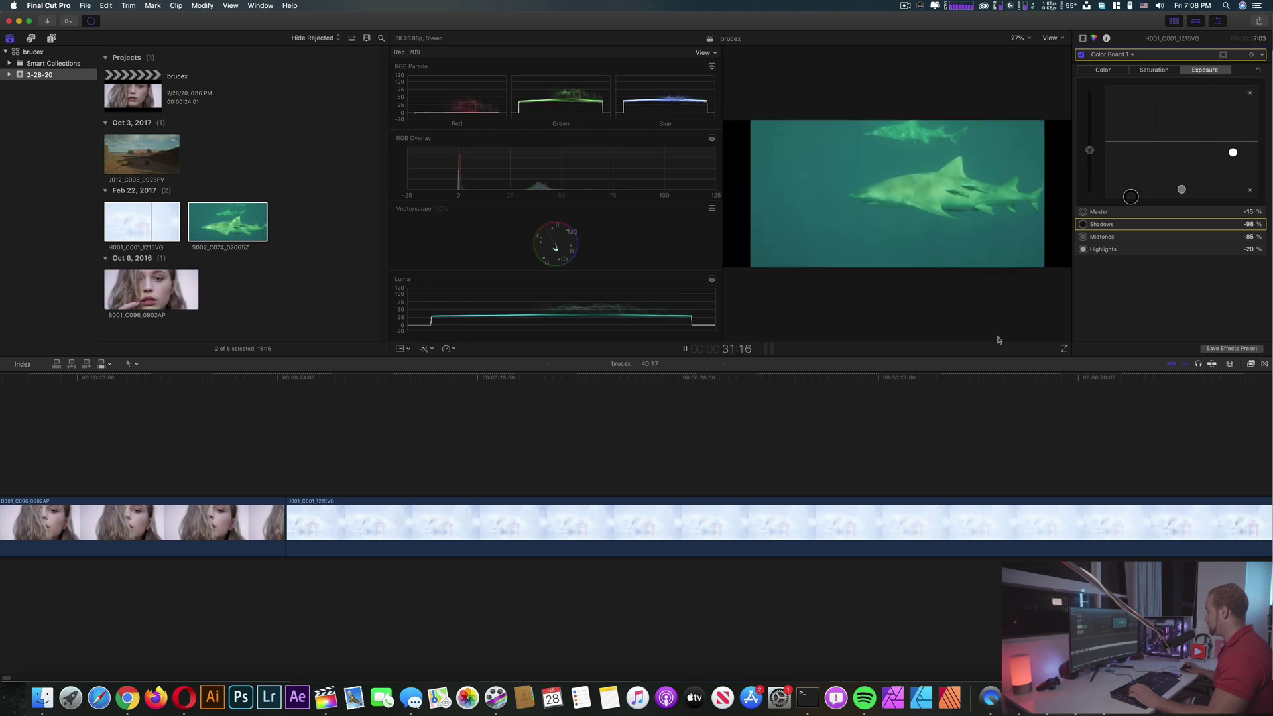
Step: Stop playback on the shark clip and set its Color Board exposure to shadows -17%, midtones -35% and highlights 56%
key(space)
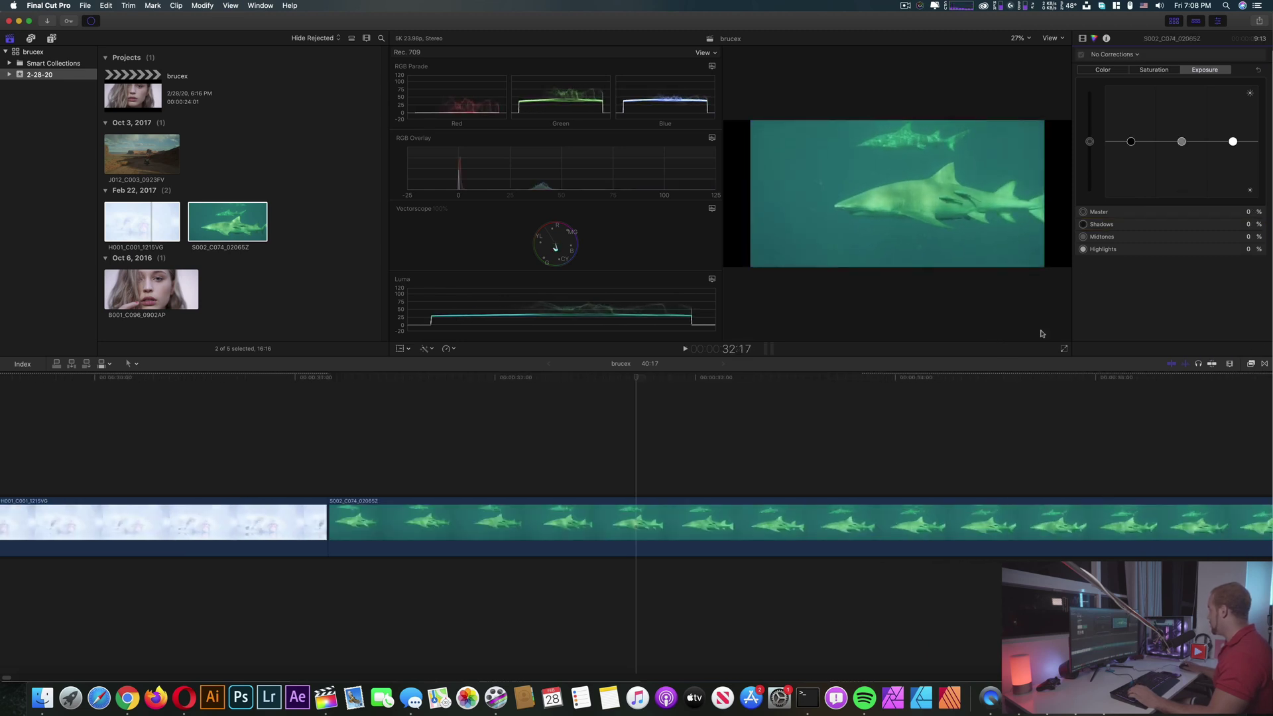
drag(1131, 142, 1131, 151)
drag(1231, 142, 1179, 163)
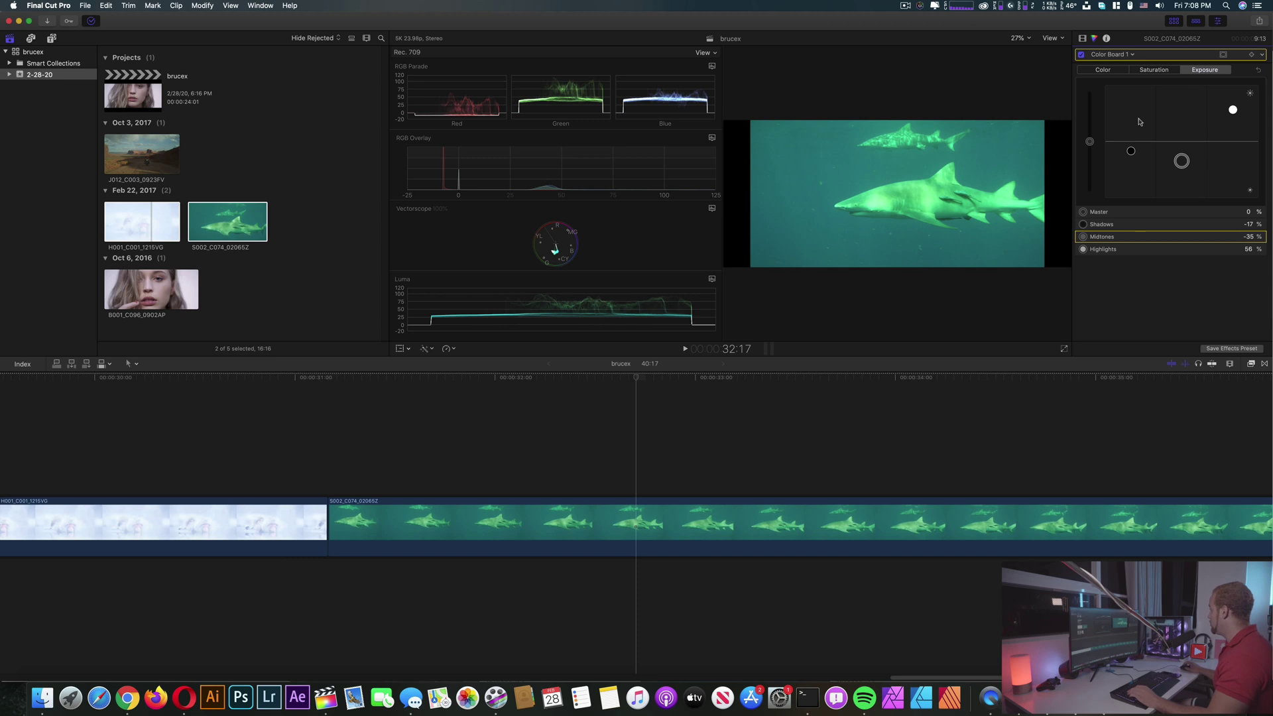
Step: Set up a Master File export of the brucex project with the H.264 video codec
click(1260, 22)
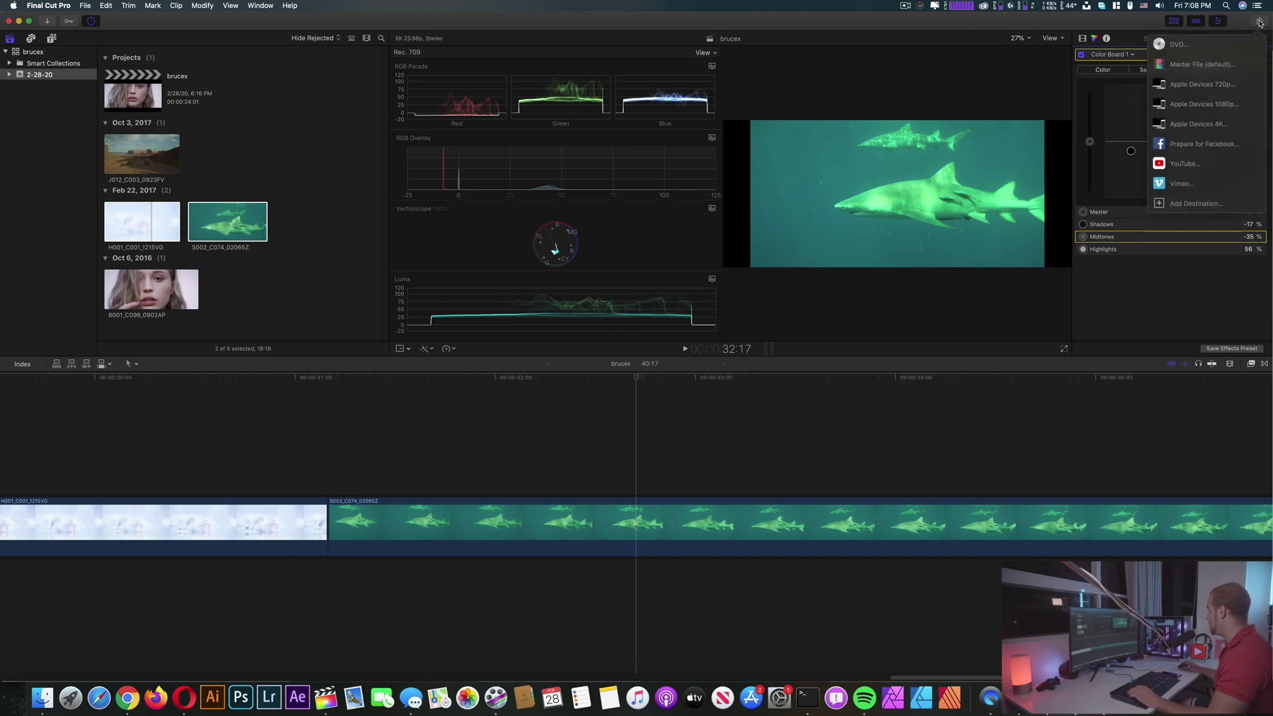
click(1212, 66)
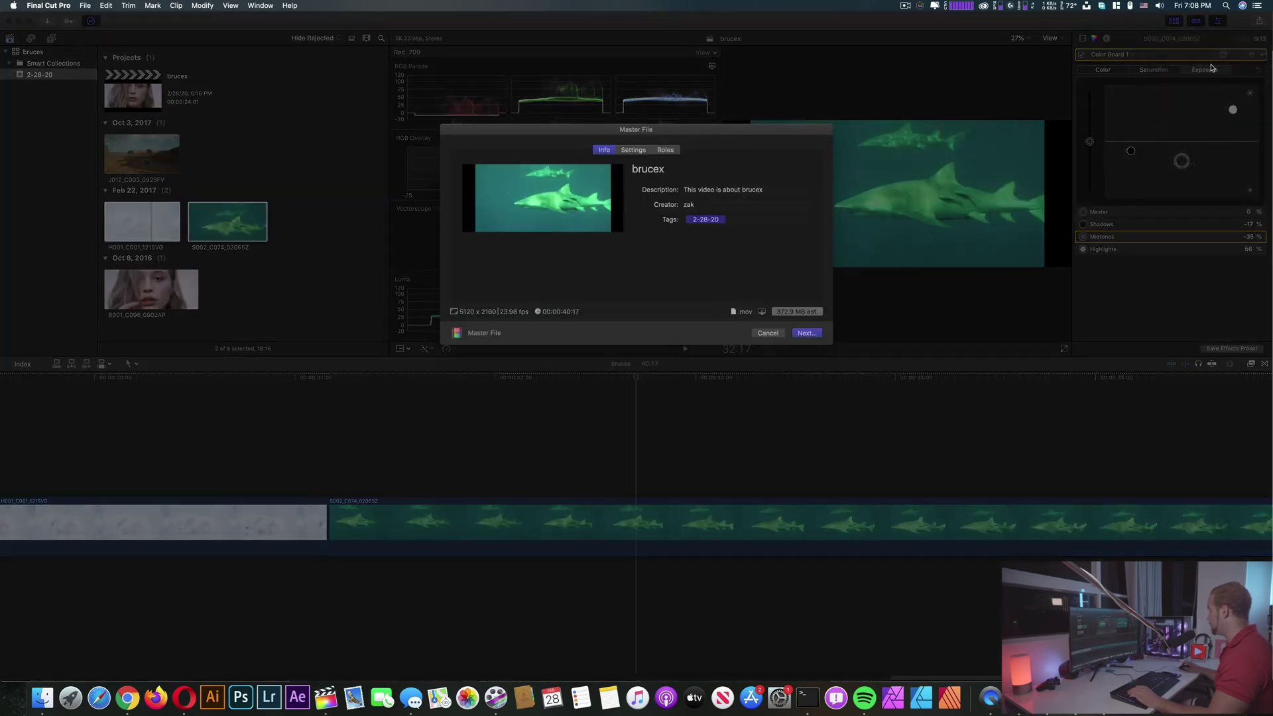
click(638, 152)
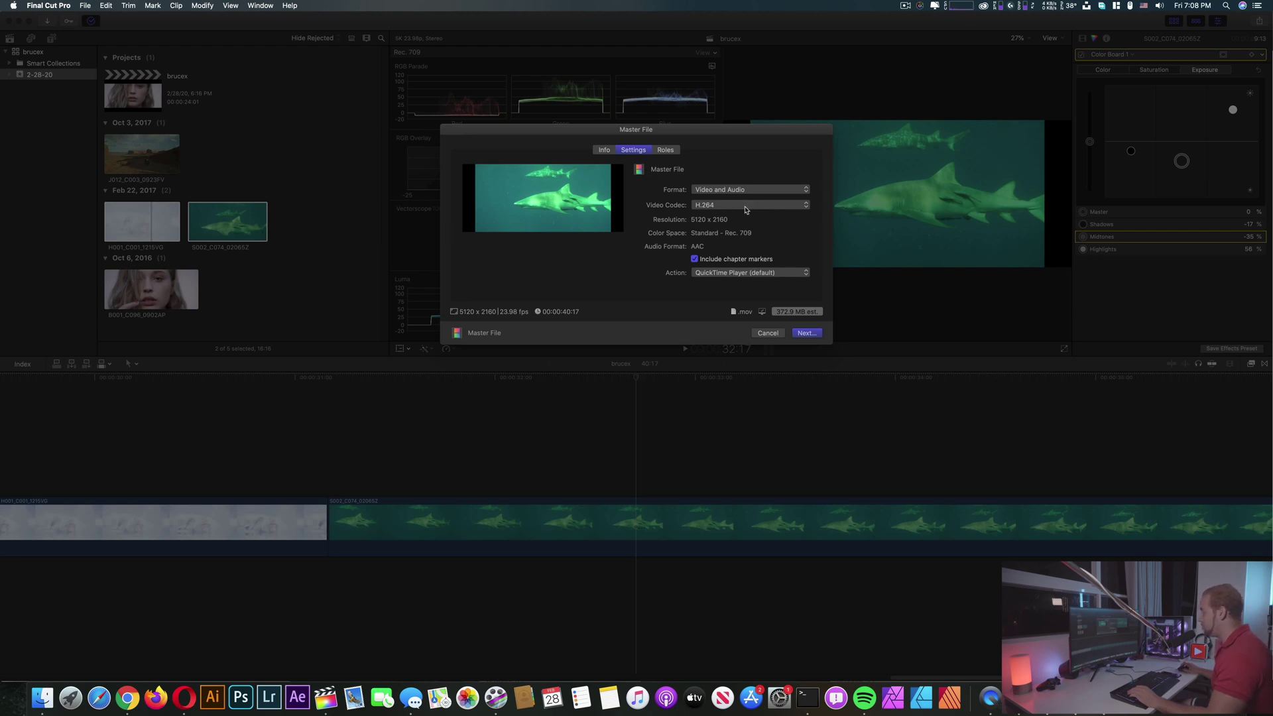
click(748, 208)
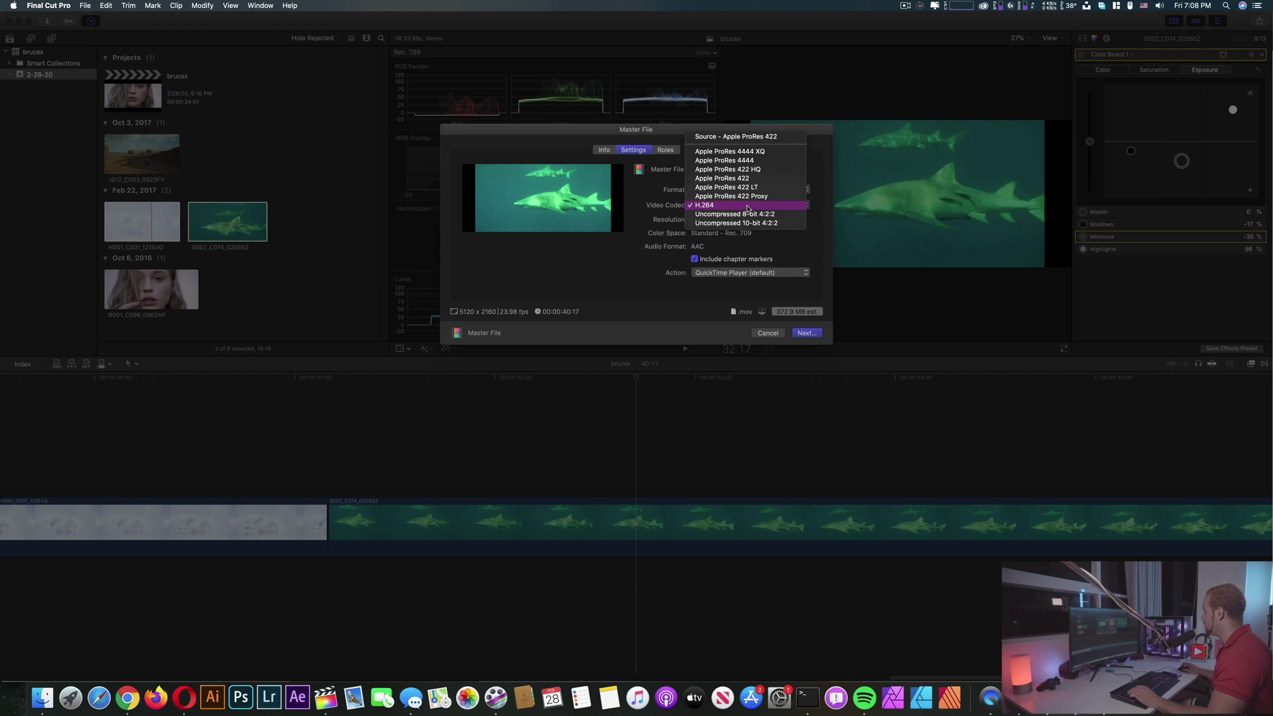
click(748, 207)
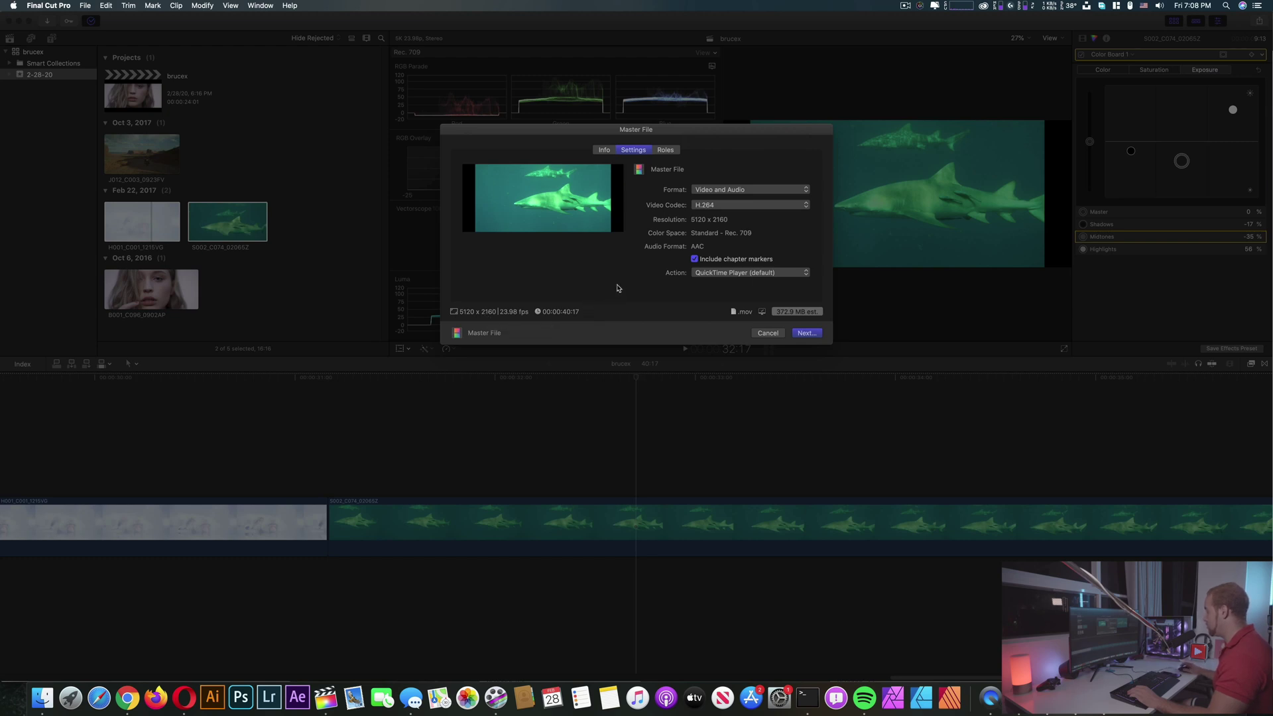
Step: Save the export as "test for red 8k" in the Documents folder and open the background task progress
click(815, 337)
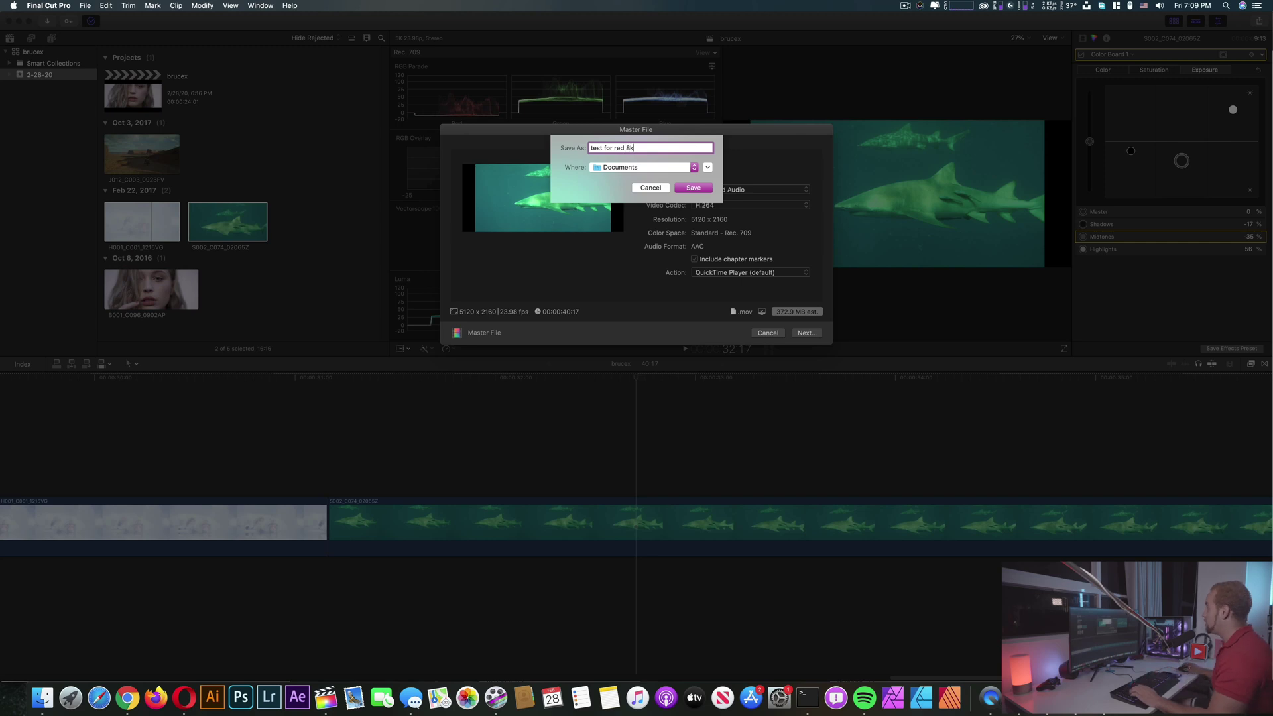
click(693, 189)
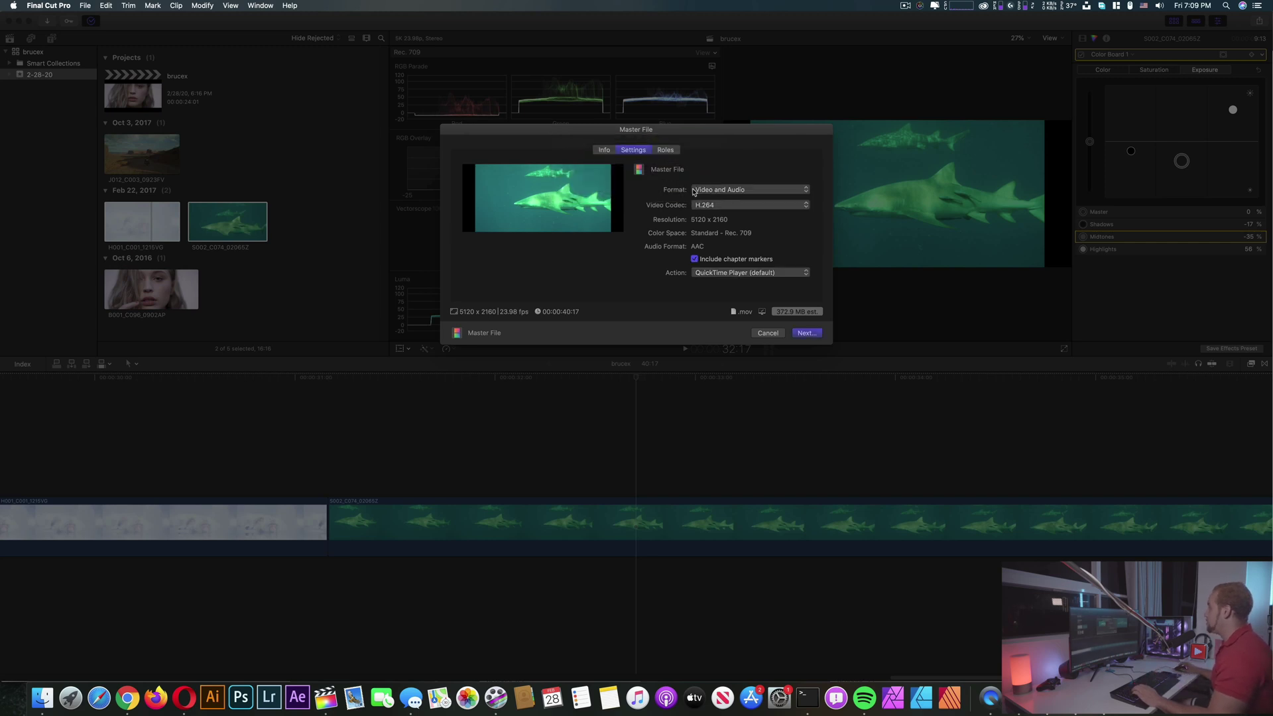
click(93, 22)
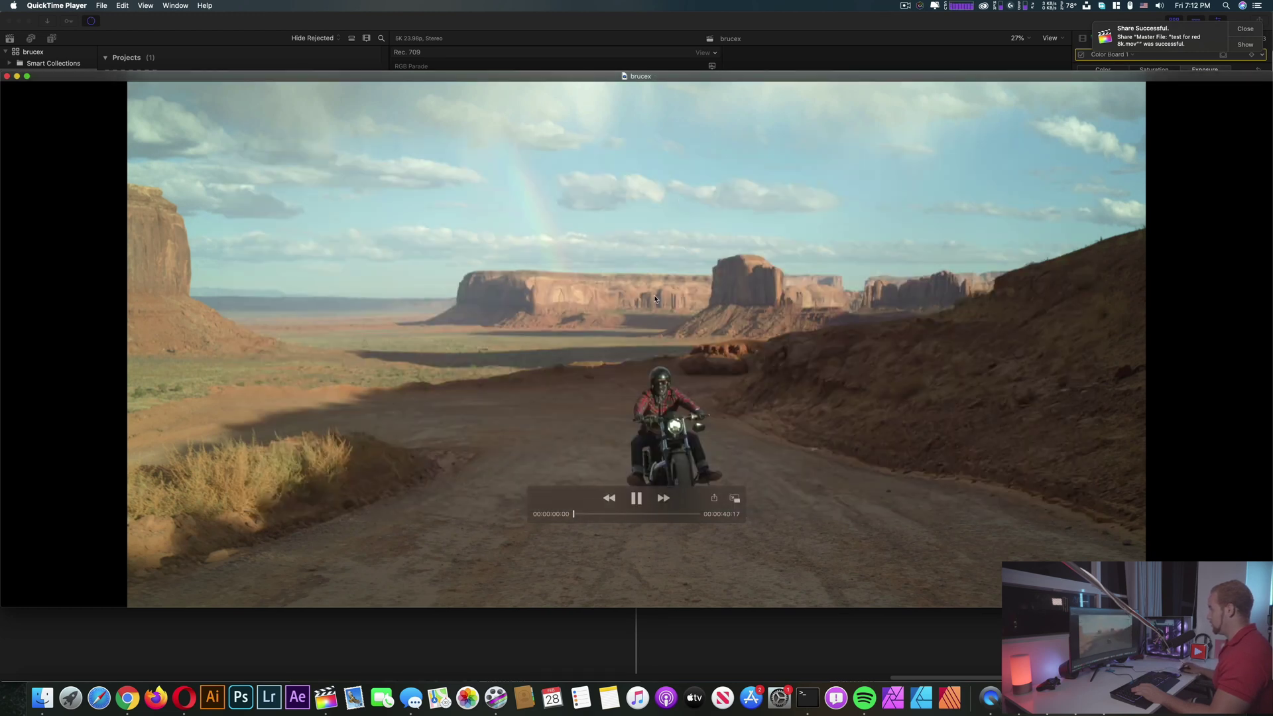
Step: Play the exported brucex movie in QuickTime Player, scrub ahead through its clips and close it
key(space)
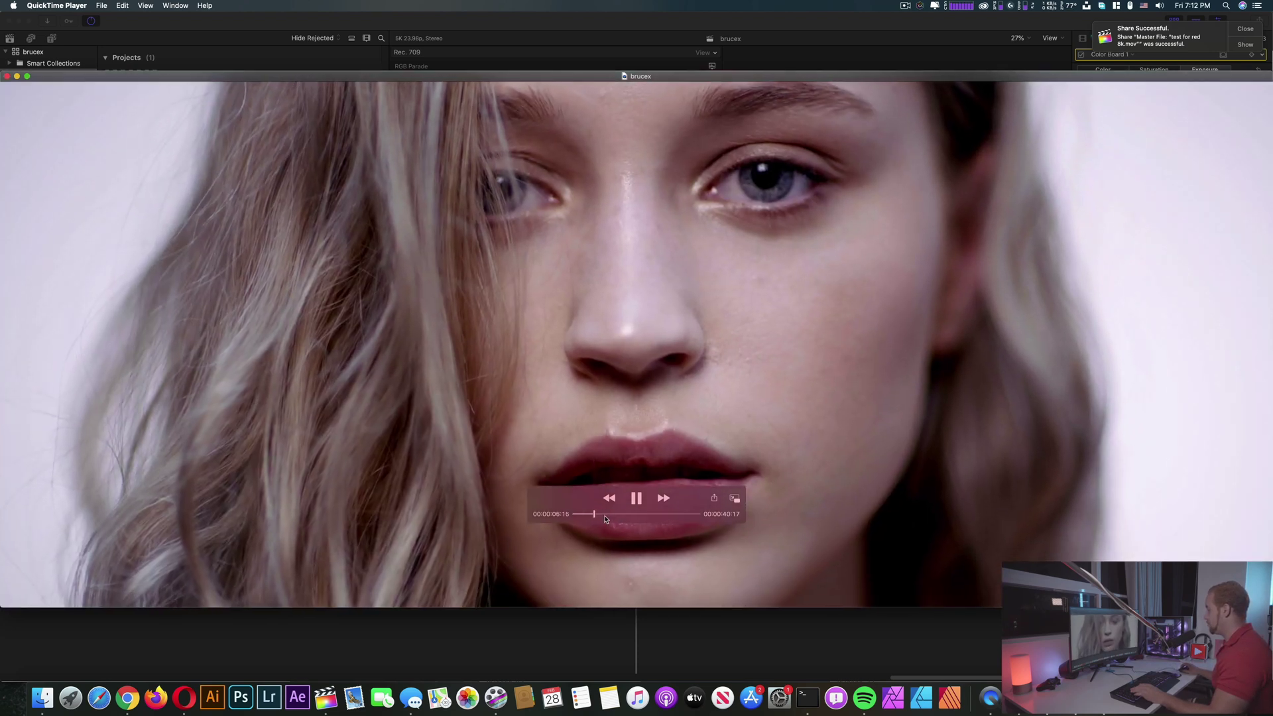
drag(605, 519, 666, 517)
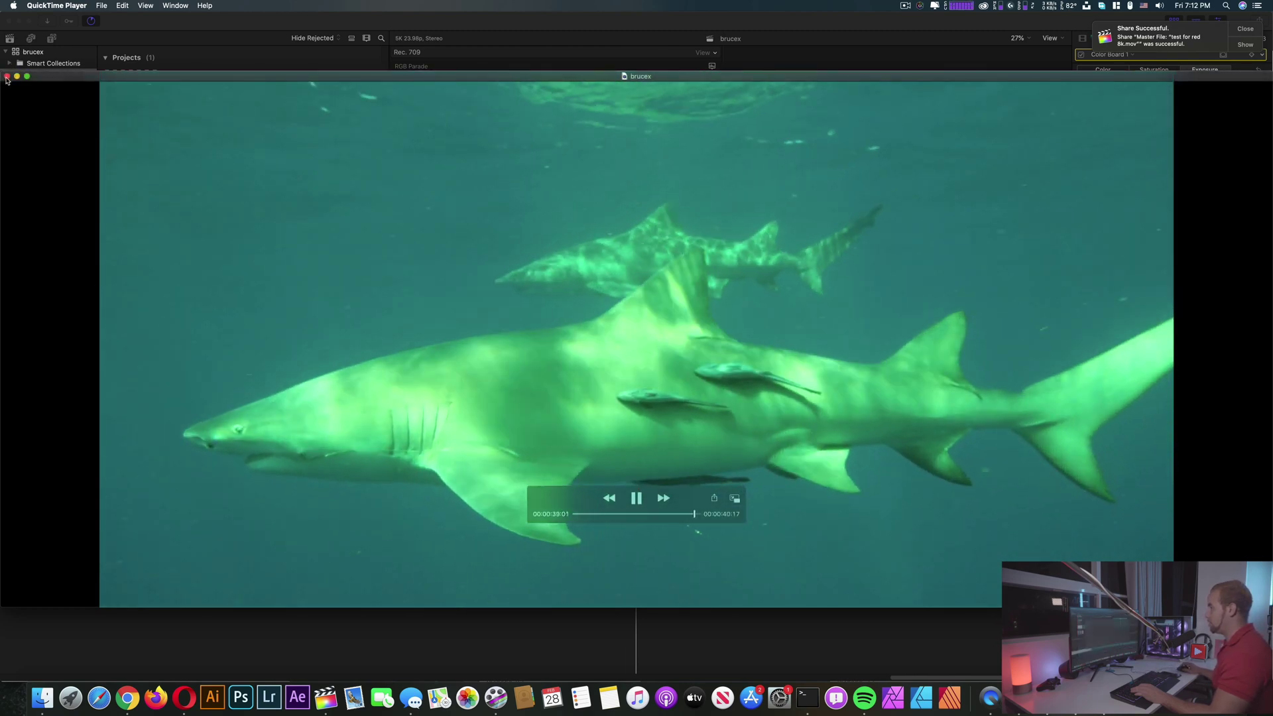
key(super+w)
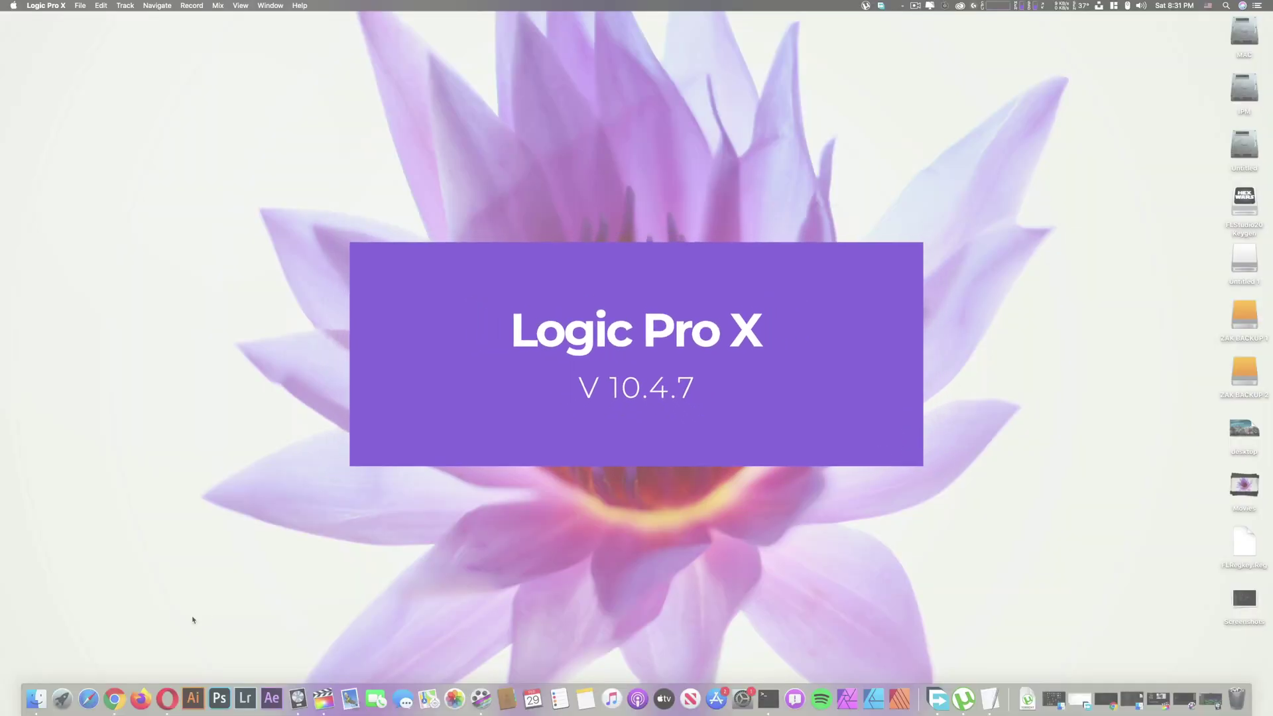
Step: Search the installed applications for "log" and switch to Logic Pro X
click(62, 699)
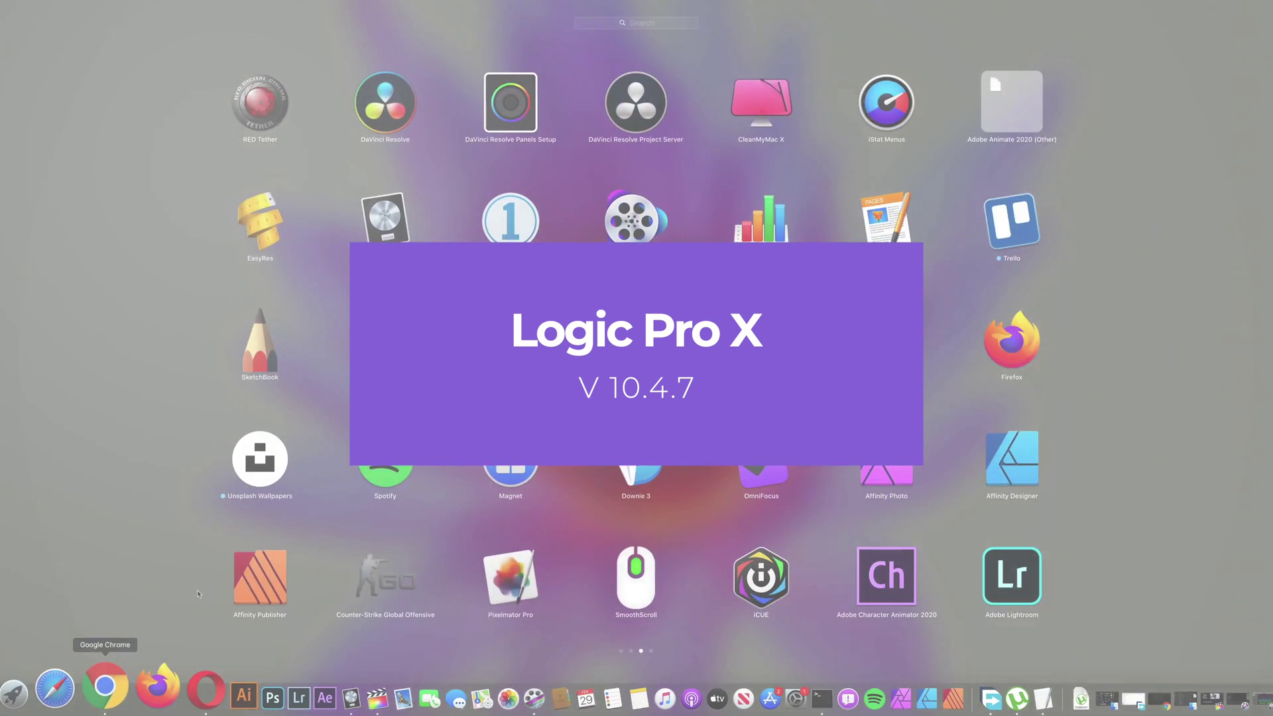
text(log)
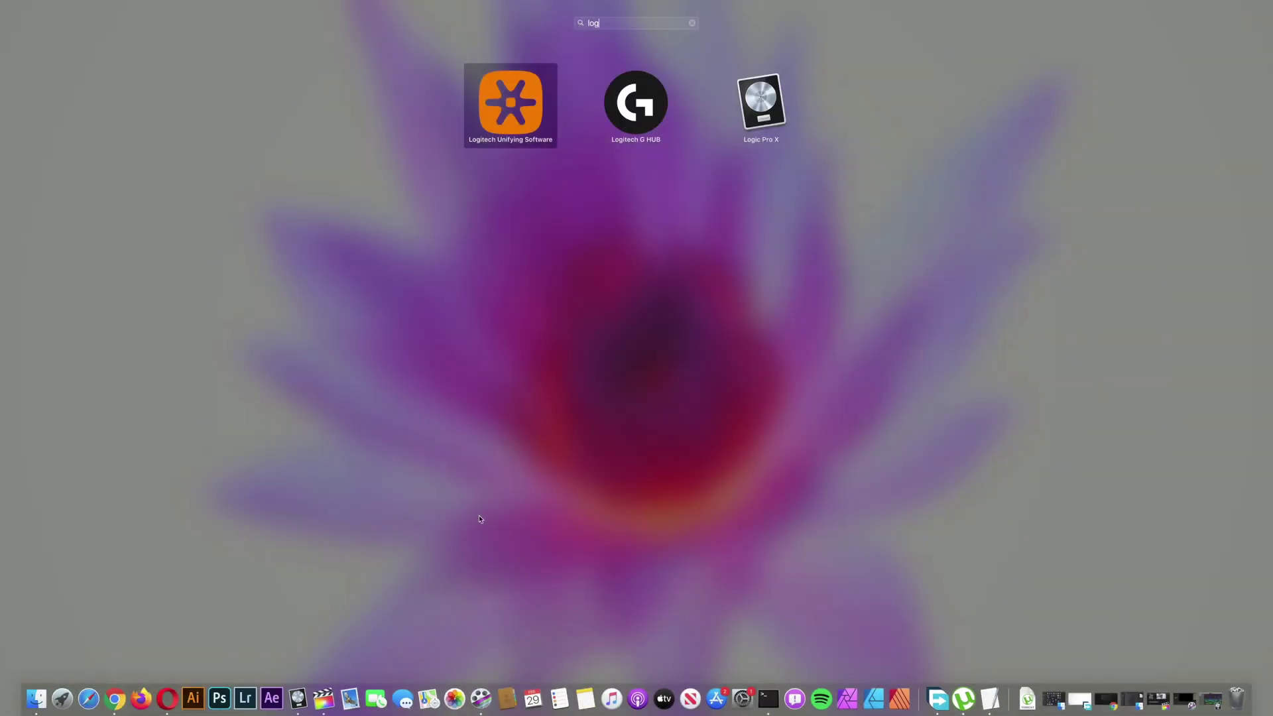
click(779, 99)
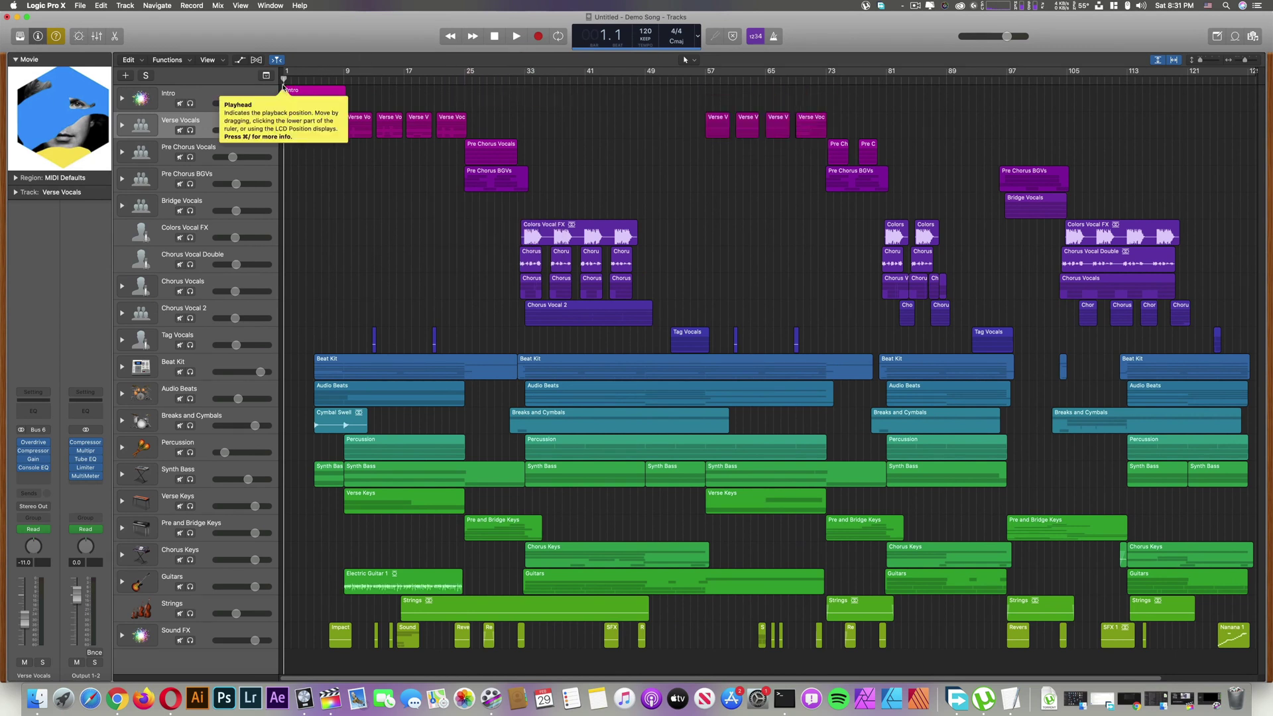
Step: Start playing the demo song and check the Logic Pro X version information while it plays
click(517, 35)
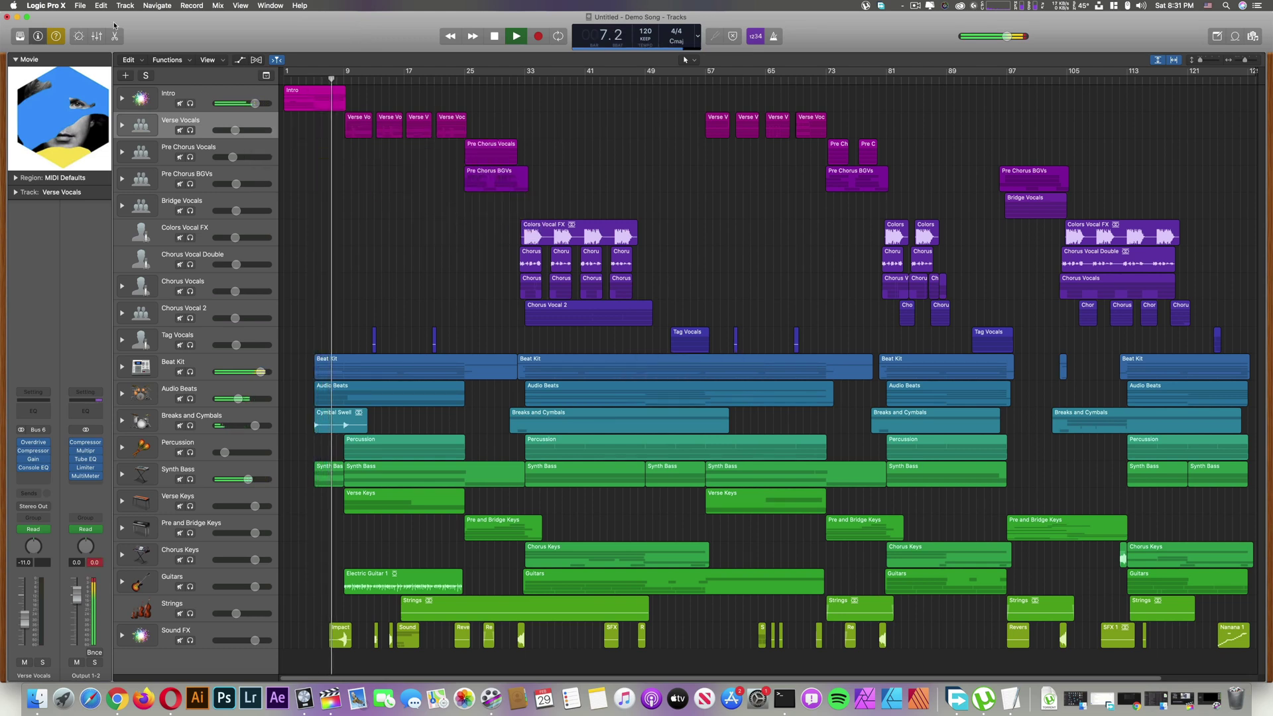
click(48, 6)
click(59, 17)
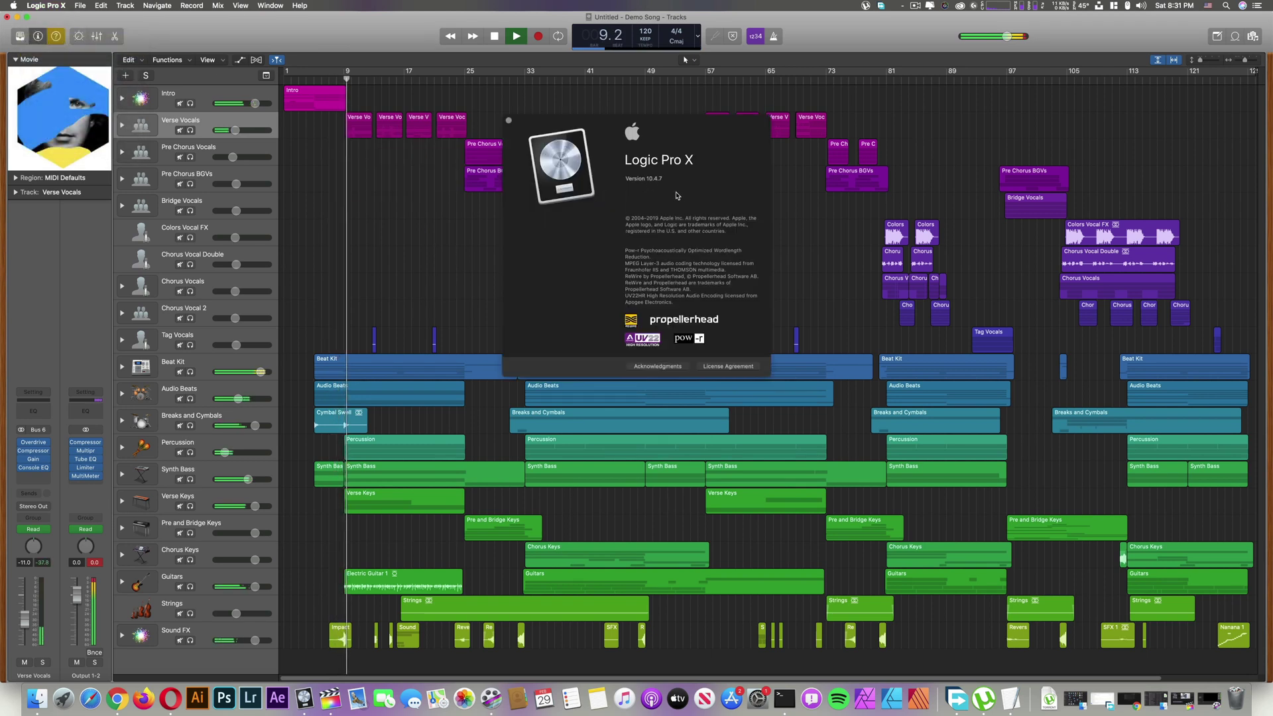
key(super+w)
Step: Look through the General, Audio, Recording, Control Surfaces, My Info and Advanced preferences during playback, then close them
click(48, 5)
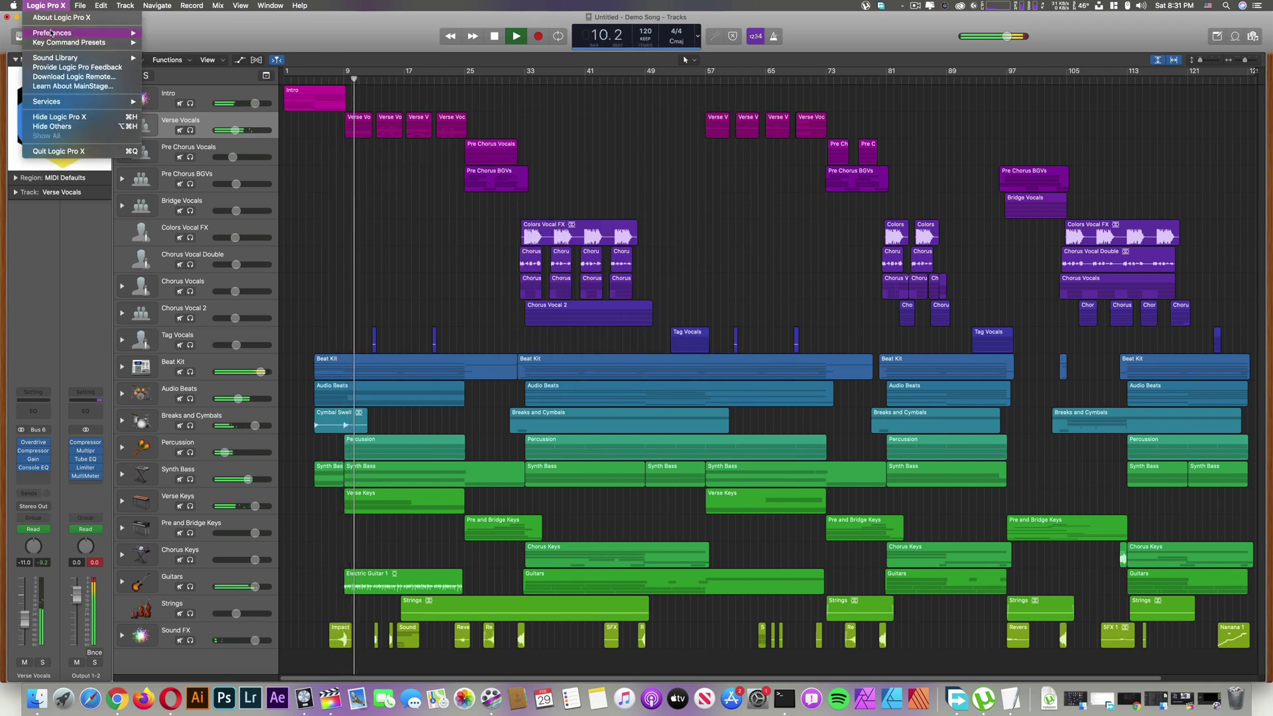
mouse_move(51, 33)
click(167, 32)
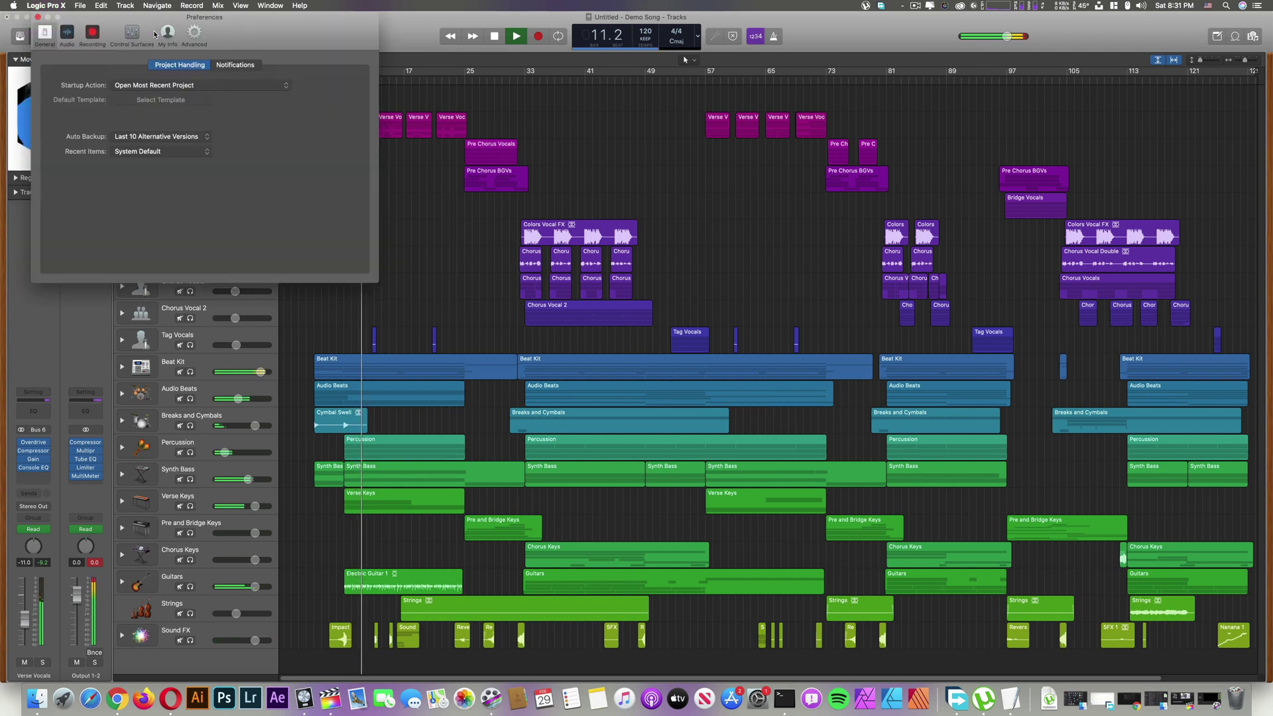
click(67, 33)
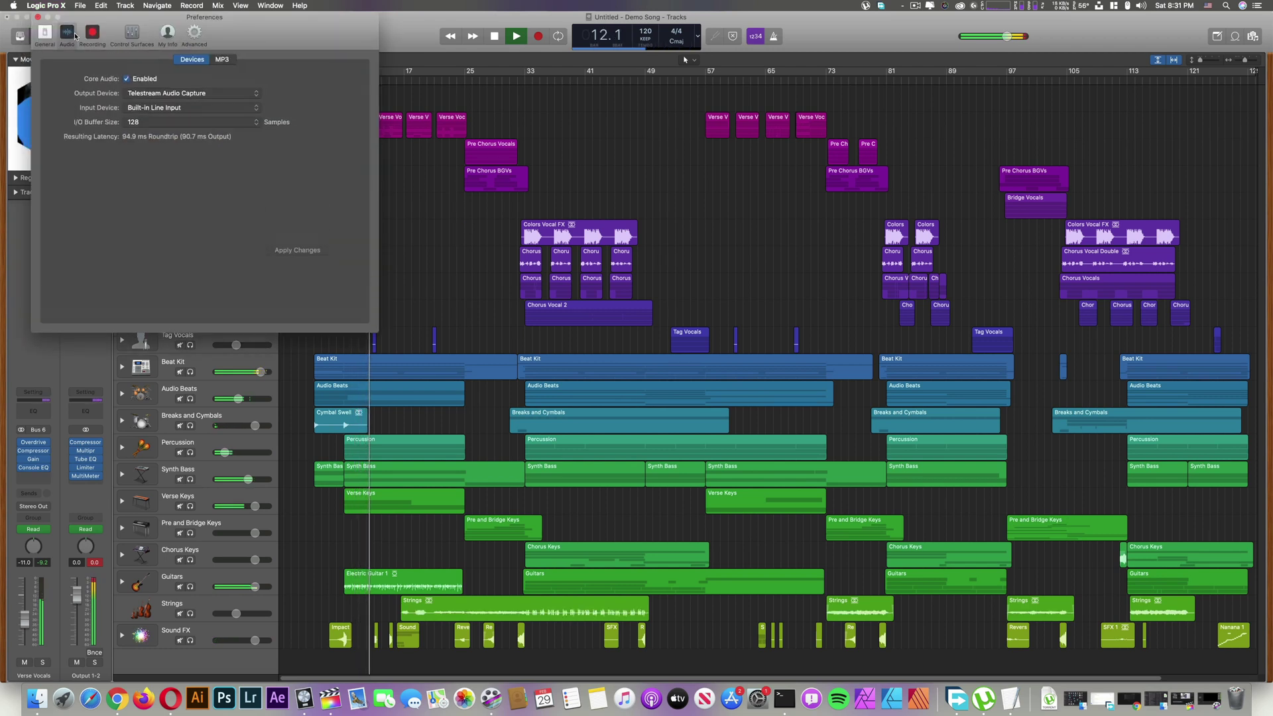
click(97, 37)
click(132, 37)
click(161, 38)
click(194, 33)
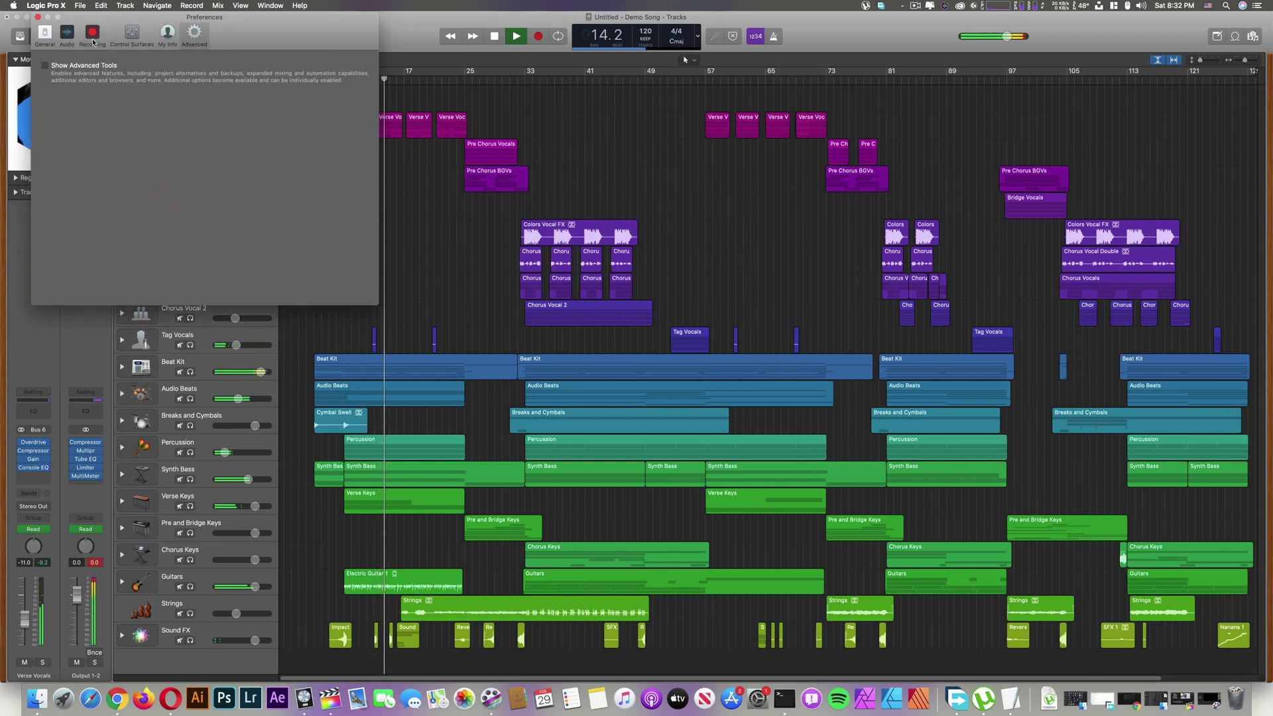
click(38, 18)
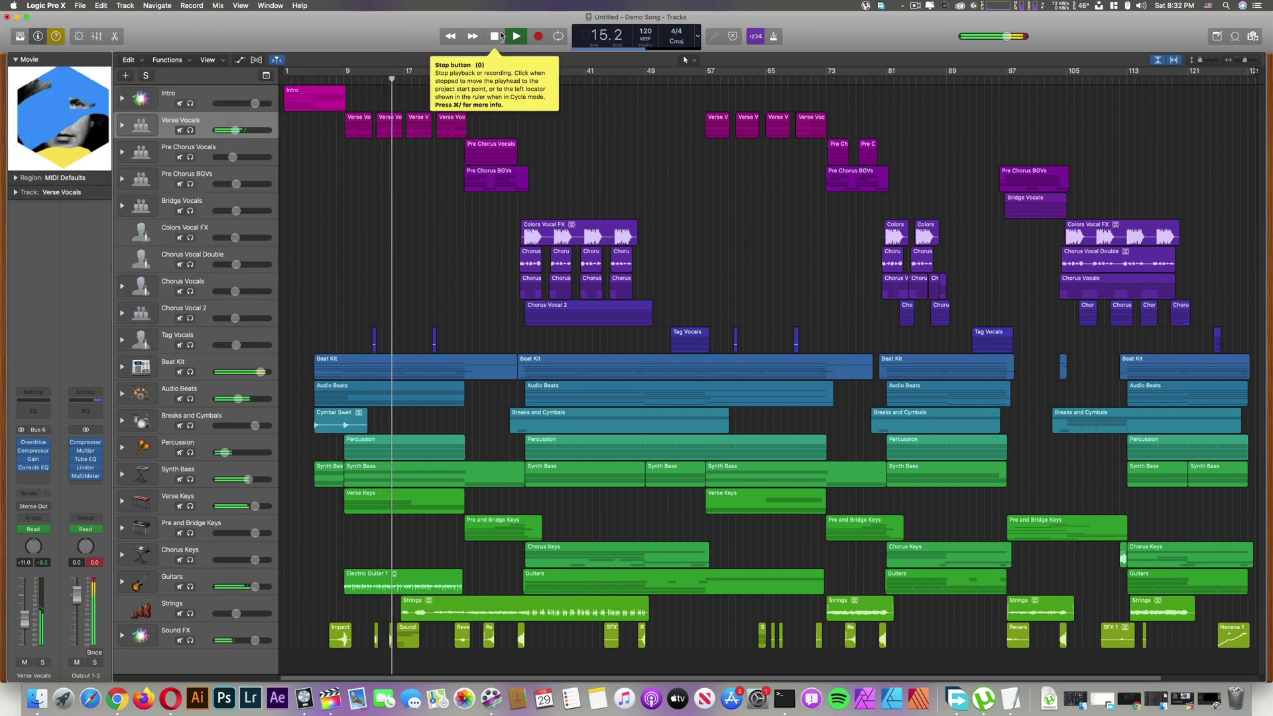
Step: Pause the demo song and set the Verse Vocals track volume to -9.8 dB
key(space)
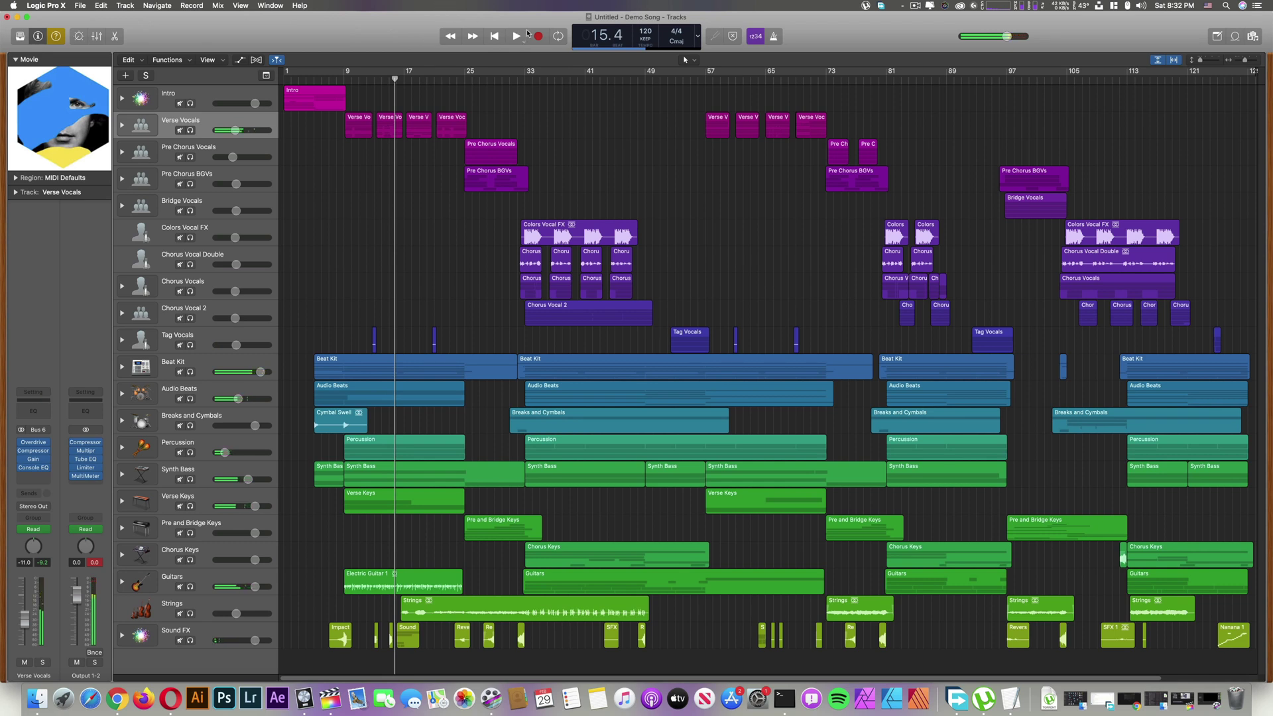
drag(235, 130, 236, 130)
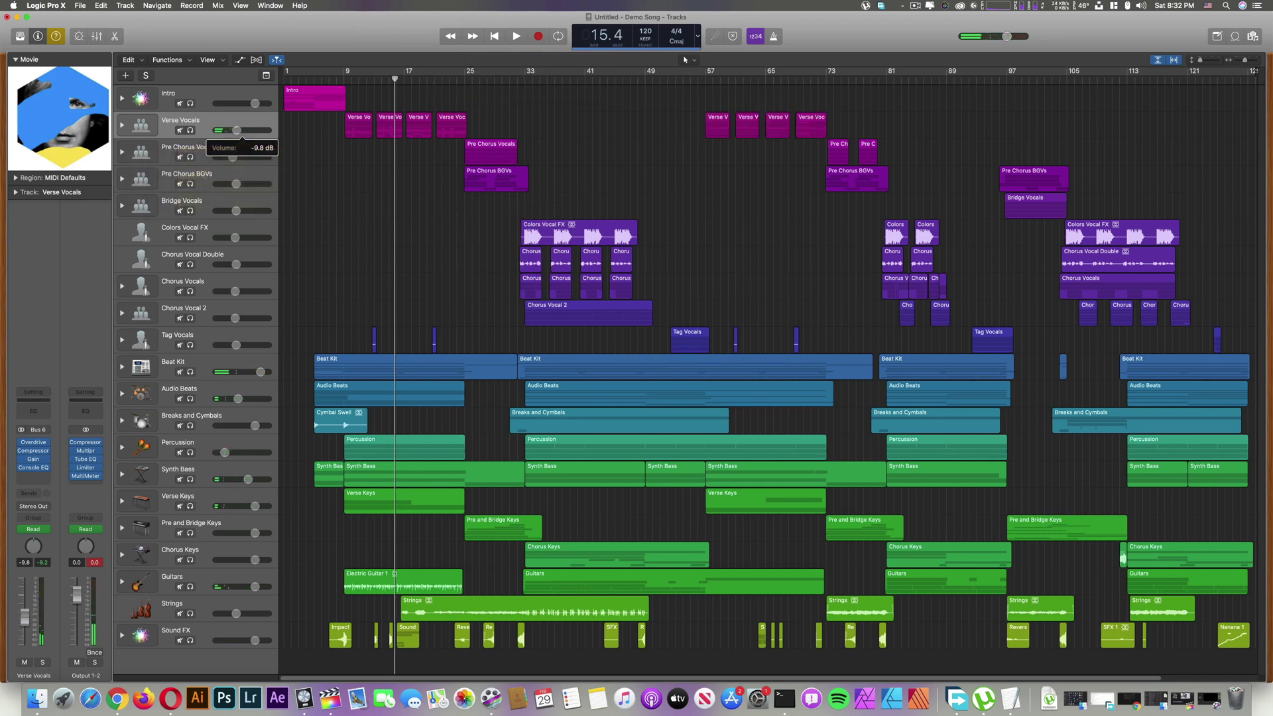
Step: Resume the demo song and scrub the playhead ahead to the first chorus and on to about bar 66
key(space)
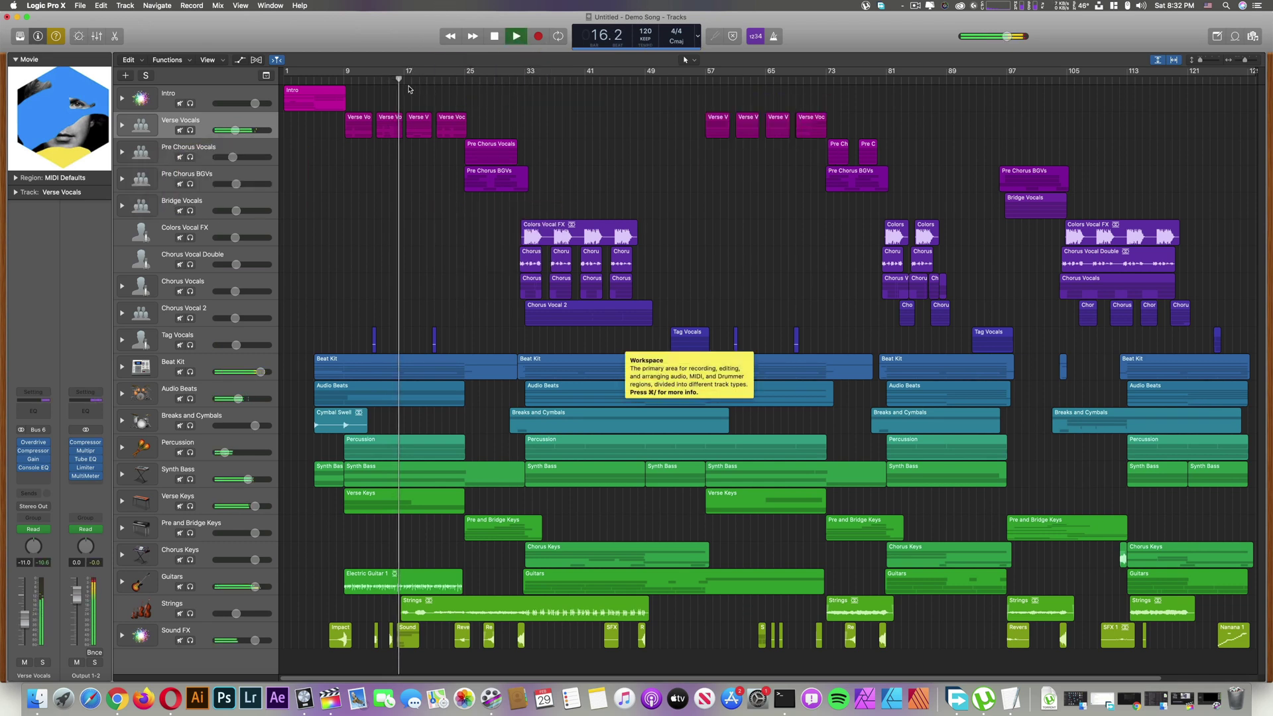
drag(425, 81, 518, 89)
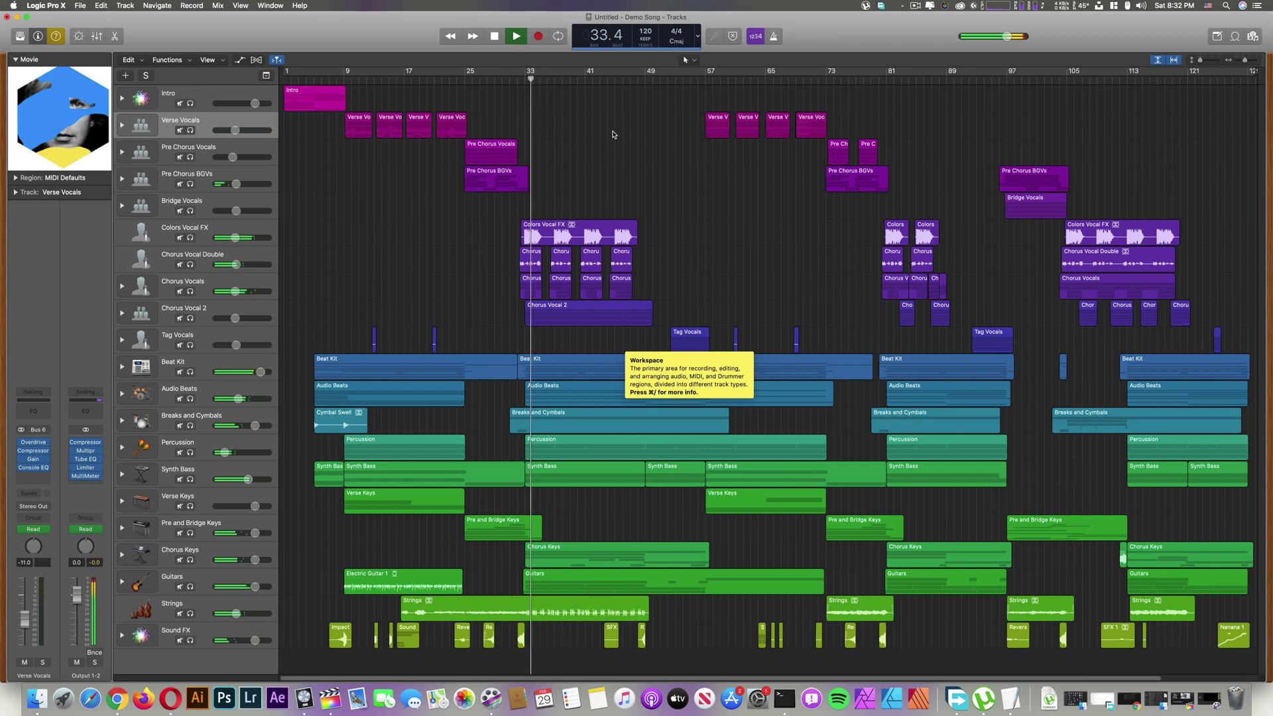
drag(549, 83, 781, 83)
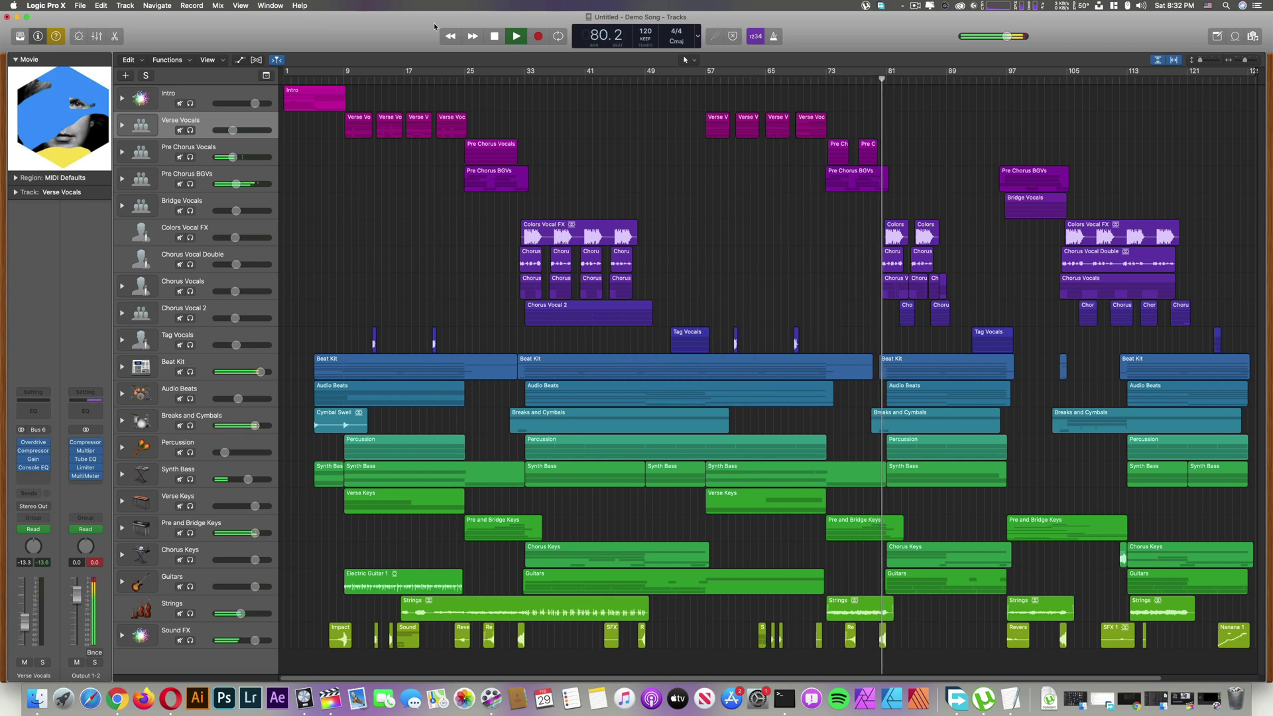
Step: Show the mixer during playback and raise the Verse Vocals fader to -11.0 dB and the Audio Beats fader to -4.5 dB
click(97, 36)
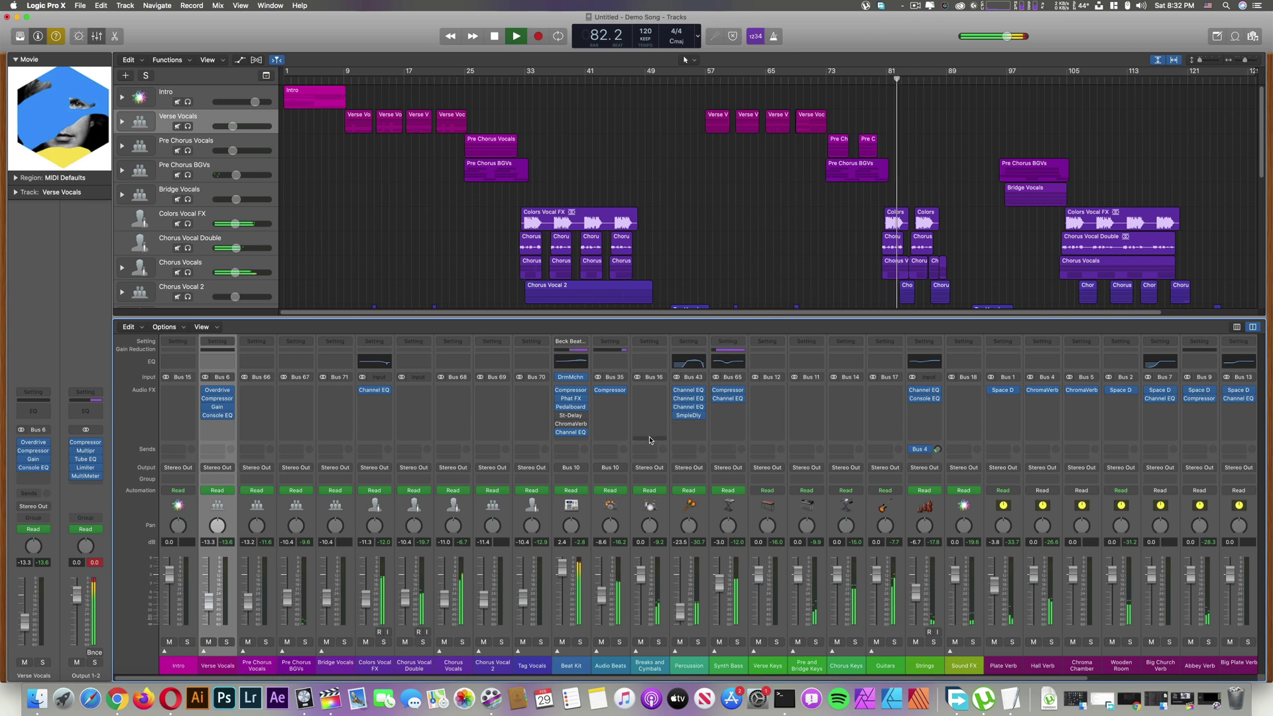
drag(601, 594, 601, 587)
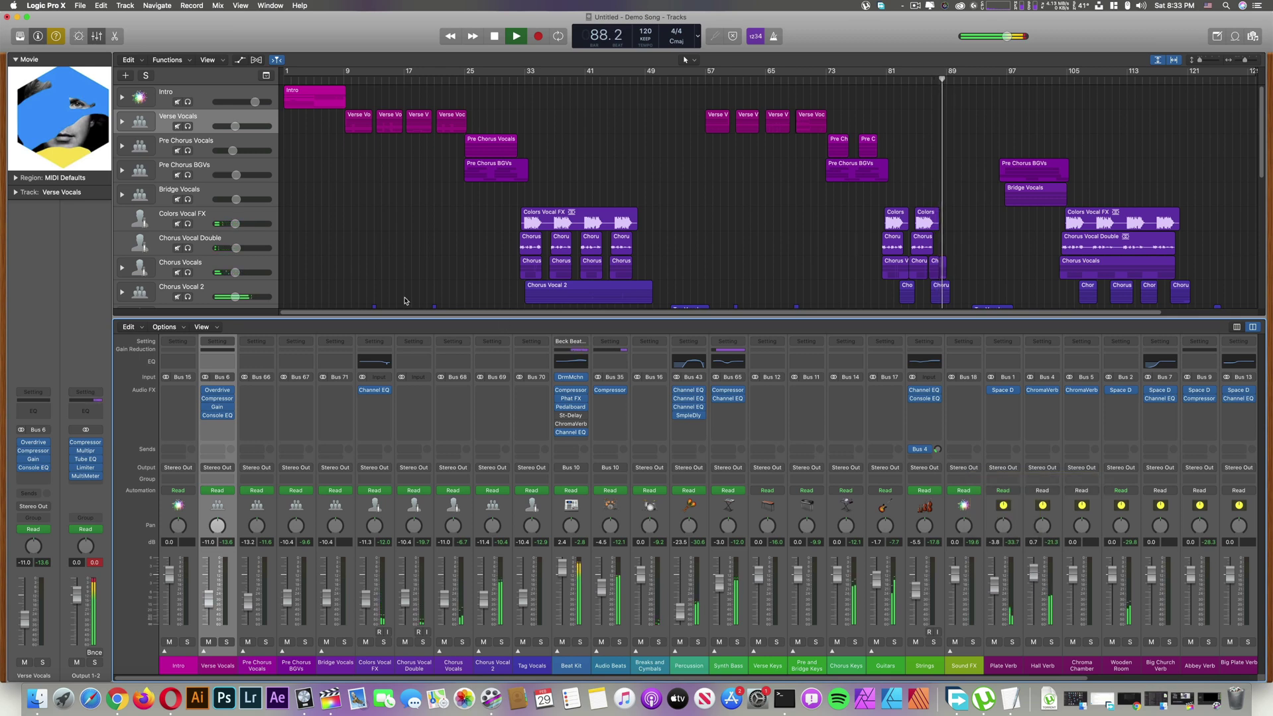
Step: Show the Verse Vocals smart controls in place of the mixer and set the compressor attack to 32.0 ms
click(78, 37)
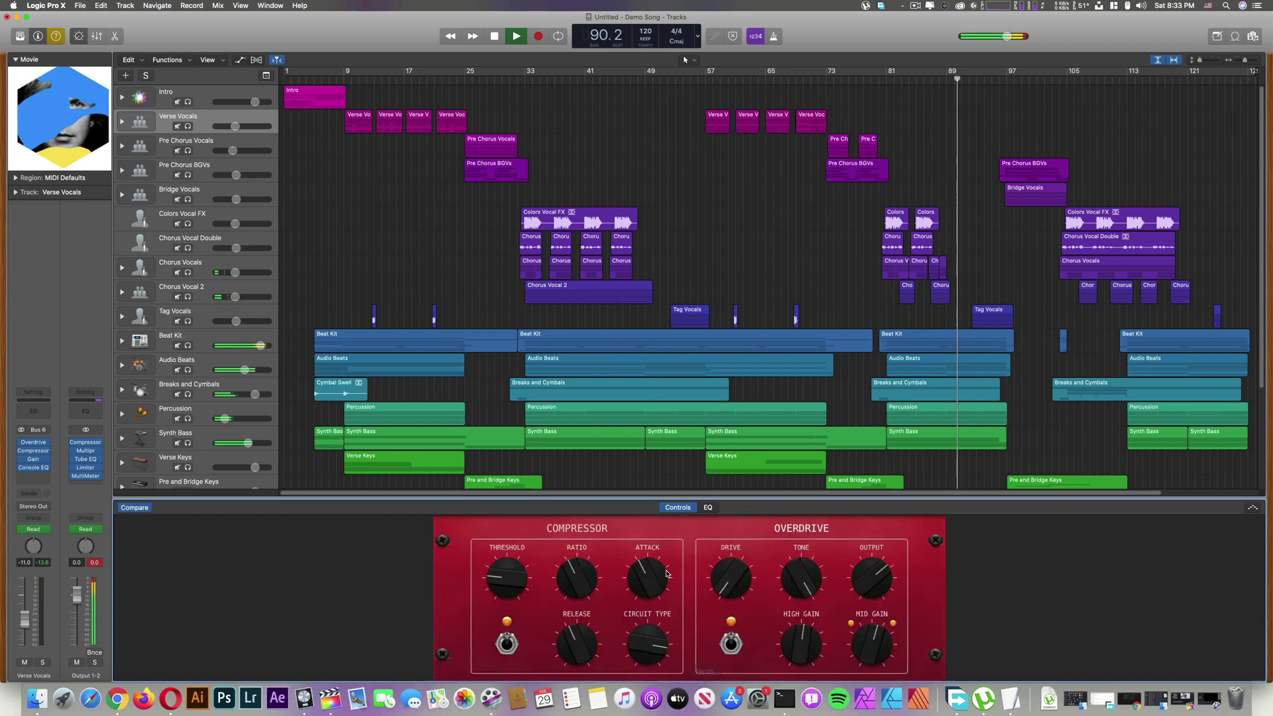
mouse_move(647, 570)
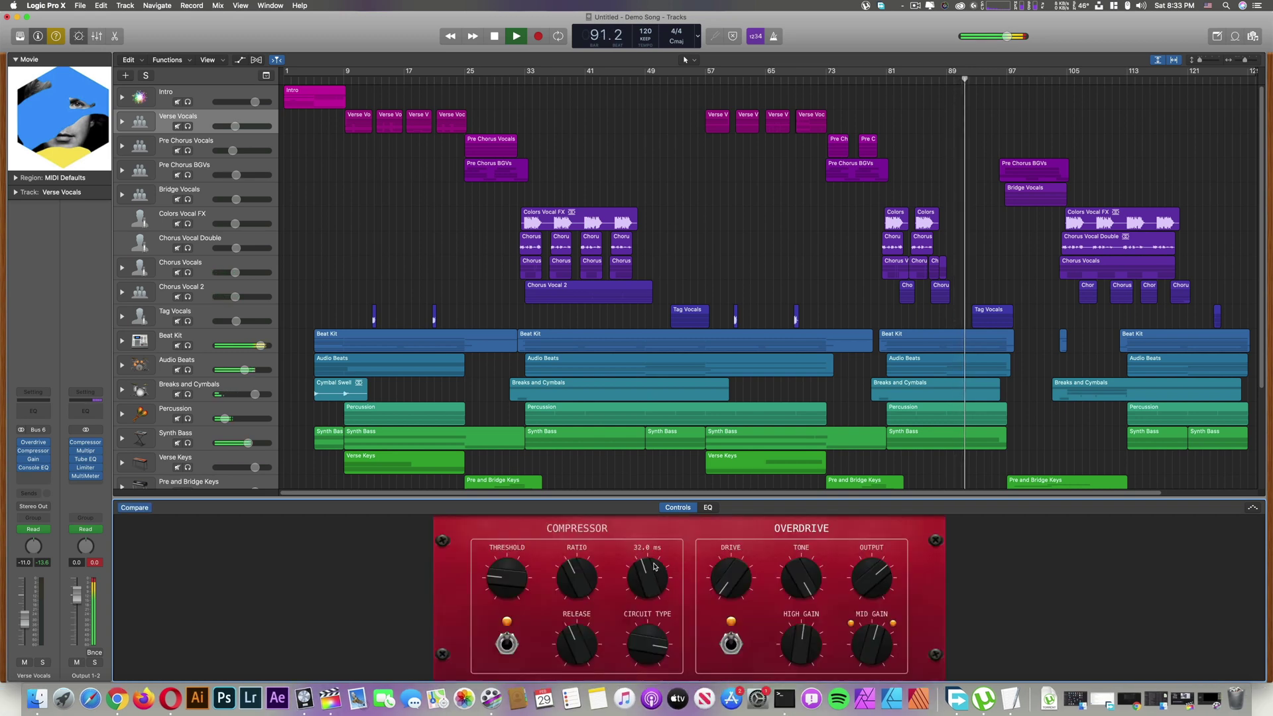
drag(668, 566, 669, 554)
Step: Set the overdrive tone to 11900 Hz and adjust the overdrive output and the compressor release and threshold during playback
mouse_move(884, 566)
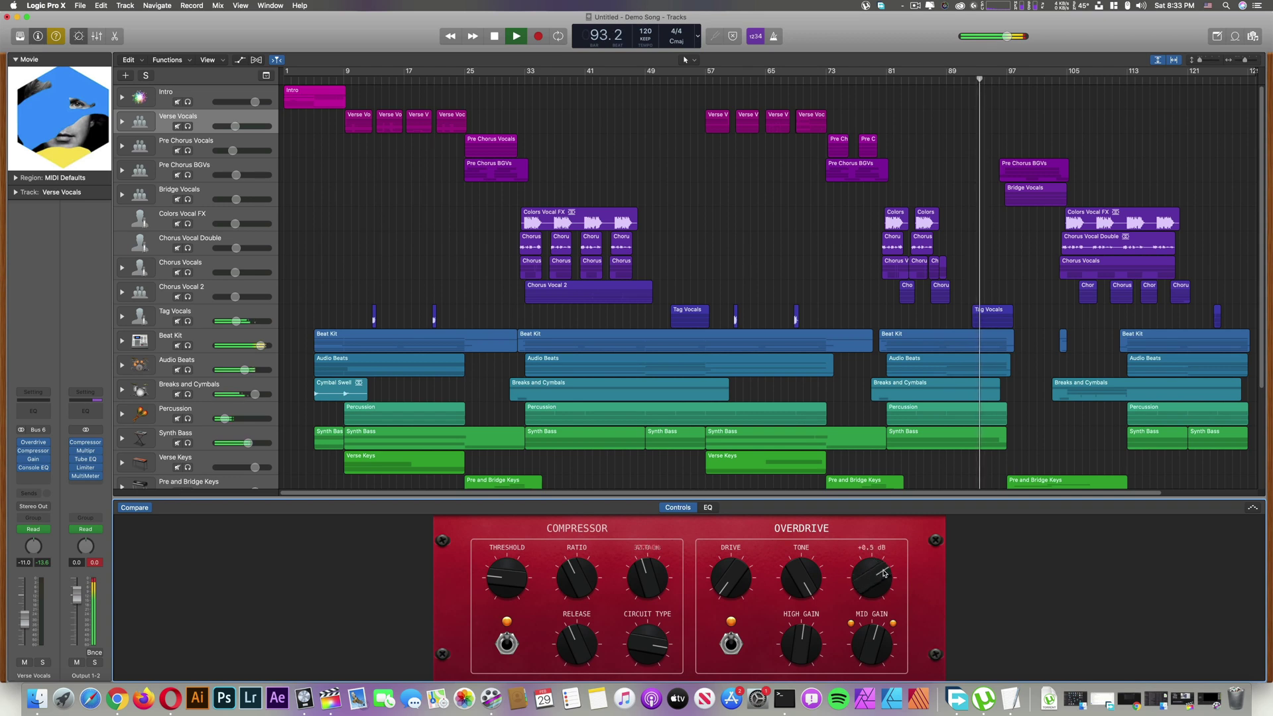
mouse_move(890, 638)
mouse_move(799, 575)
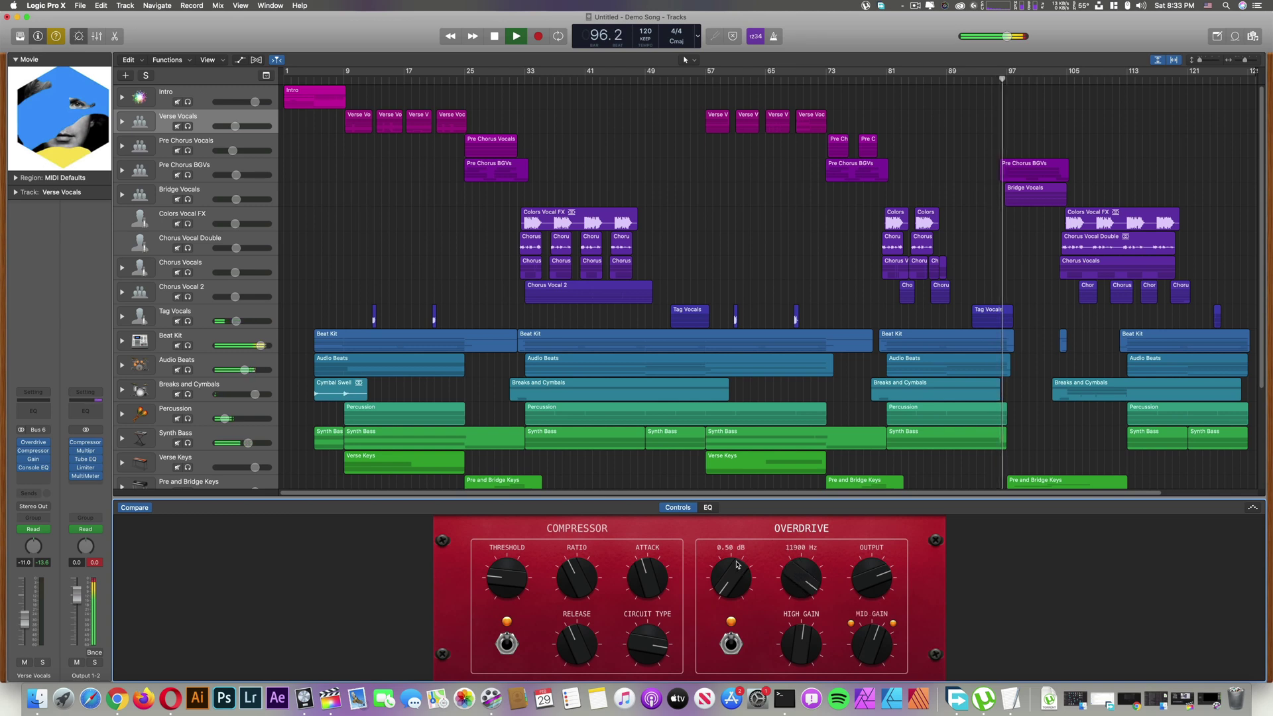
mouse_move(584, 630)
drag(500, 577, 690, 653)
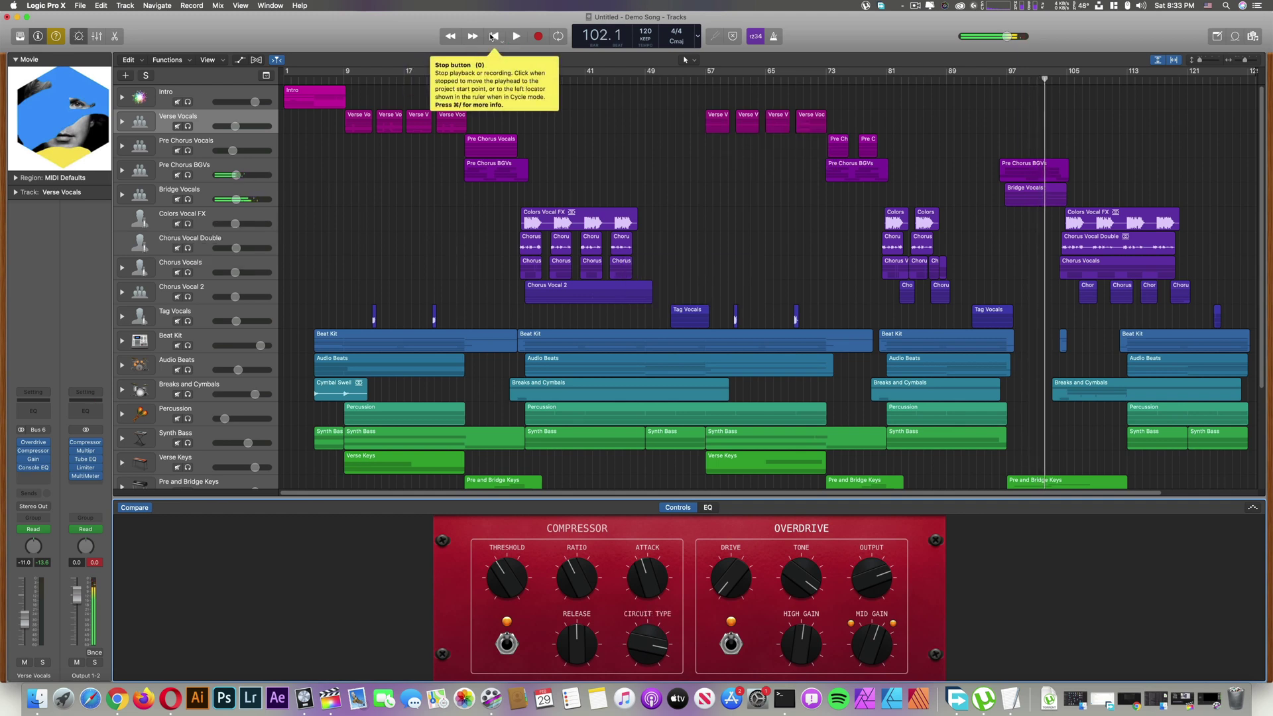
Step: Stop the demo song and close its untitled project
click(12, 18)
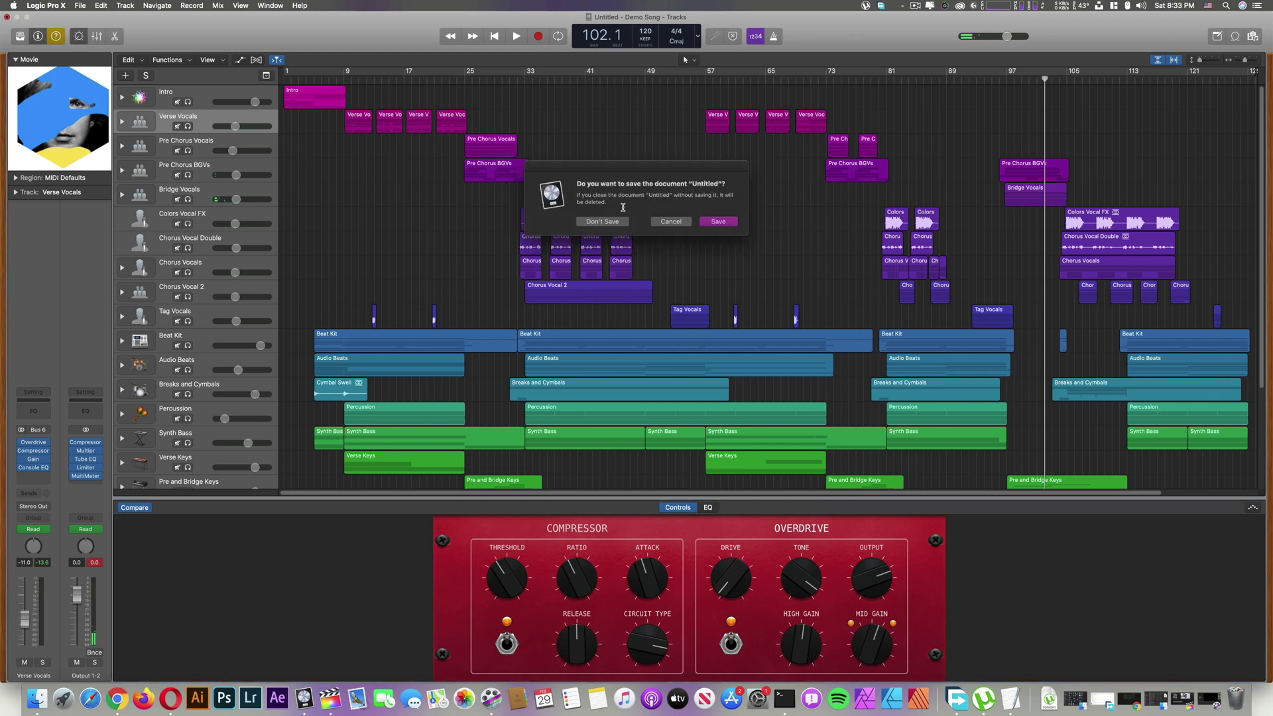